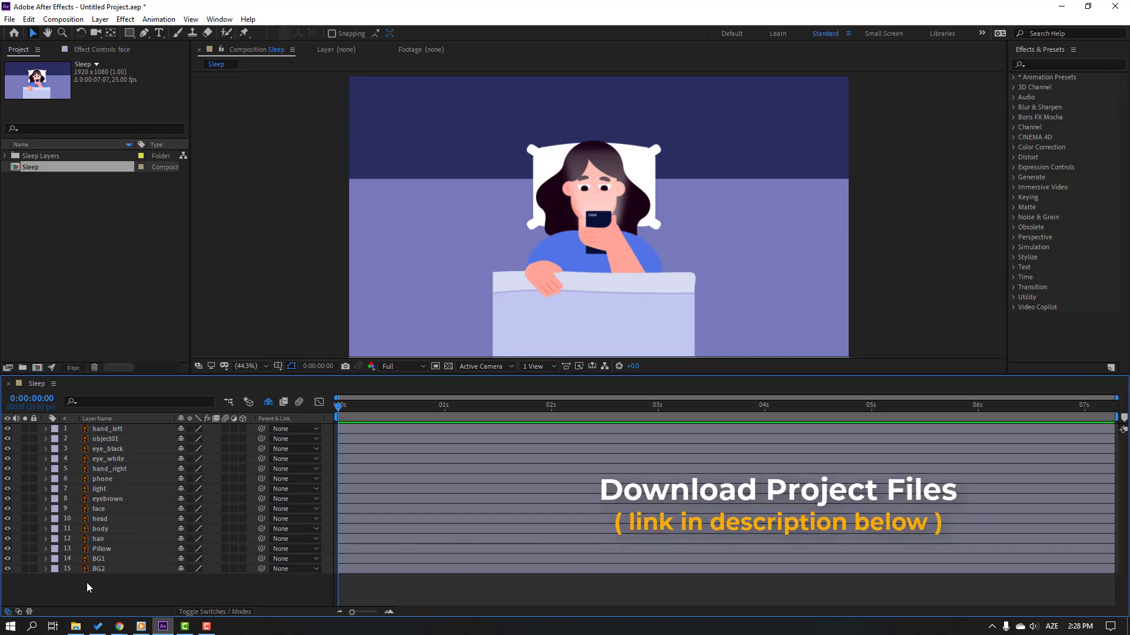
- Lock the BG1 and BG2 background layers in the Sleep composition
left_click_drag(94, 582, 34, 569)
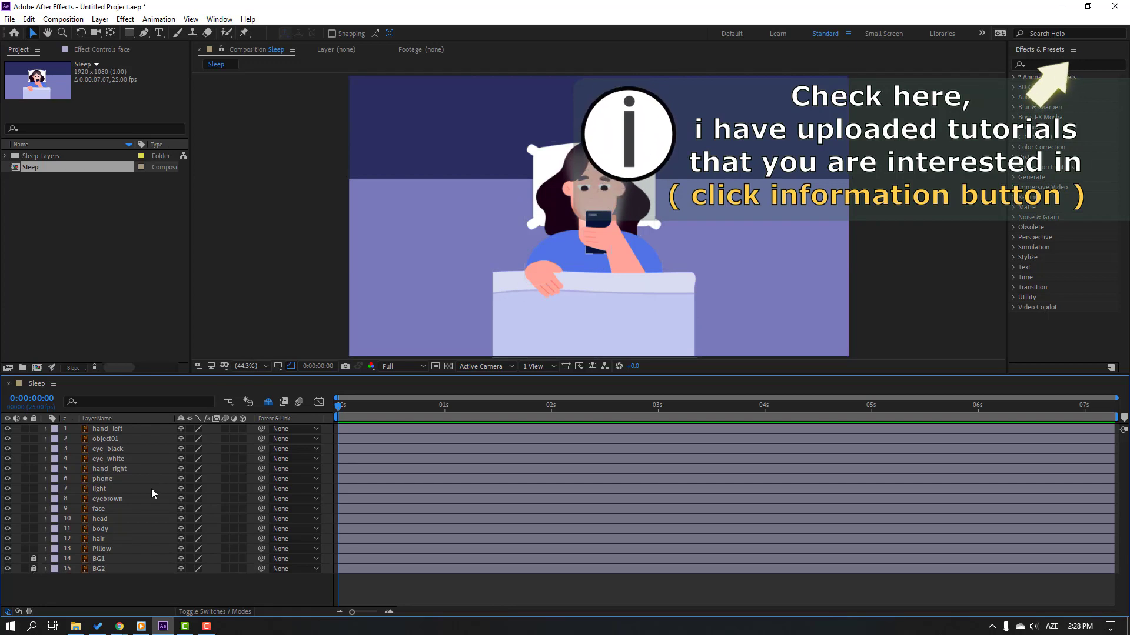
- Pre-compose the eye_black, eye_white, eyebrown, face and head layers into a new composition named HEAD
left_click(114, 501)
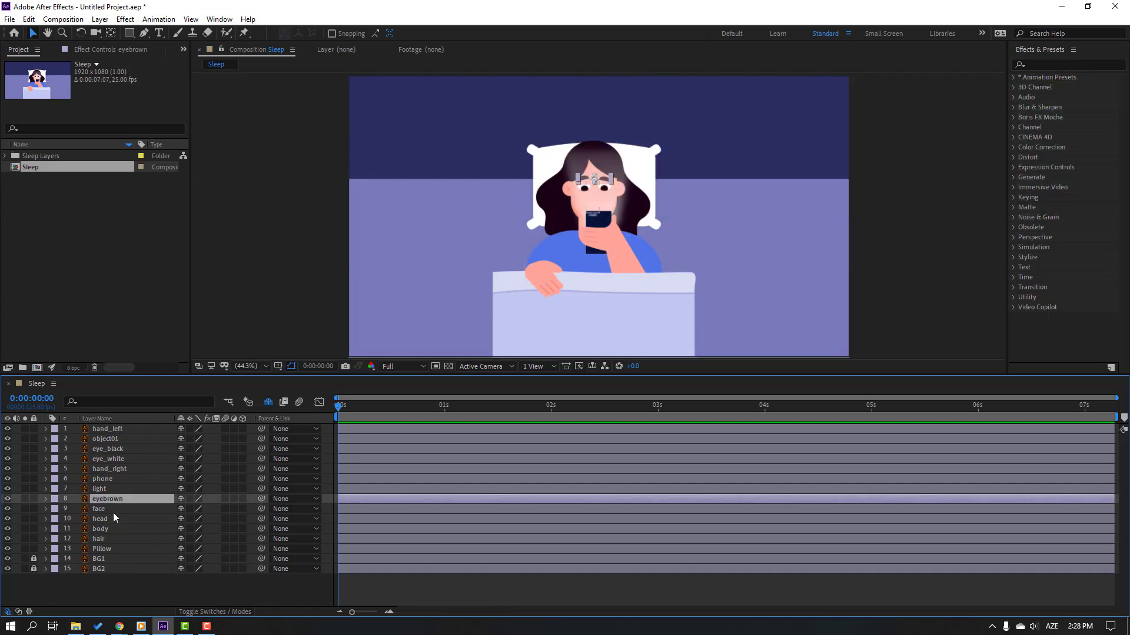
left_click(114, 511, "ctrl")
left_click(101, 519, "ctrl")
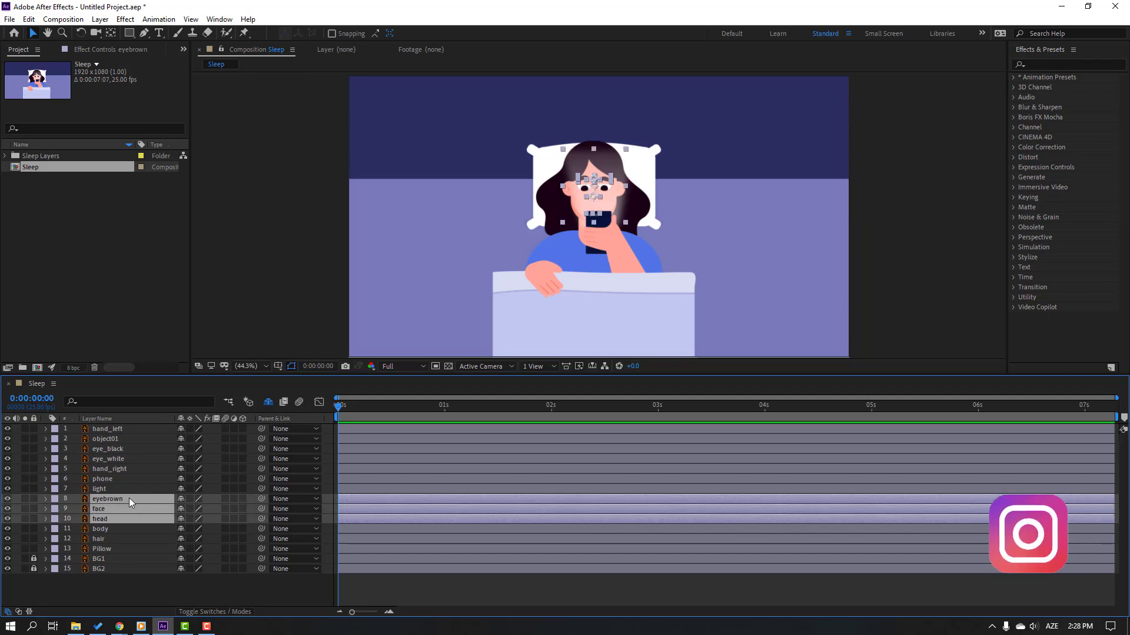
left_click(109, 462, "ctrl")
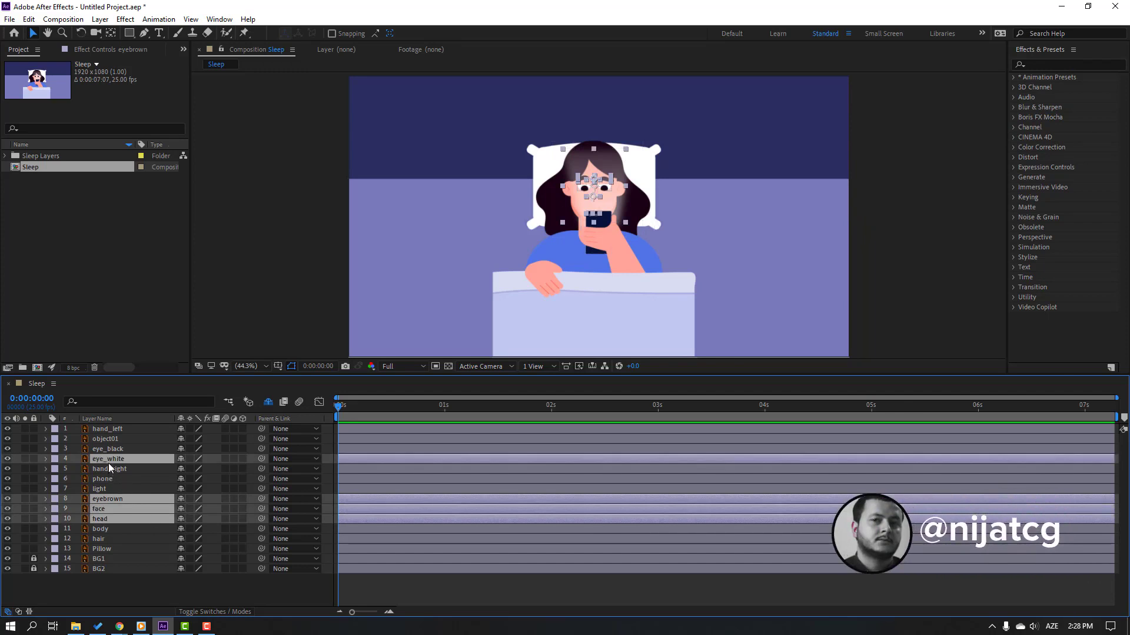
left_click(169, 451, "ctrl")
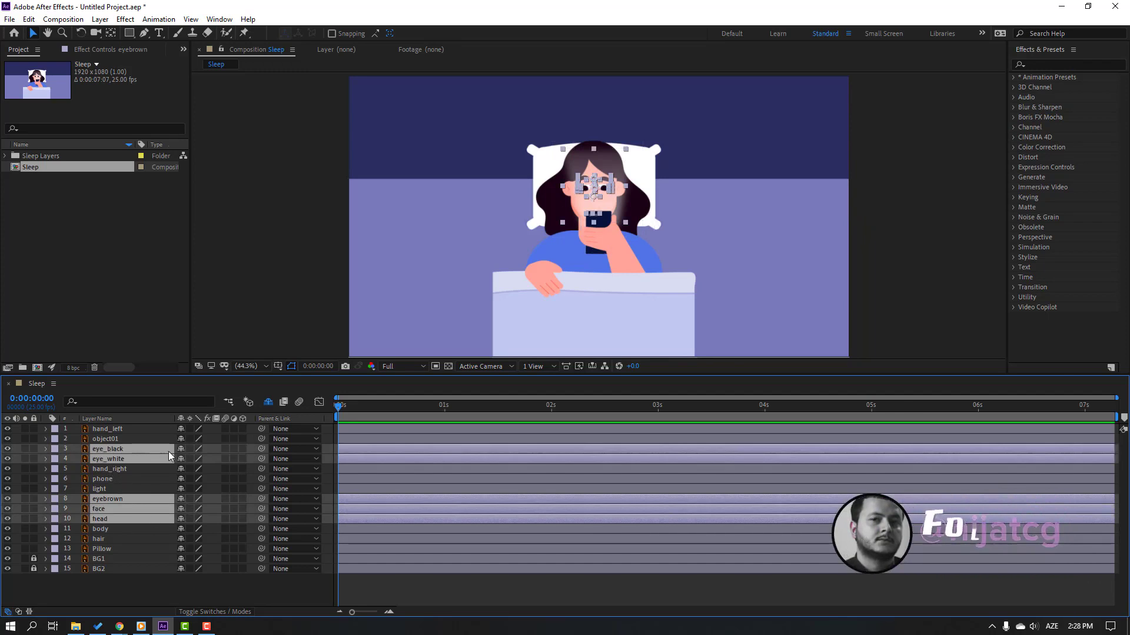
left_click(7, 451)
left_click(8, 450)
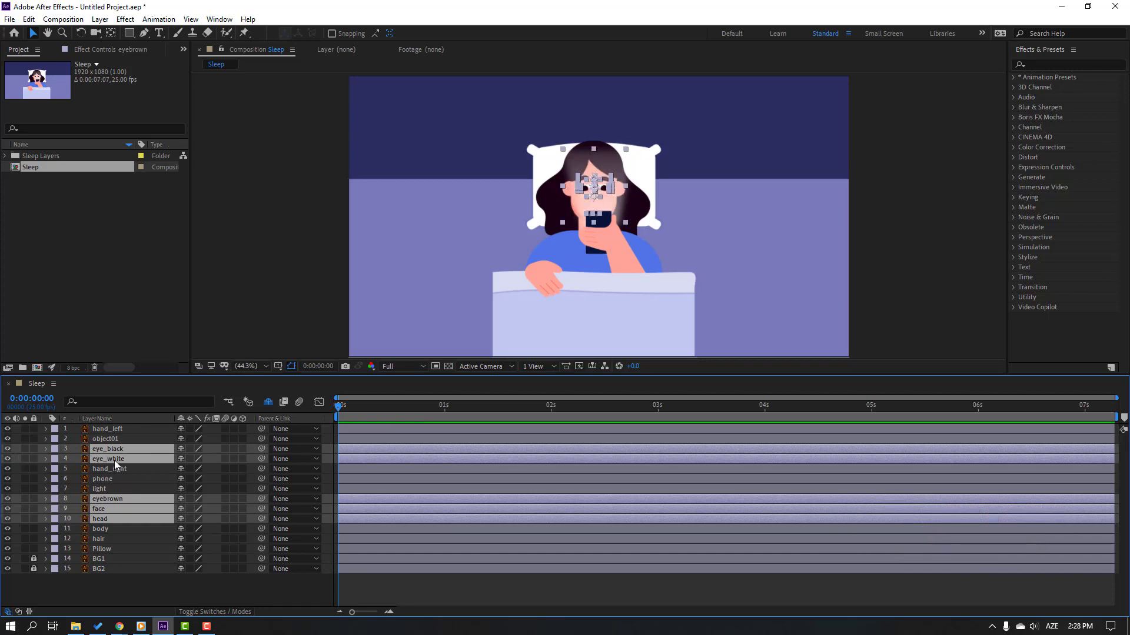
right_click(116, 465)
left_click(151, 405)
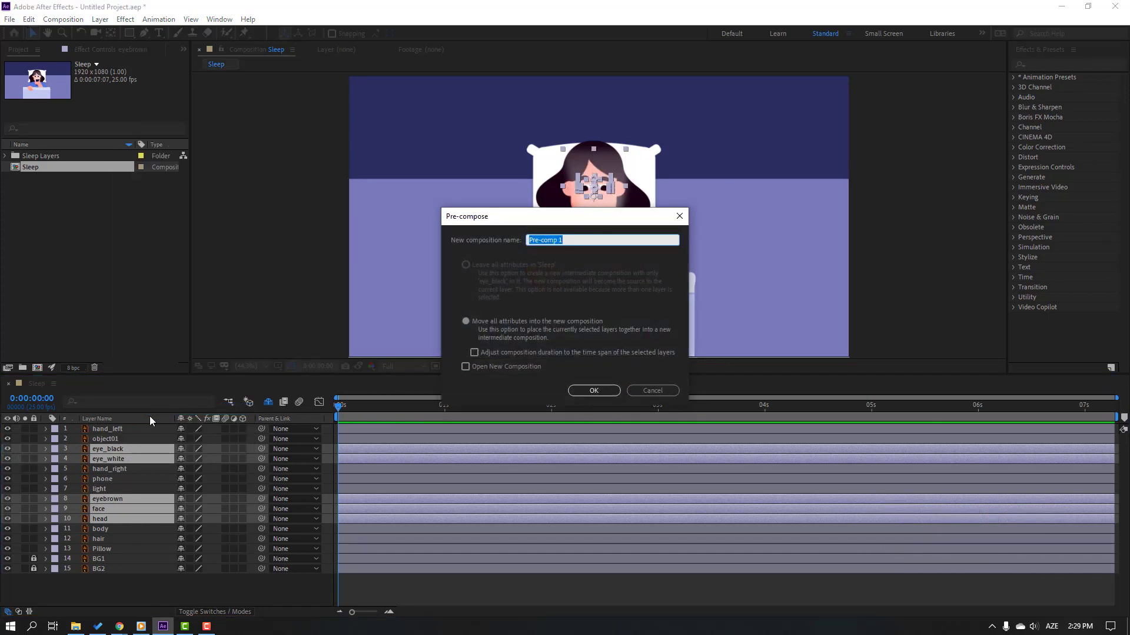
type("HEAD")
left_click(593, 391)
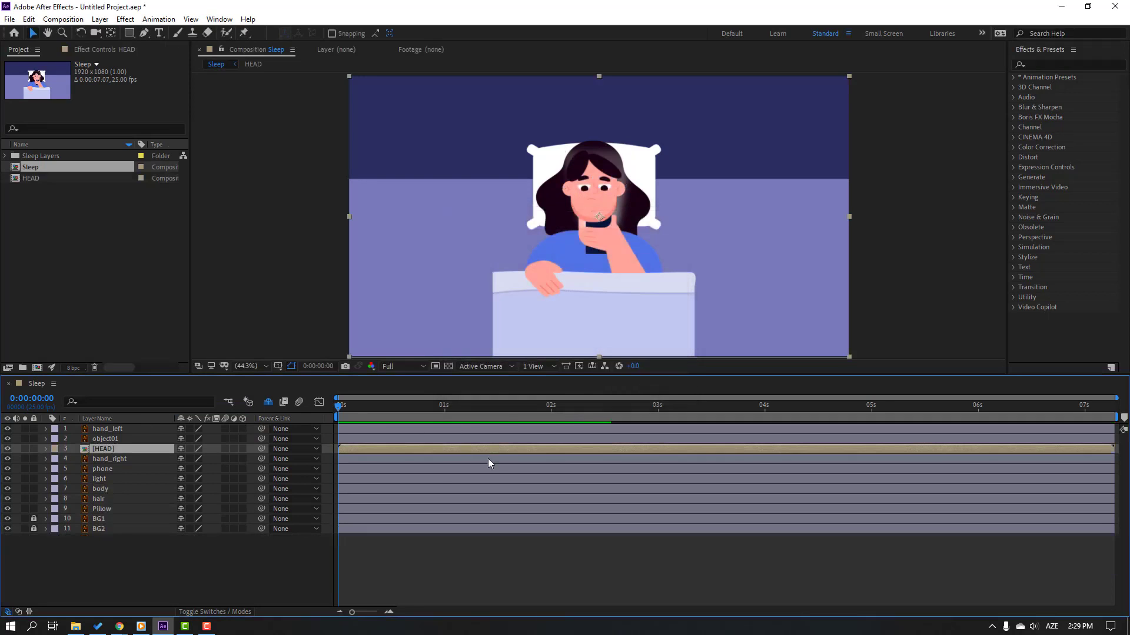
- Open the HEAD composition and display its background as a transparency grid
double_click(101, 448)
key("period")
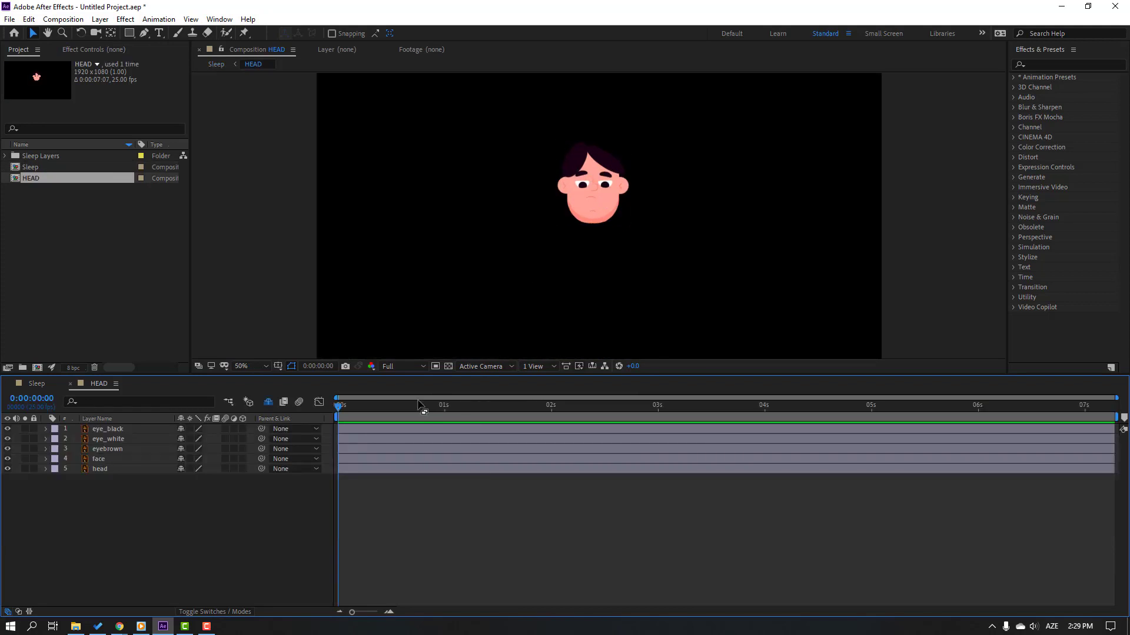
left_click(448, 366)
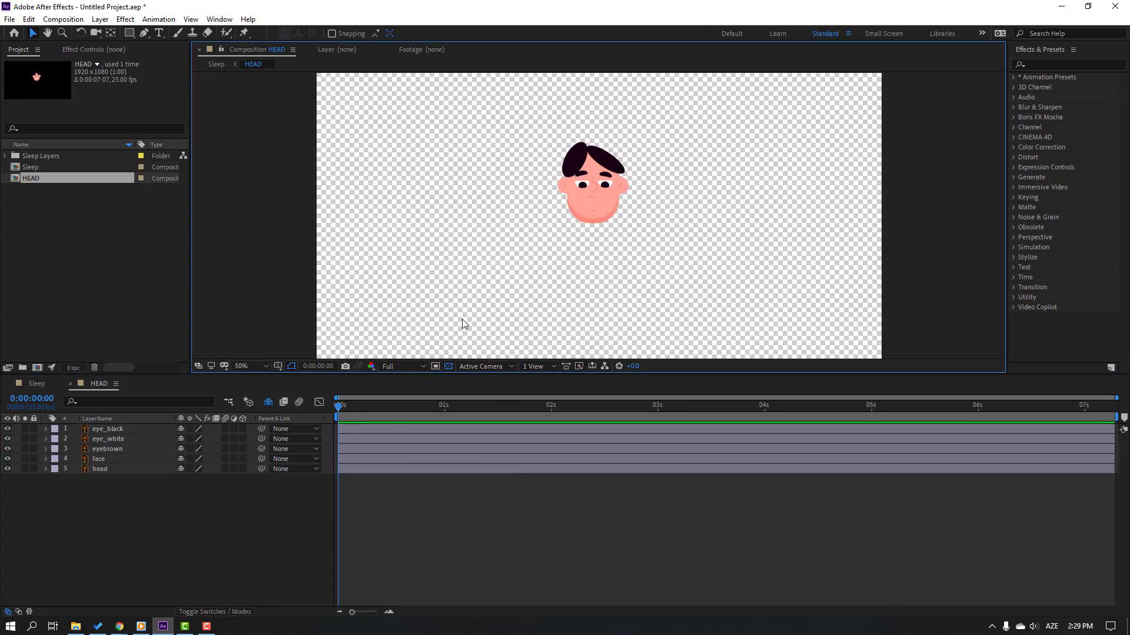
scroll(613, 181, "up", 2)
left_click_drag(688, 244, 710, 228)
key("v")
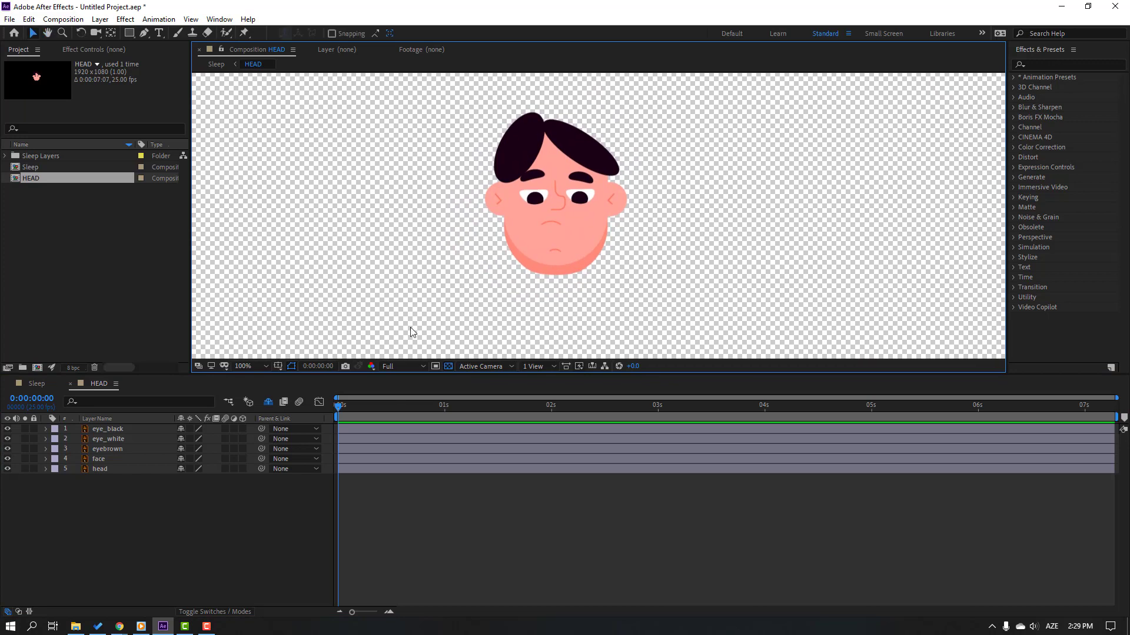
- Crop the Sleep composition to a region of interest framing the woman, her pillow and the upper part of the blanket
left_click(36, 383)
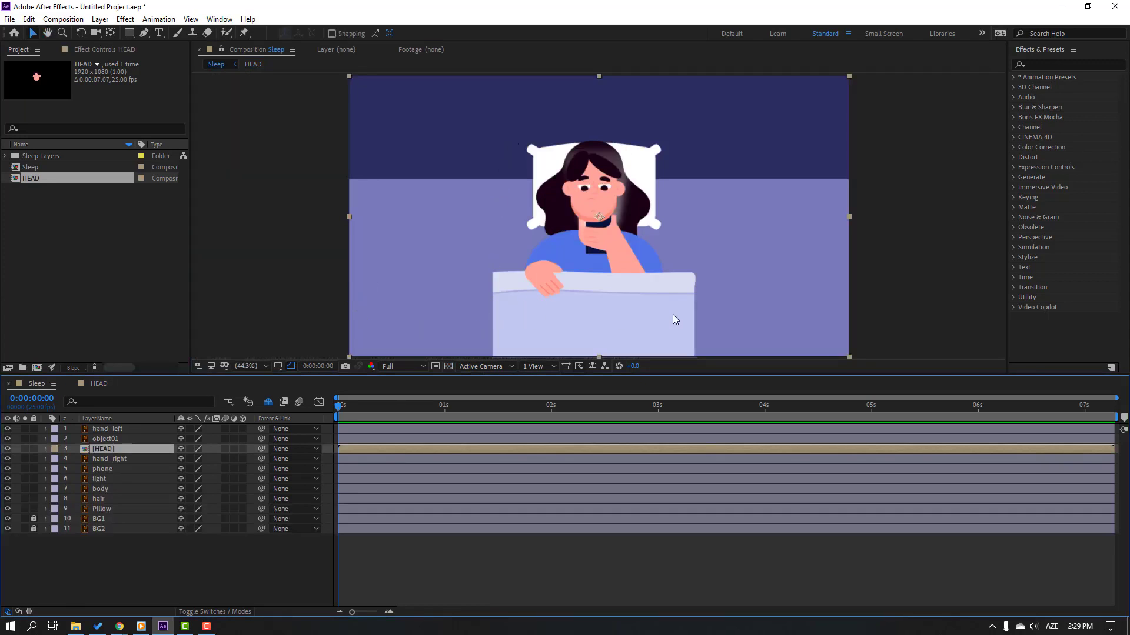
left_click(436, 366)
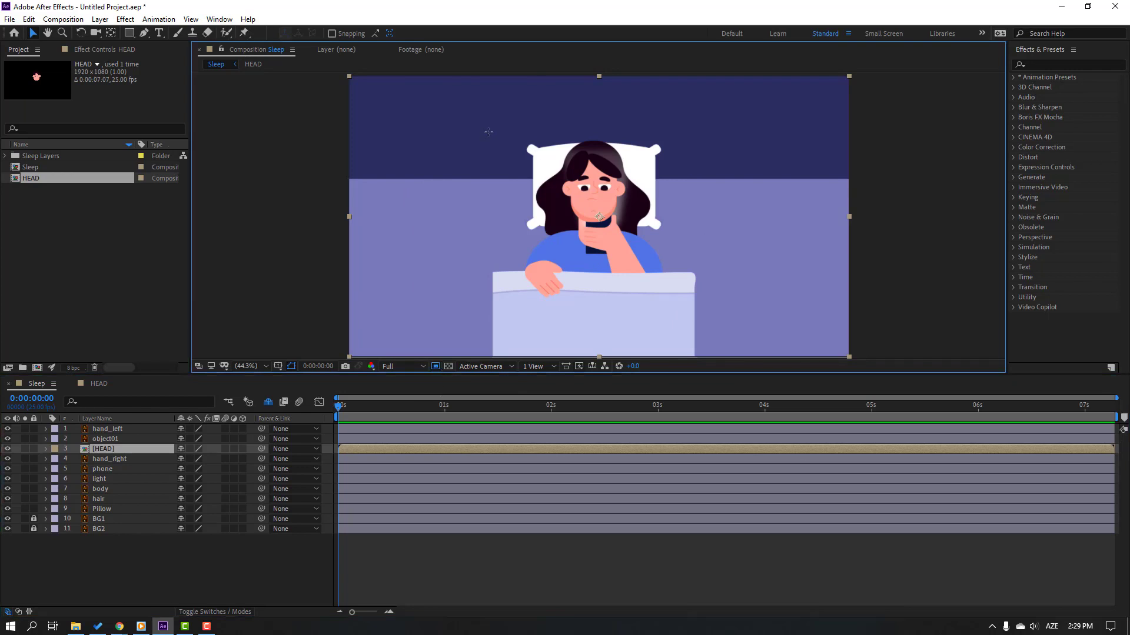
left_click_drag(488, 131, 686, 310)
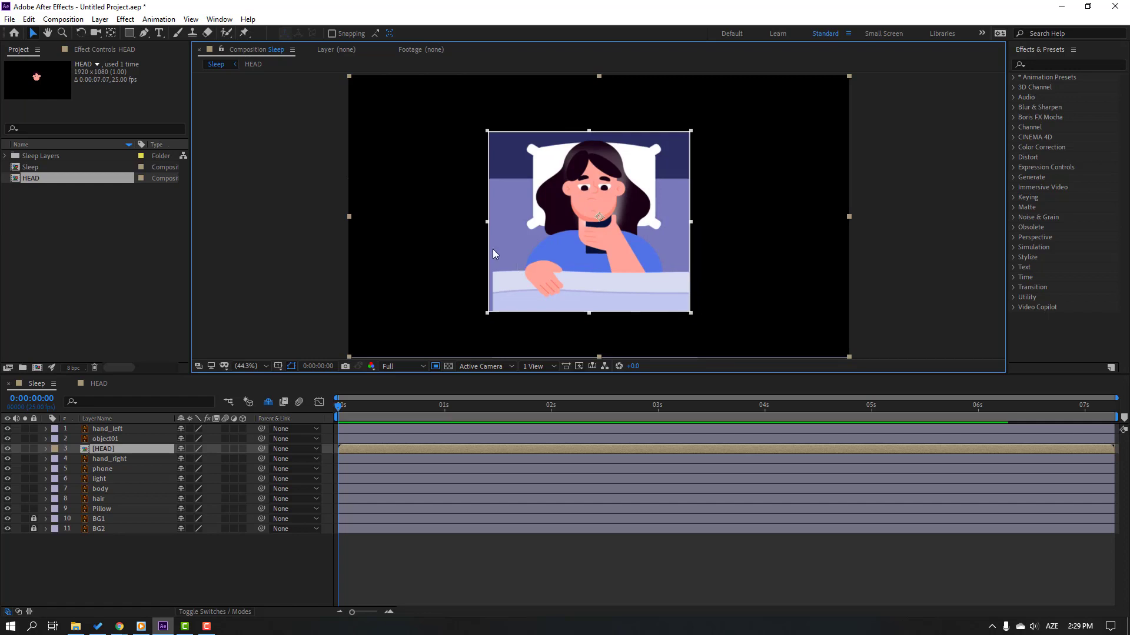
left_click_drag(486, 224, 491, 224)
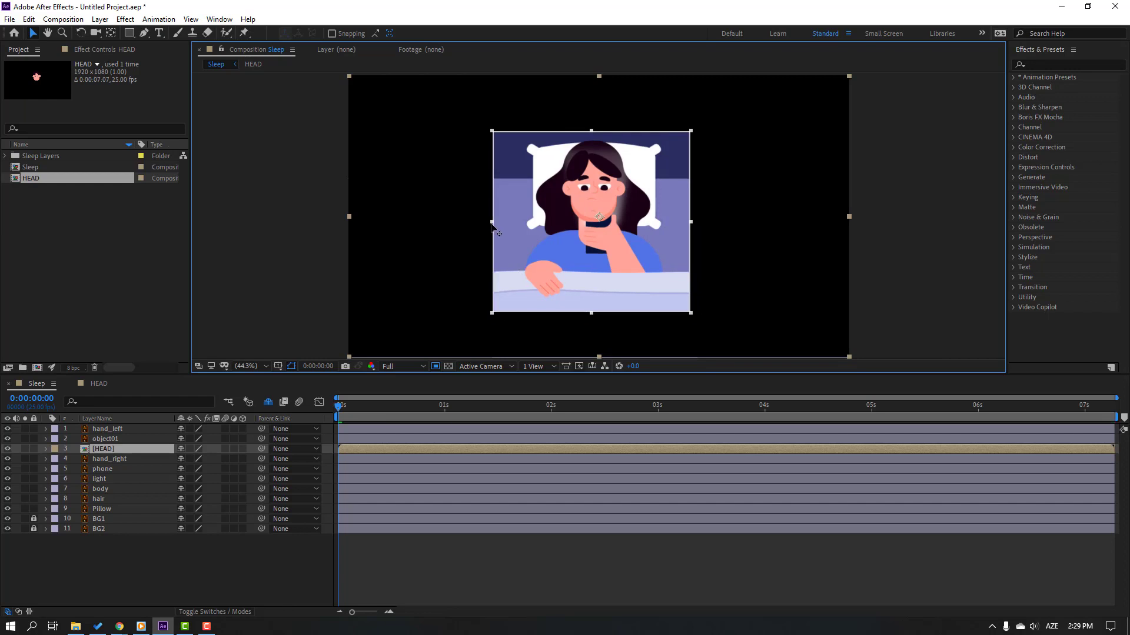
left_click_drag(591, 131, 590, 125)
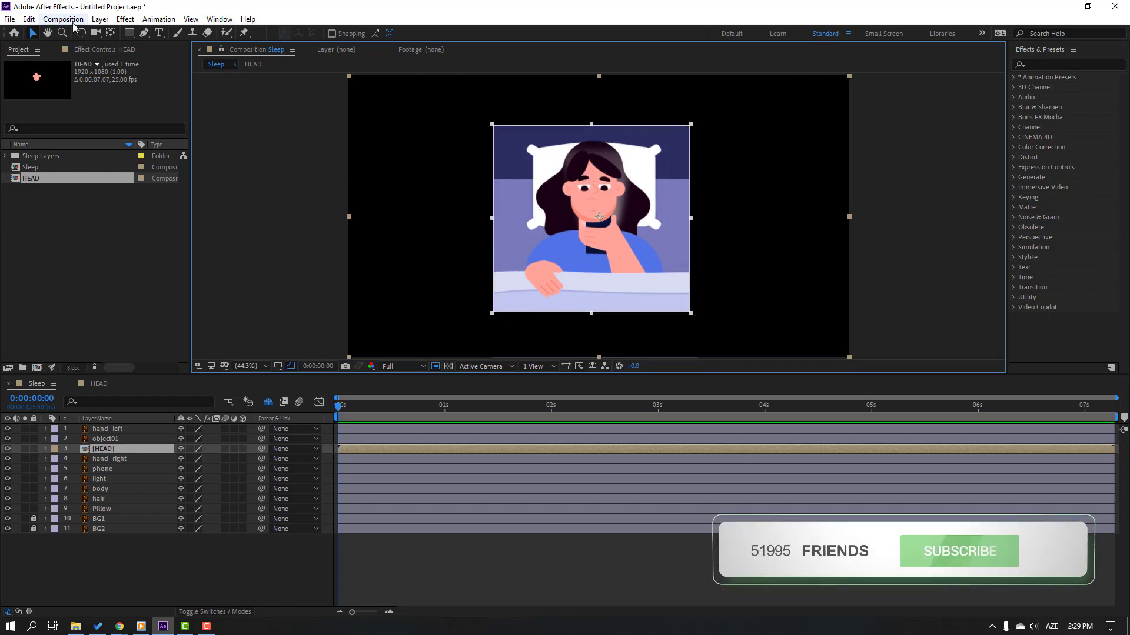
left_click(61, 20)
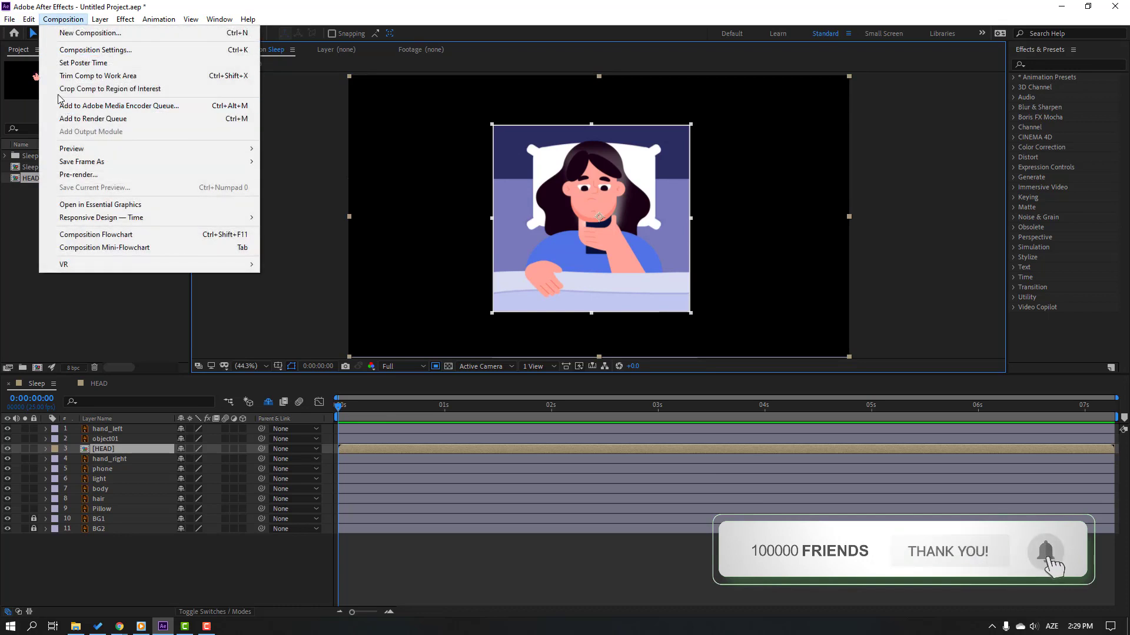
left_click(139, 93)
left_click(524, 533)
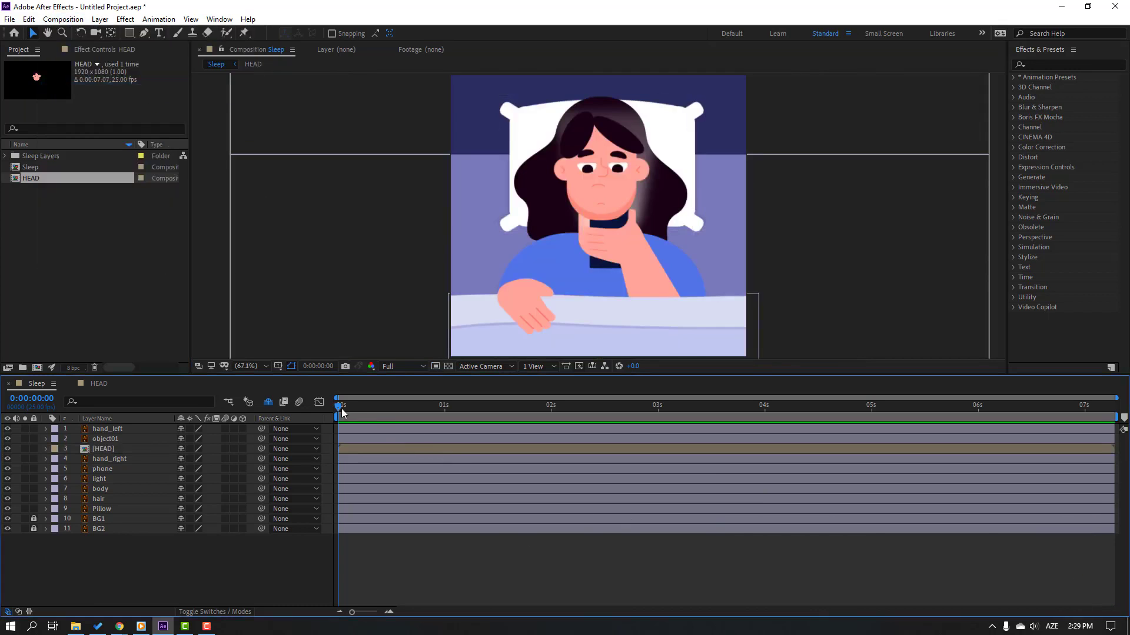
- Duplicate the eye_white layer in the HEAD composition and place eye_black directly beneath the duplicate
left_click(94, 383)
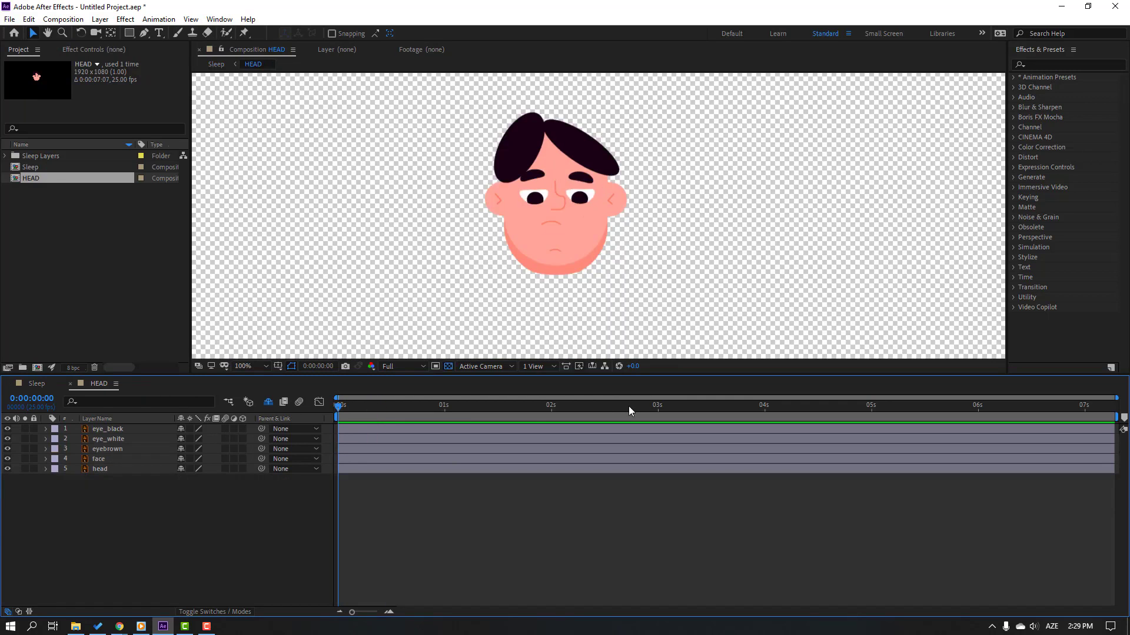
left_click(118, 441)
key("ctrl+d")
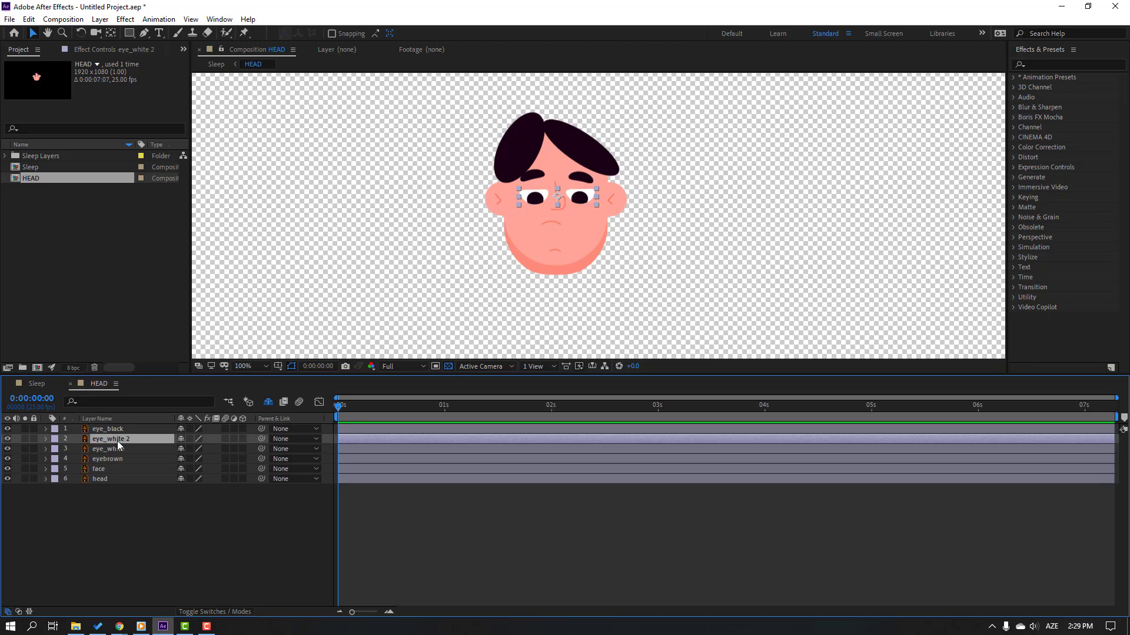
left_click(105, 431)
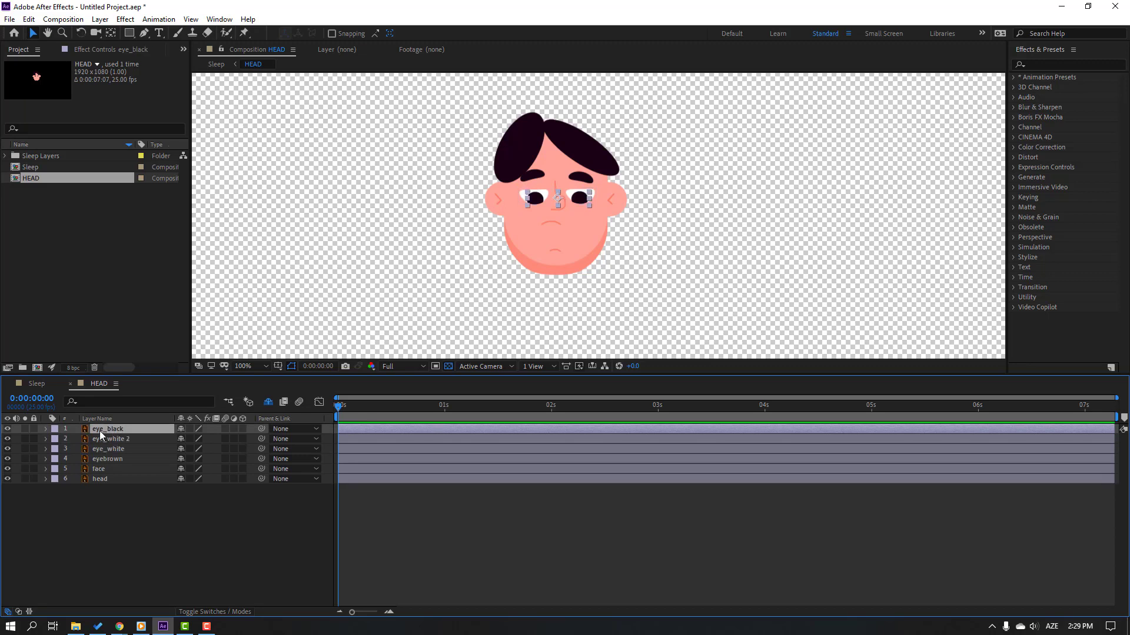
left_click_drag(100, 430, 118, 441)
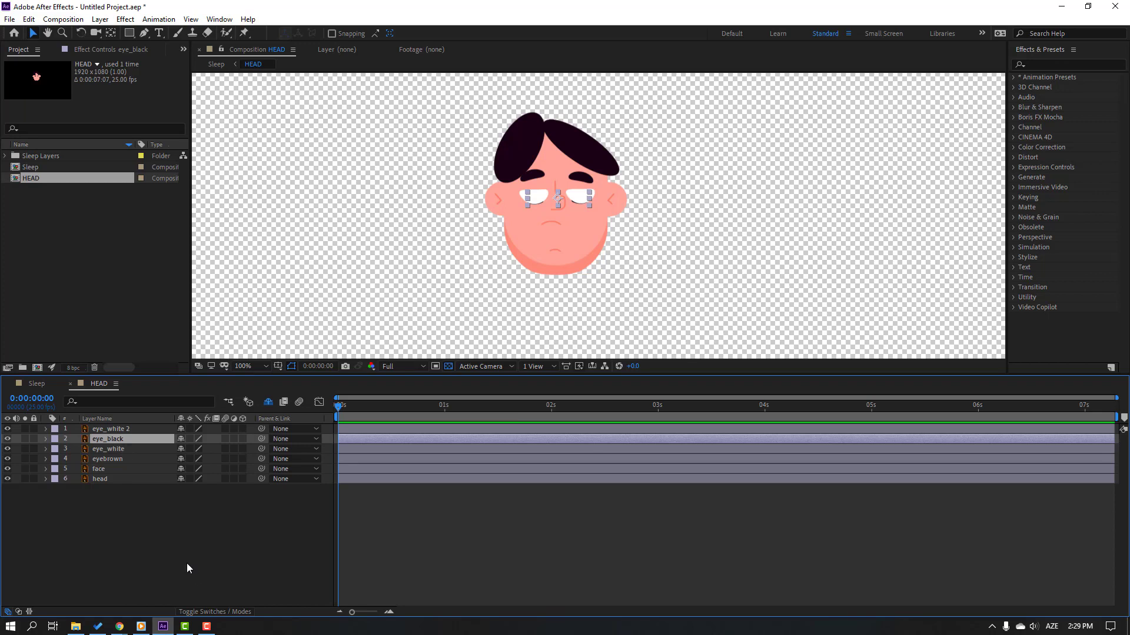
- Set the track matte of the eye_black layer to Alpha Matte "eye_white 2"
left_click(228, 612)
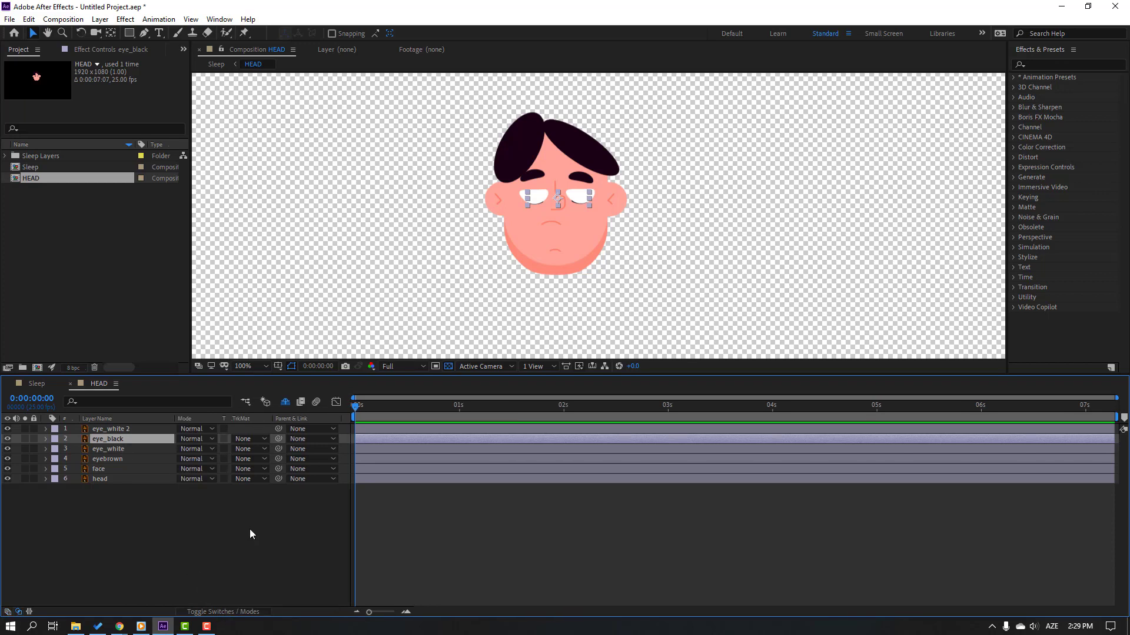
left_click(242, 440)
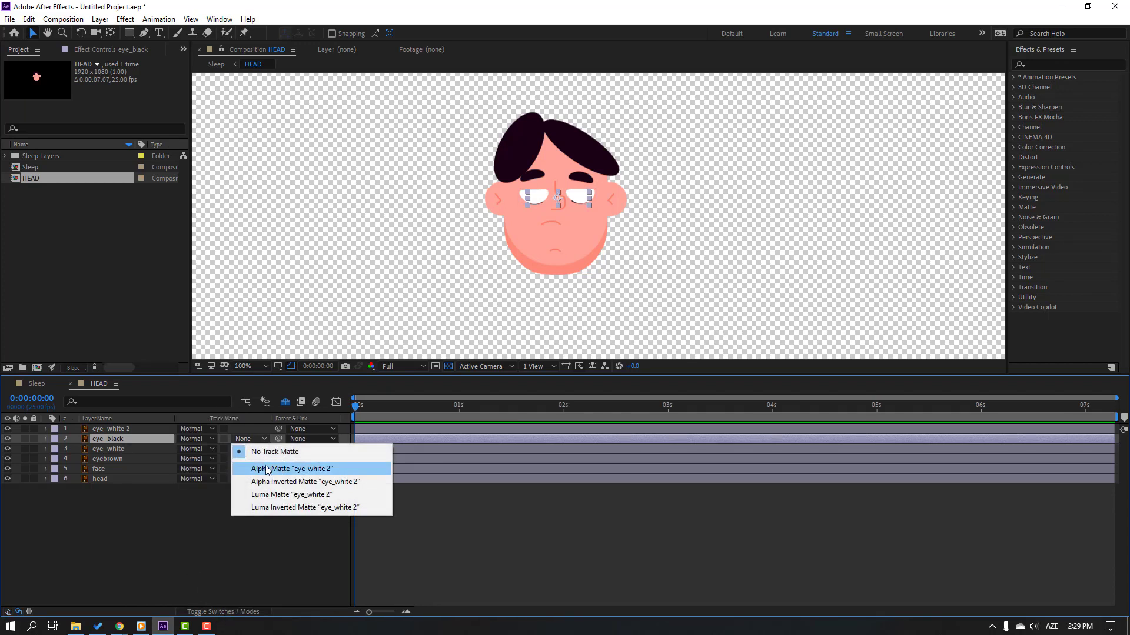
left_click(328, 469)
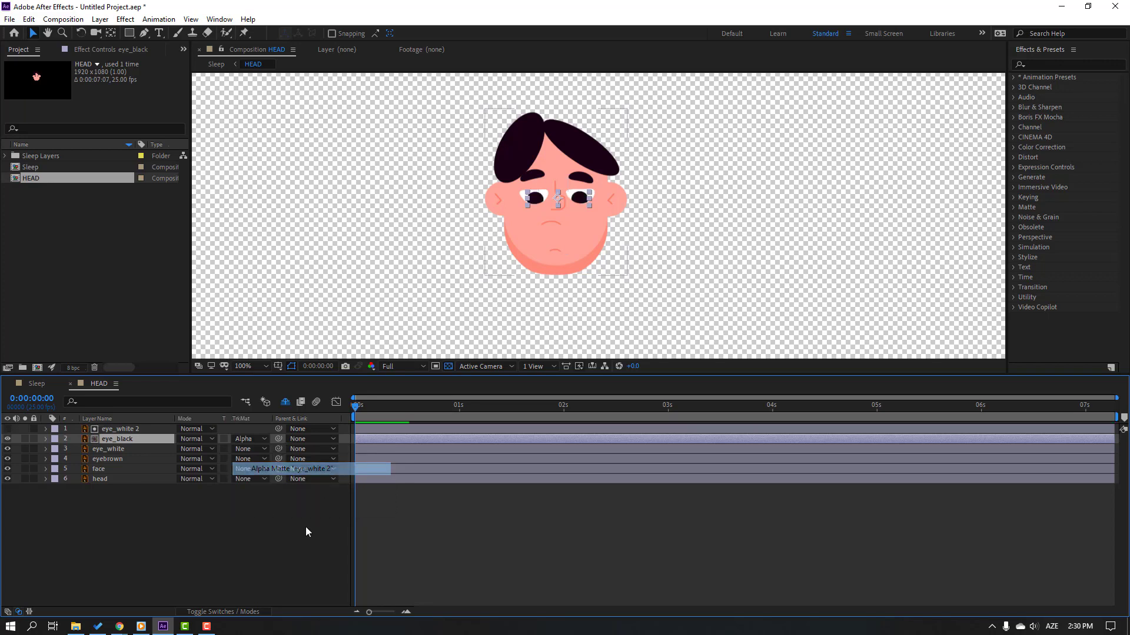
- Try moving the eye_black layer to test how the matte clips the pupils at the eye edges
scroll(540, 197, "up", 4)
left_click_drag(372, 158, 400, 140)
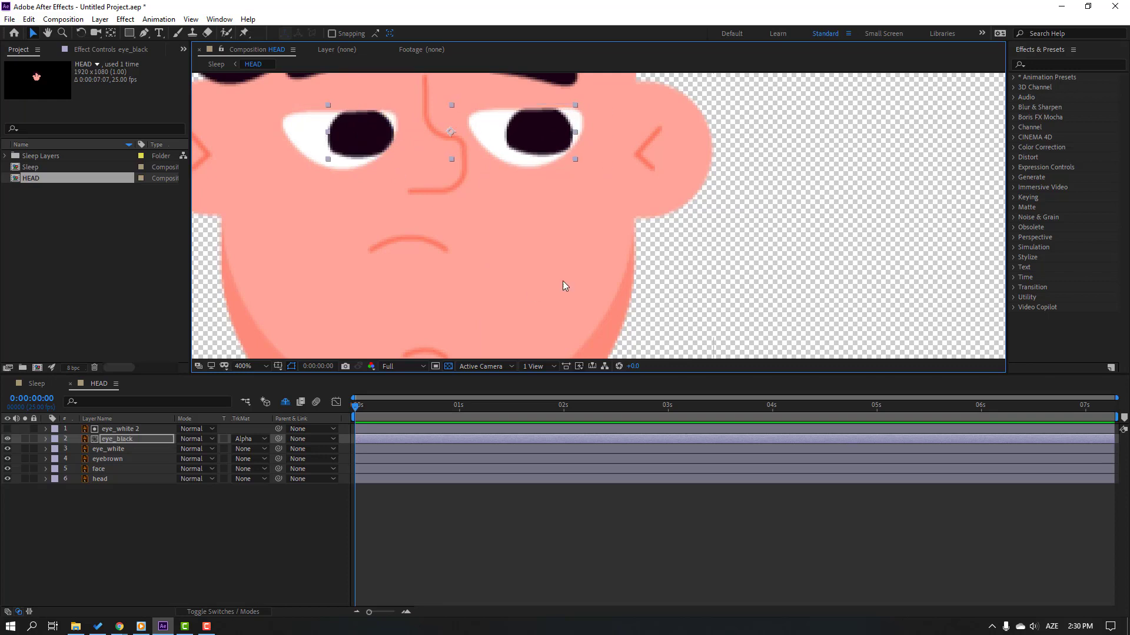
scroll(563, 281, "down", 2)
- Add a null object to the HEAD composition and name it FACE CONTROL
left_click(100, 19)
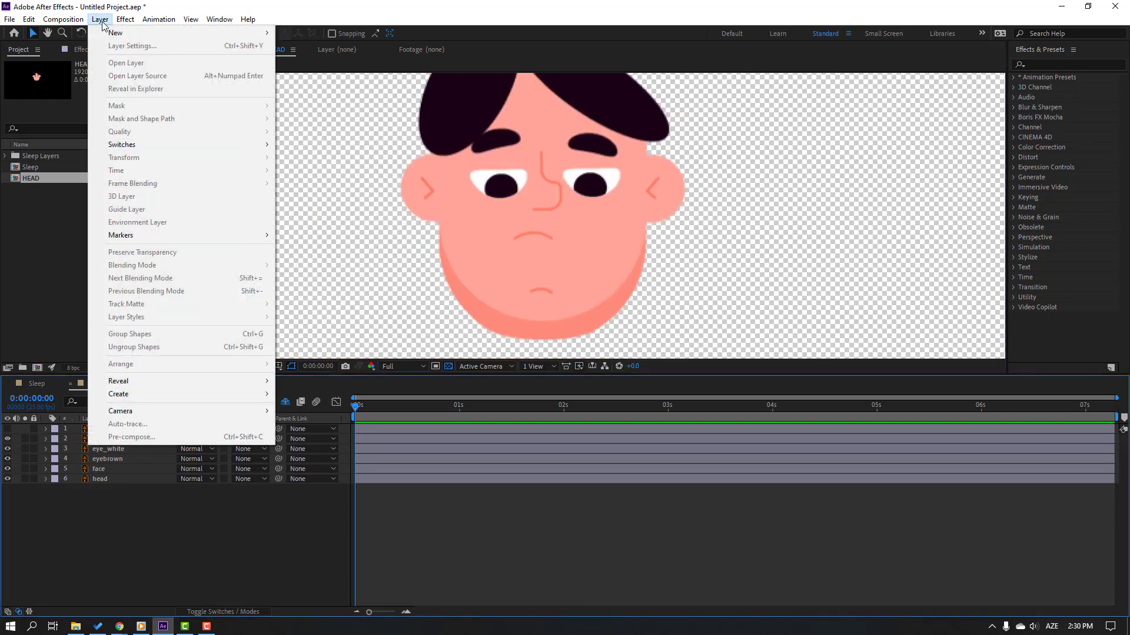
mouse_move(120, 33)
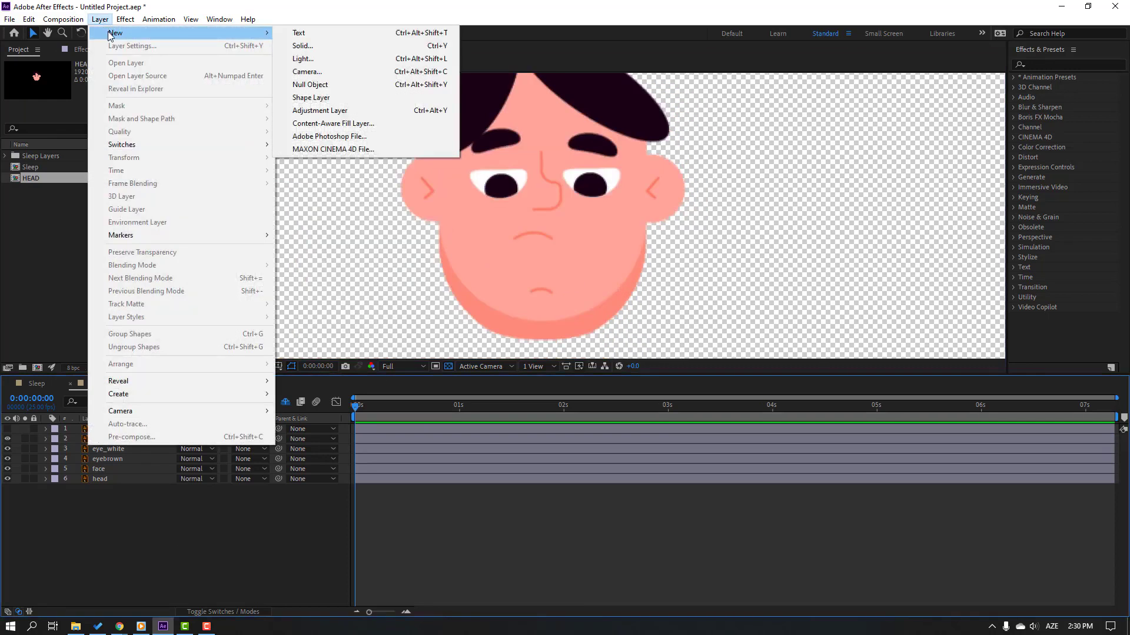
left_click(310, 85)
key("Return")
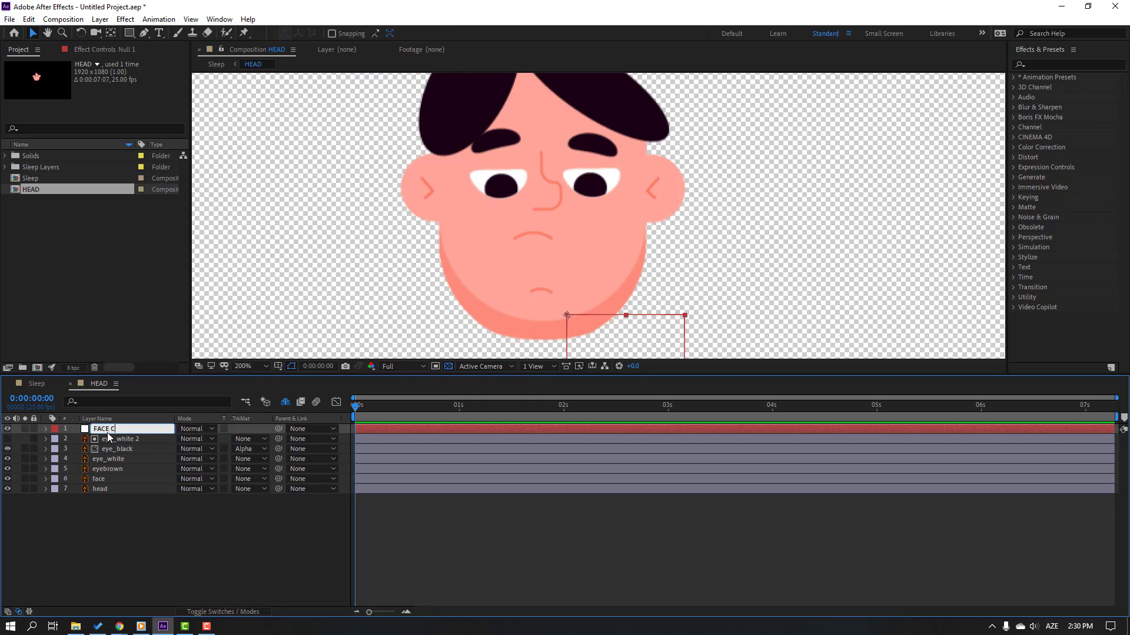
type("FACE CONTROL")
key("Return")
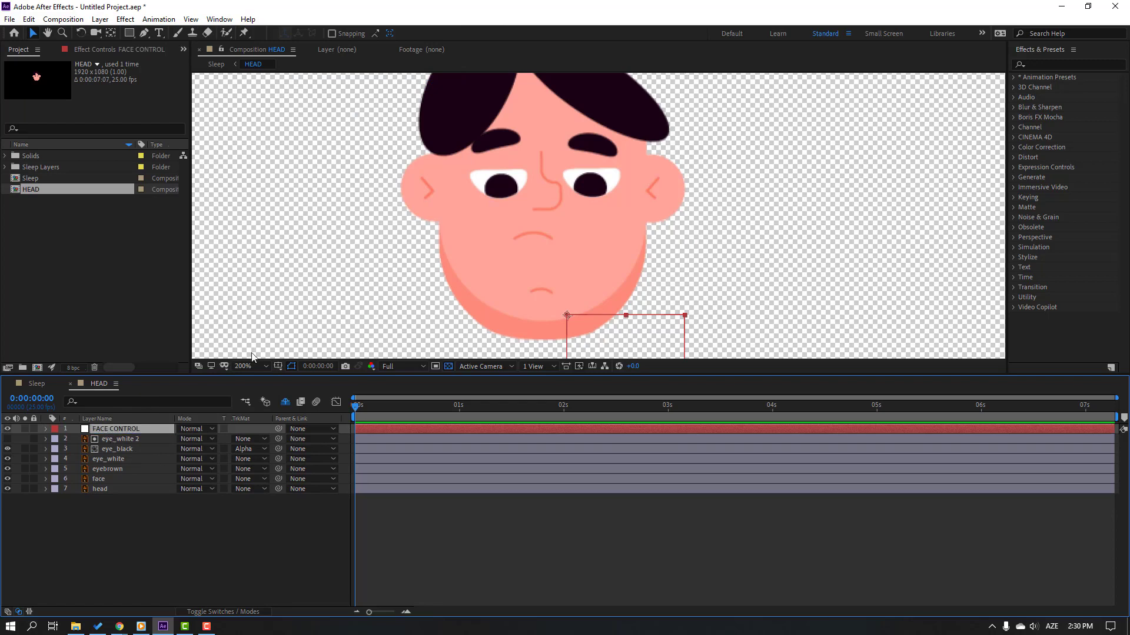
- Position the FACE CONTROL null over the middle of the face and center its anchor point
left_click_drag(638, 338, 557, 163)
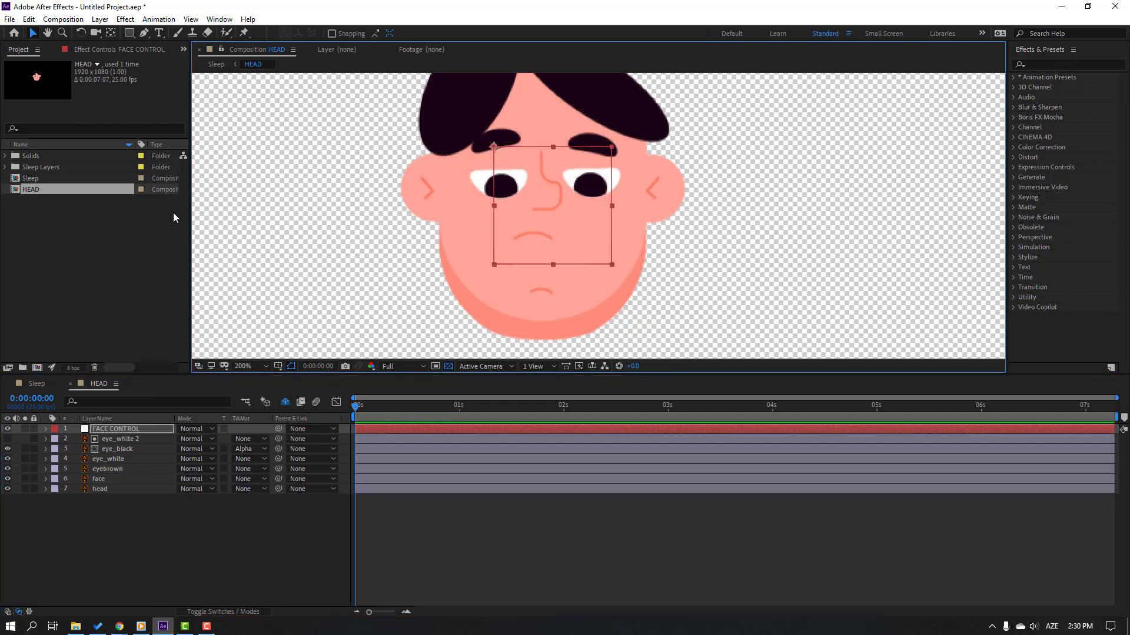
left_click(111, 33)
key("ctrl+alt+Home")
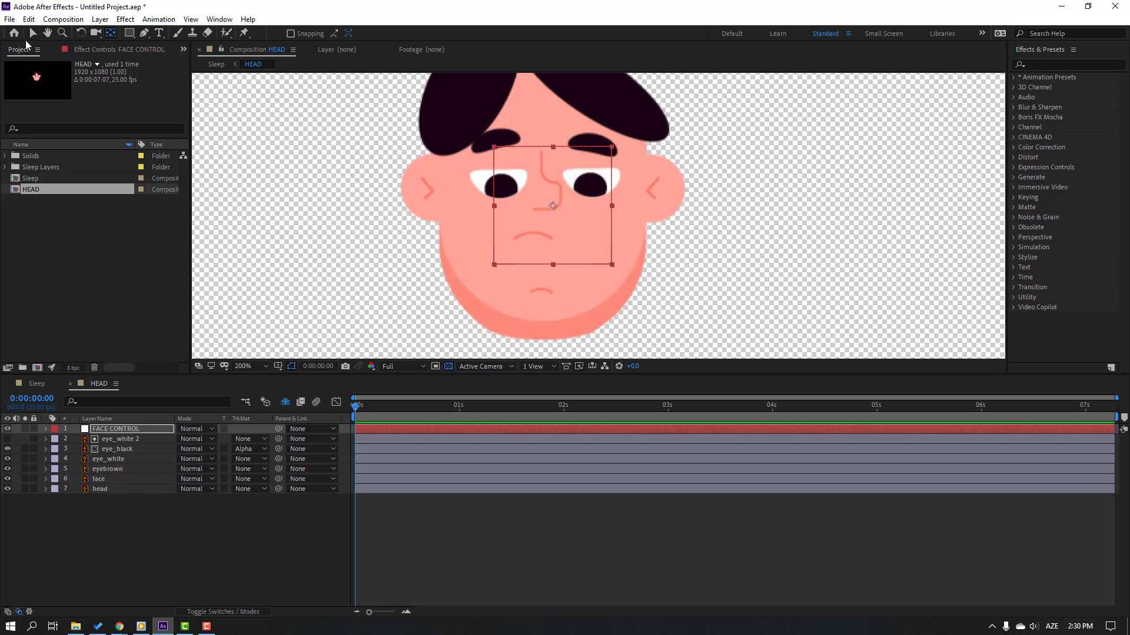
left_click(33, 35)
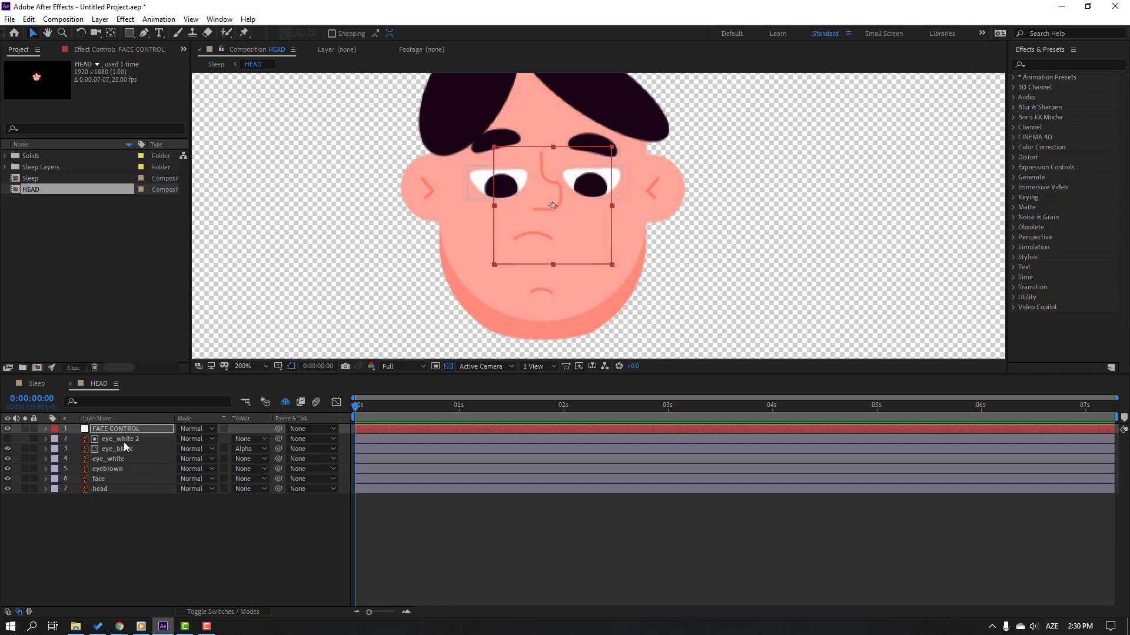
- Parent the eye_white 2 matte layer to the eye_white layer
left_click(150, 441)
left_click_drag(279, 440, 108, 460)
- Parent the eye_white, eyebrown and face layers to the FACE CONTROL null and test moving the null
left_click(115, 462)
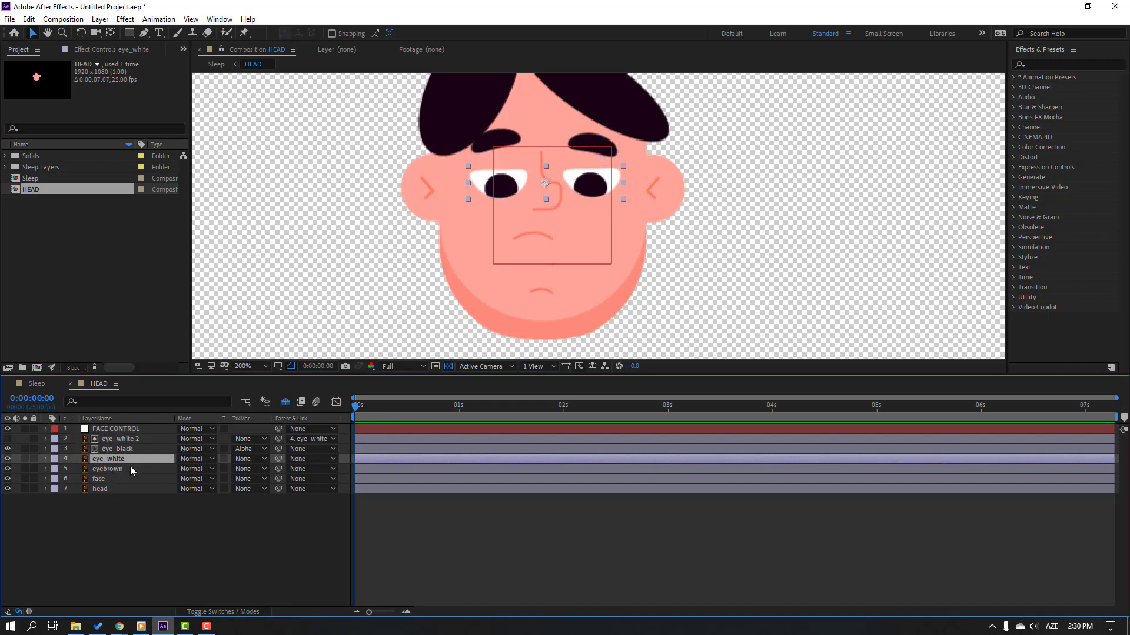
left_click(115, 473, "ctrl")
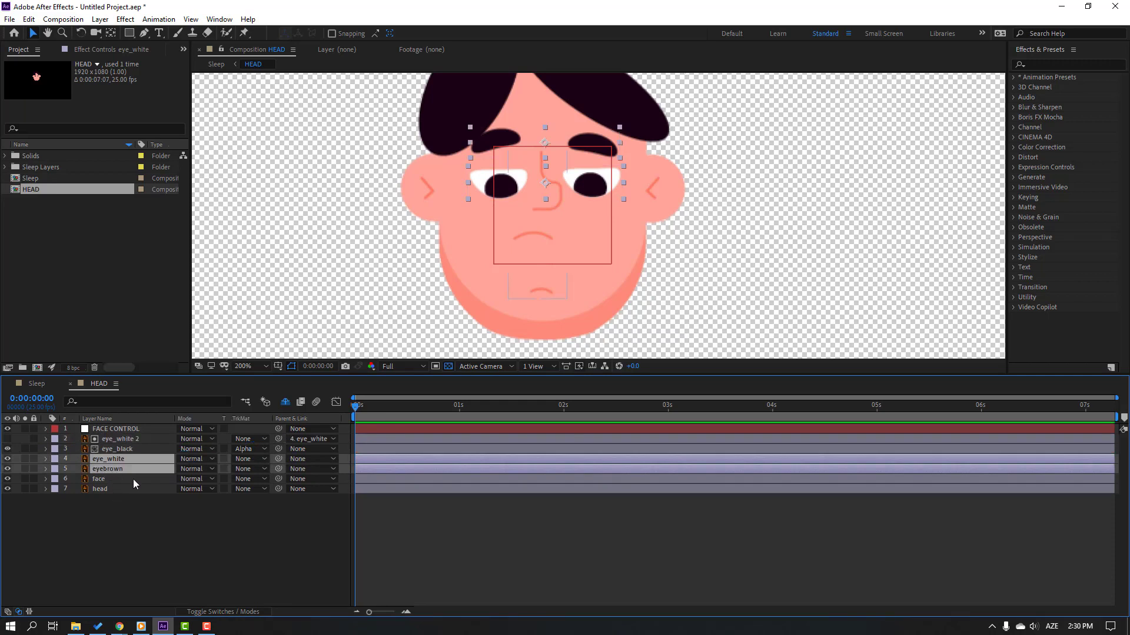
left_click(106, 479, "ctrl")
left_click_drag(278, 469, 115, 429)
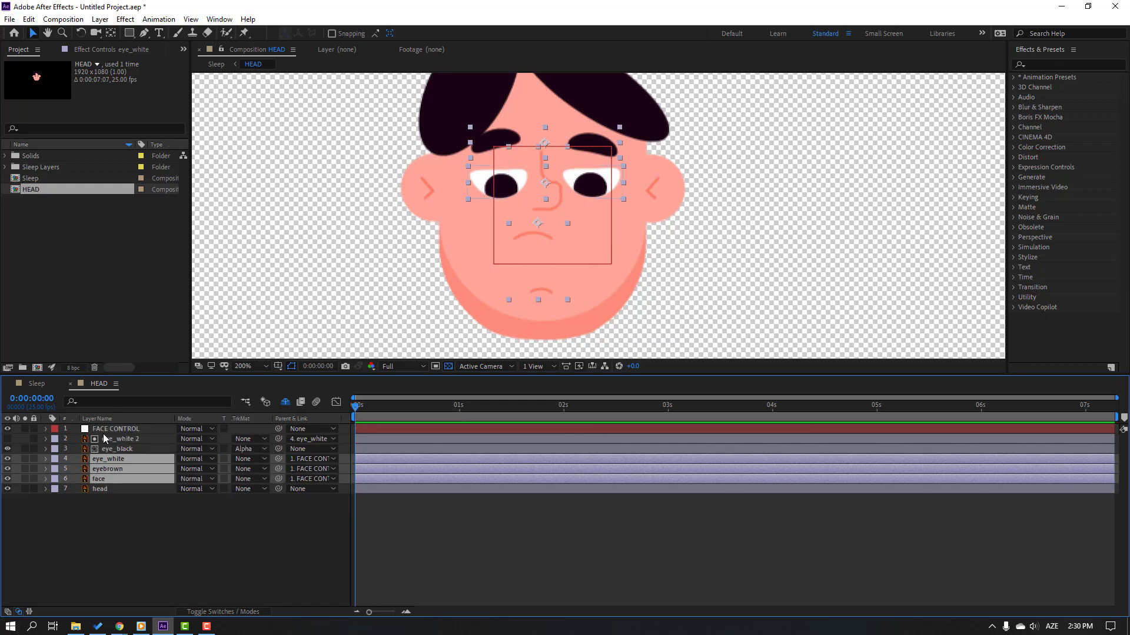
left_click(108, 433)
mouse_move(557, 235)
left_mouse_down()
mouse_move(544, 245)
mouse_move(546, 222)
mouse_move(558, 236)
left_mouse_up()
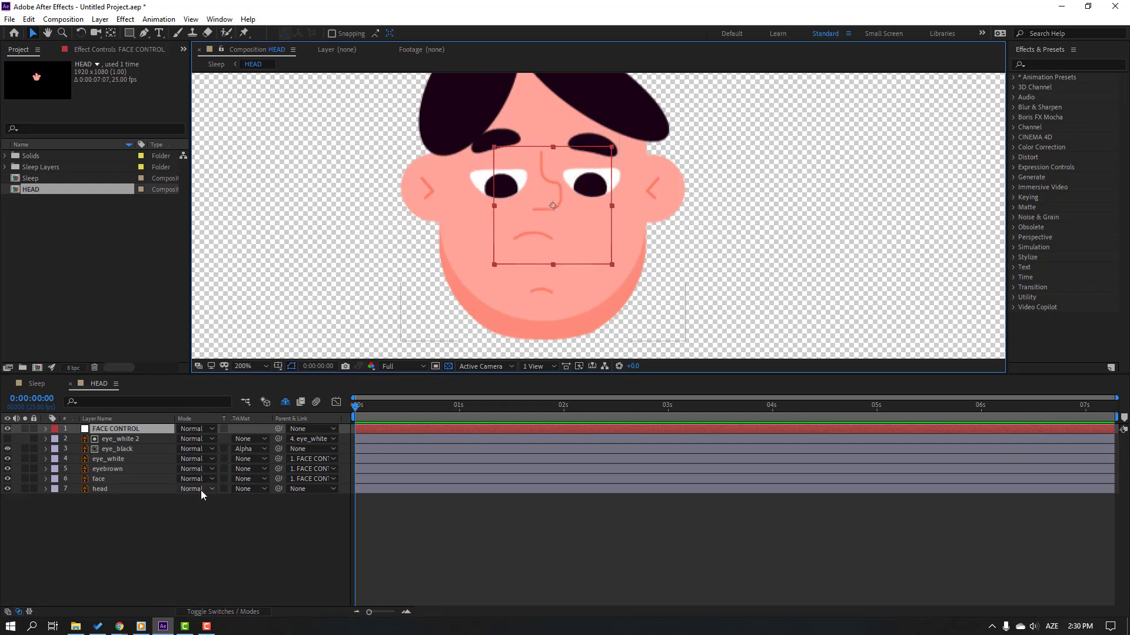
- Parent the eye_black layer to the FACE CONTROL null and test how the facial features follow it
left_click(125, 451)
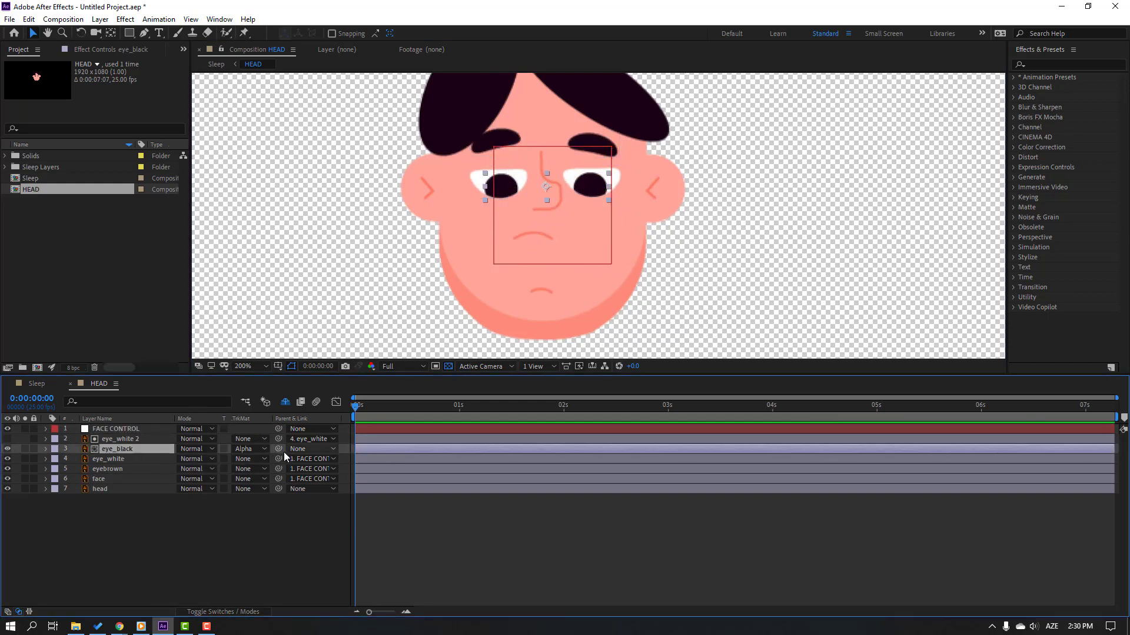
left_click_drag(279, 450, 117, 429)
left_click(121, 429)
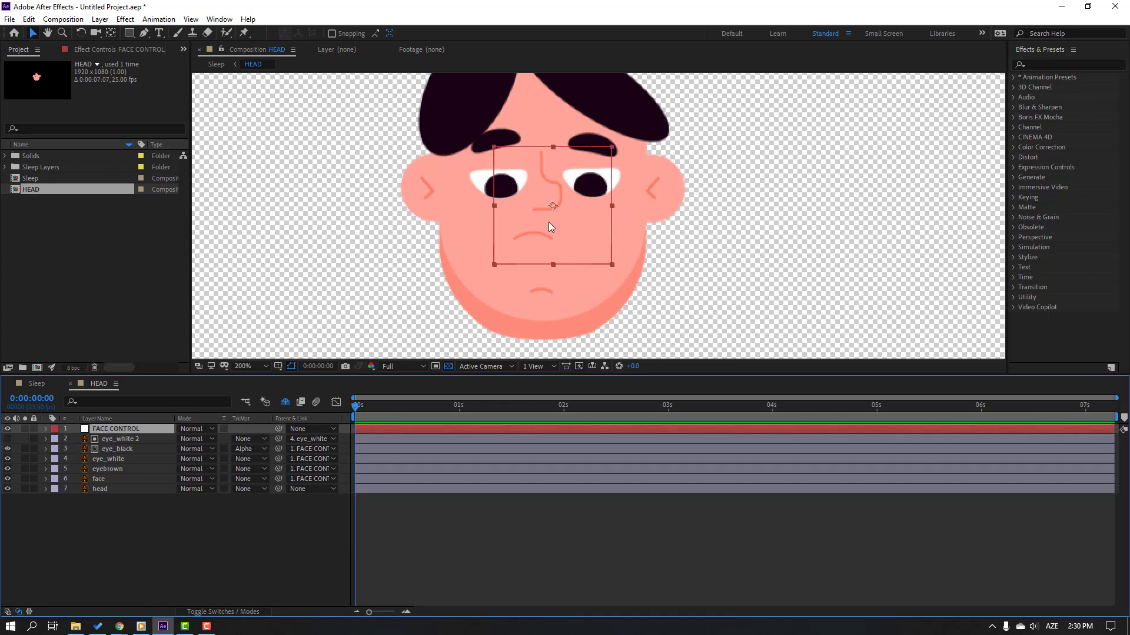
mouse_move(548, 221)
left_mouse_down()
mouse_move(562, 223)
mouse_move(530, 219)
mouse_move(549, 221)
left_mouse_up()
left_click(155, 493)
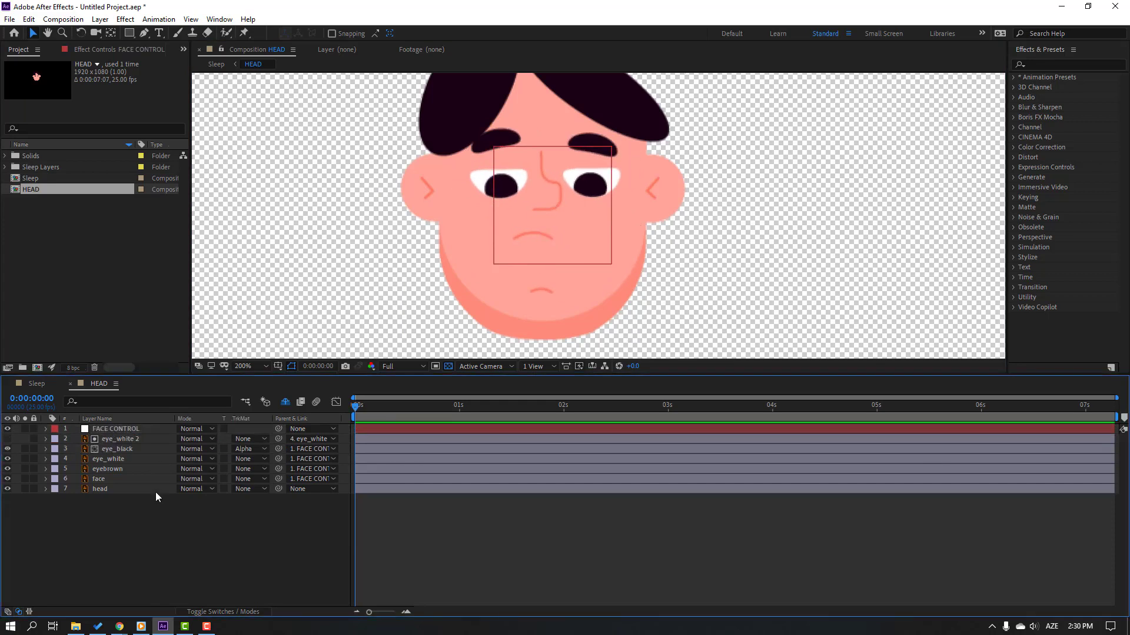
- In the Sleep composition, isolate hand_left, move its anchor point to the wrist at the hand's upper-left edge, and end the isolation
left_click(37, 384)
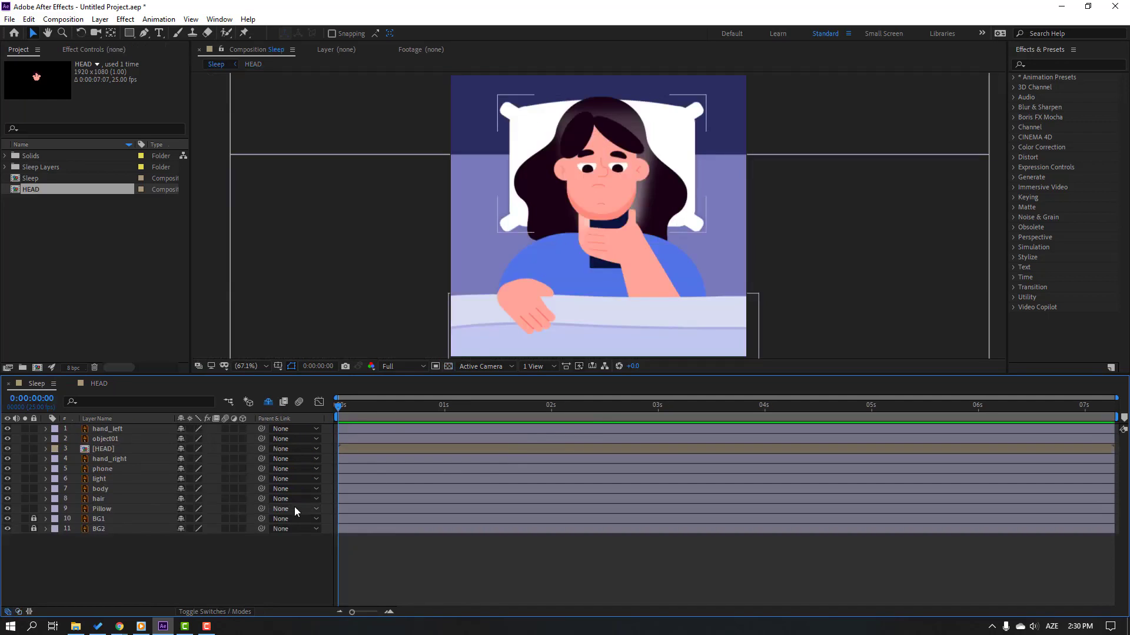
left_click(519, 299)
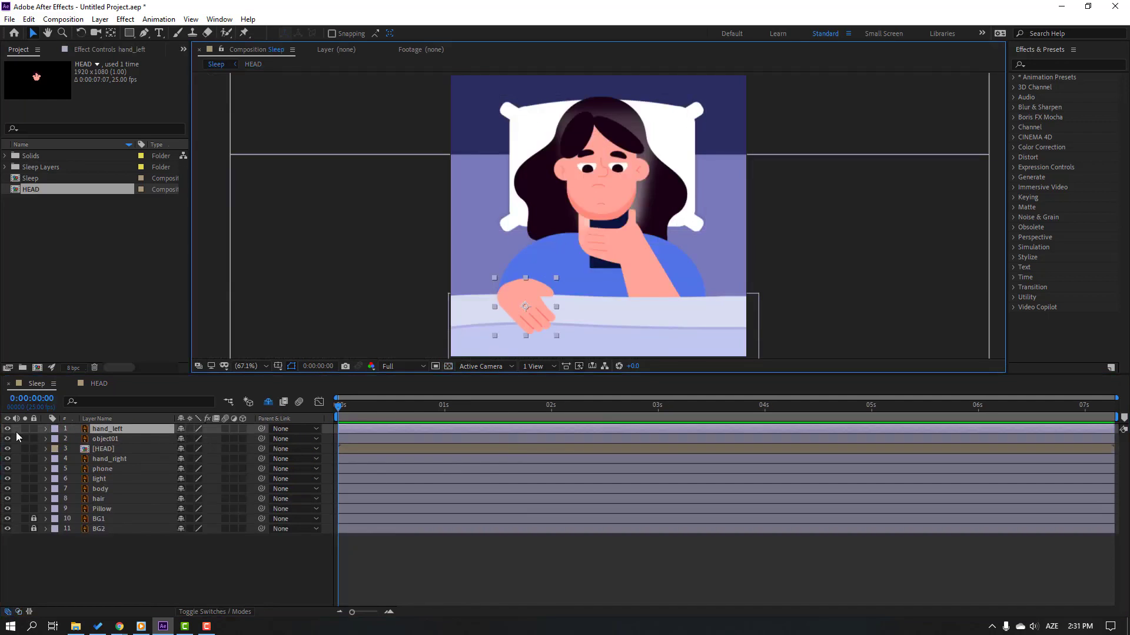
scroll(470, 336, "up", 1)
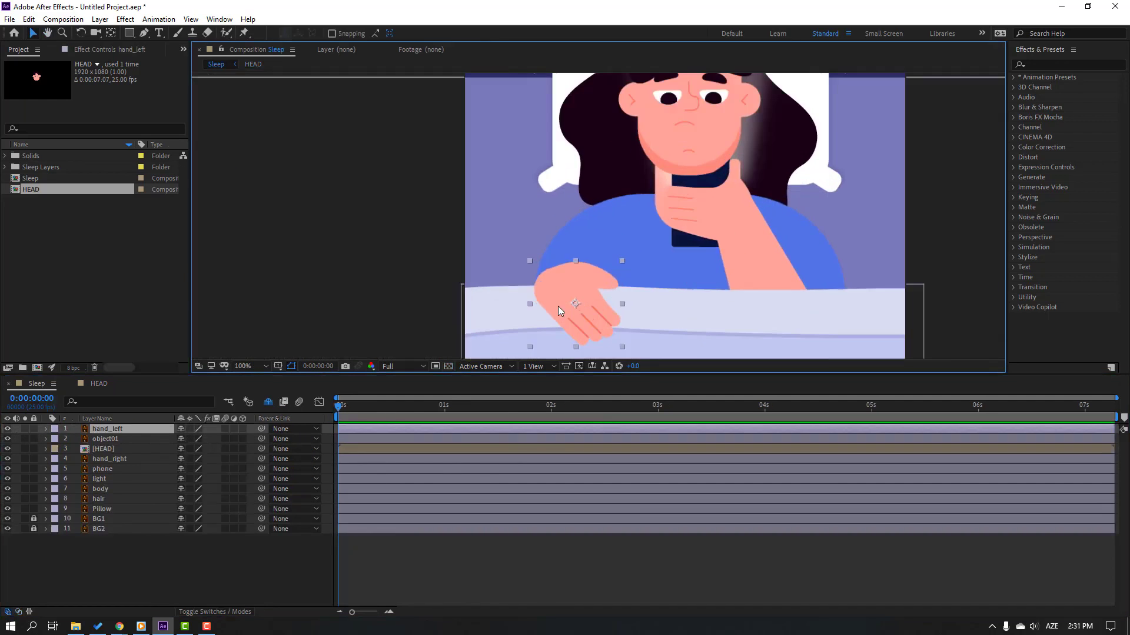
left_click(25, 429)
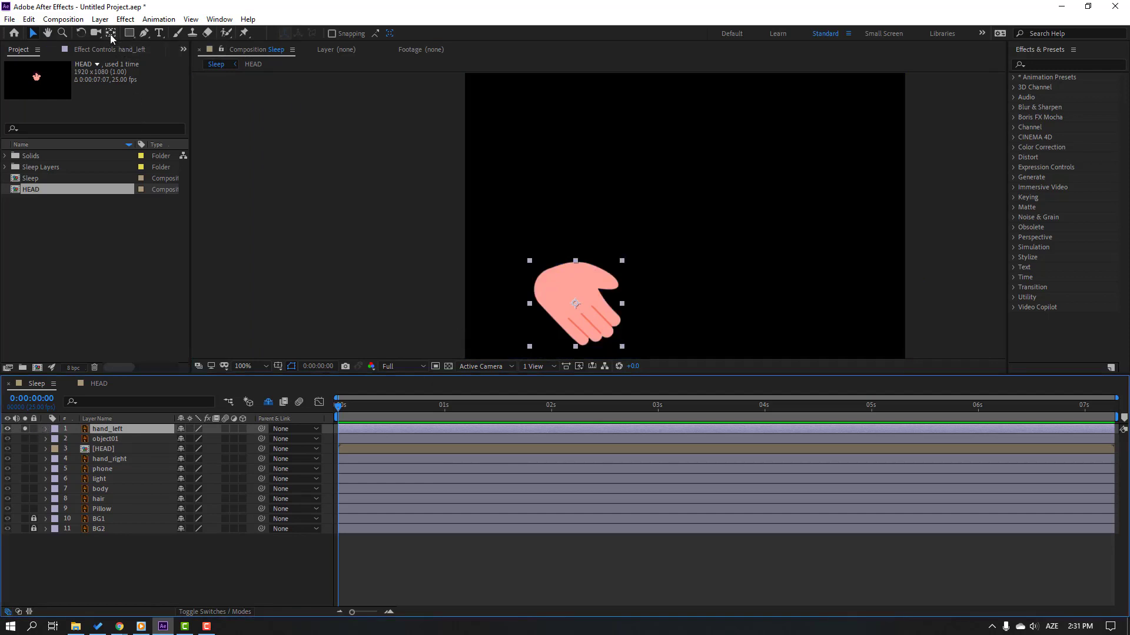
left_click(111, 34)
left_click_drag(577, 307, 548, 277)
left_click(33, 33)
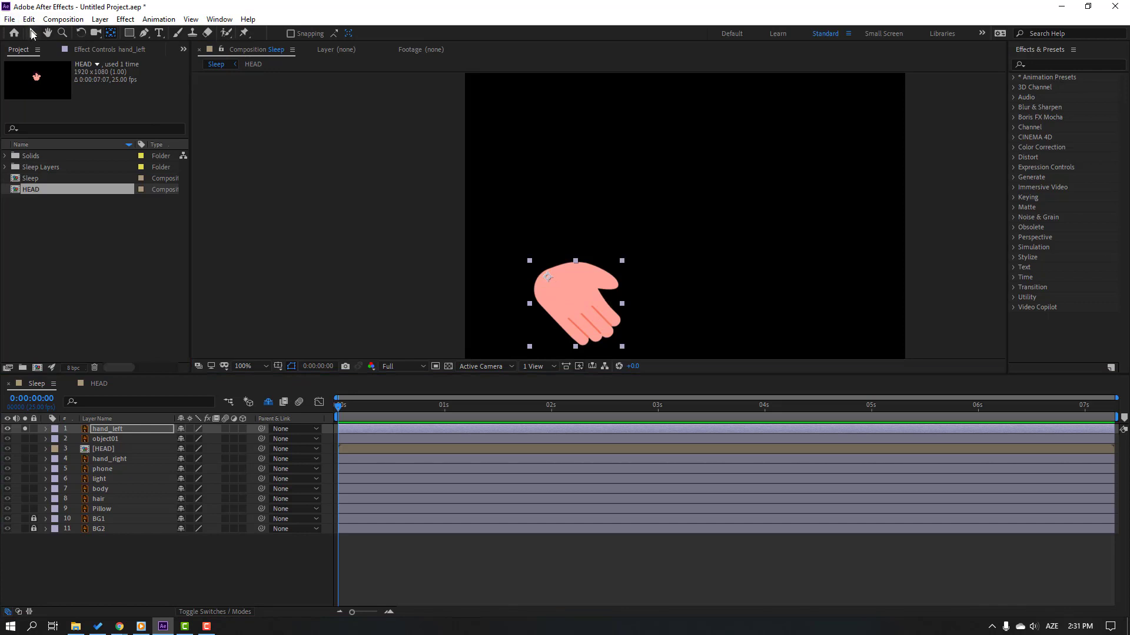
left_click(24, 429)
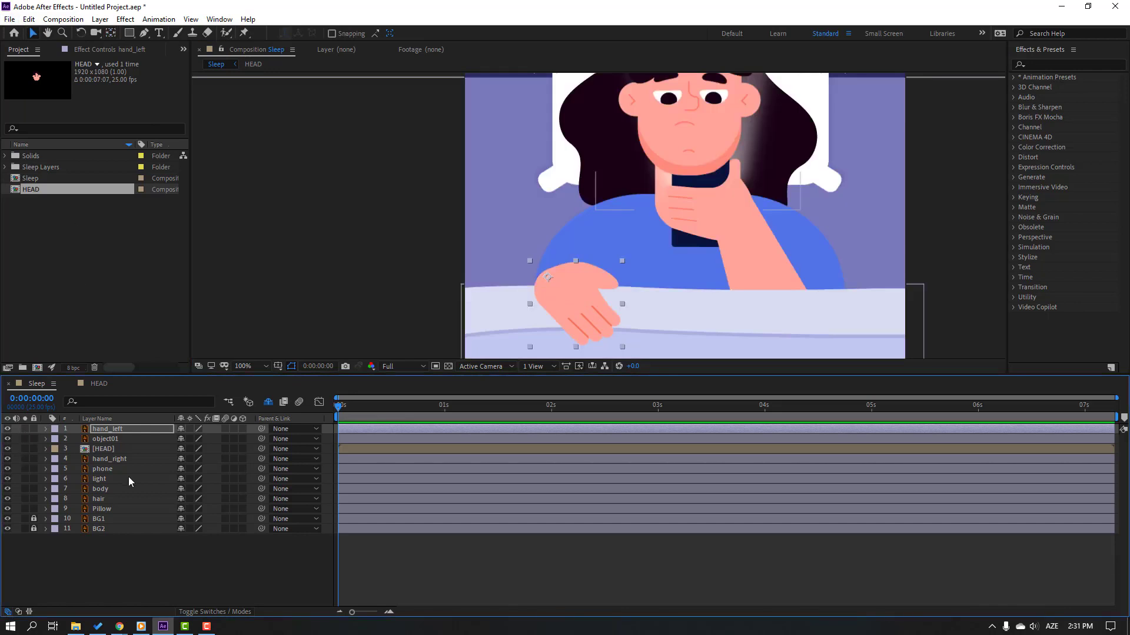
- Try rotating the hand_left layer about its wrist anchor point and undo the rotation
key("r")
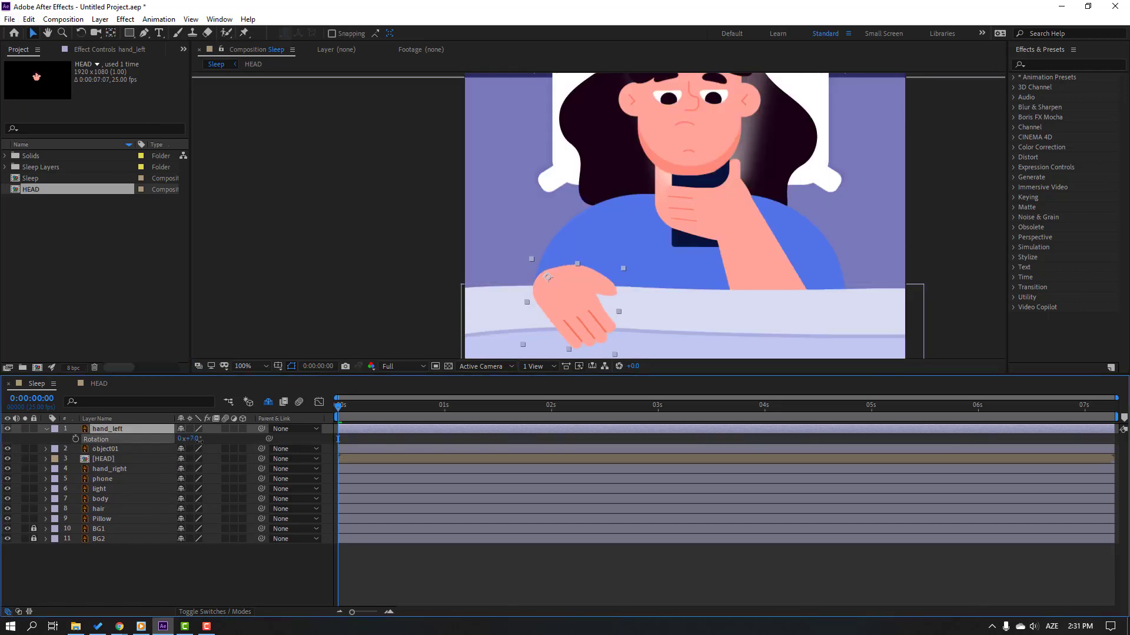
key("shift+KP_Subtract")
key("ctrl+z")
key("r")
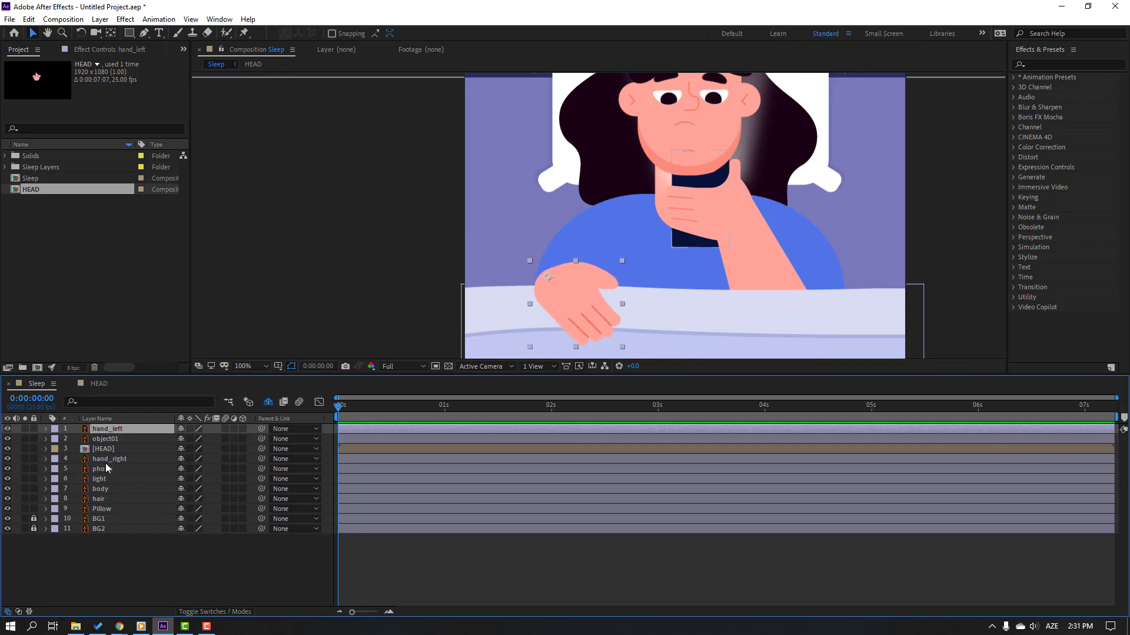
- Isolate the hand_right layer and place puppet pins at the elbow, the middle of the forearm and the palm
left_click(109, 459)
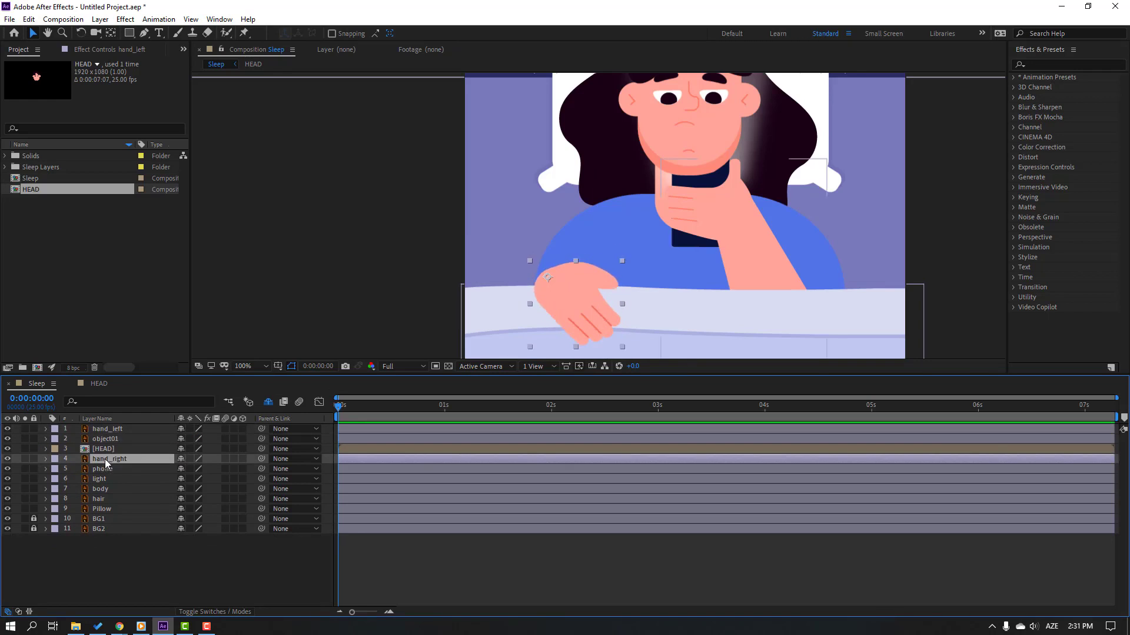
left_click(25, 459)
left_click_drag(609, 286, 548, 239)
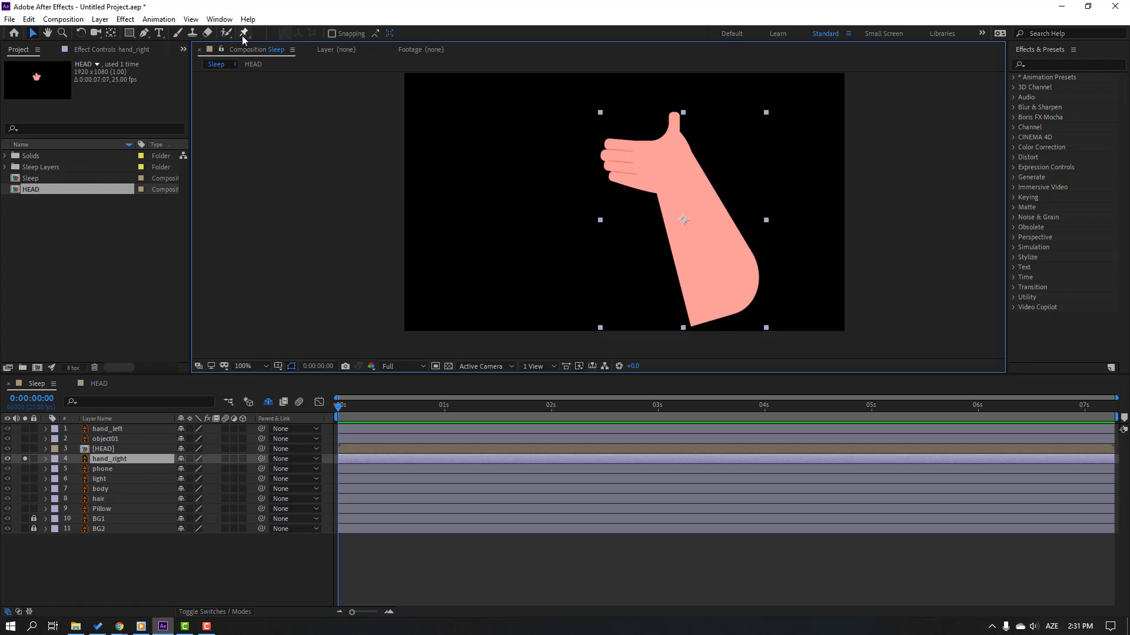
left_click(243, 34)
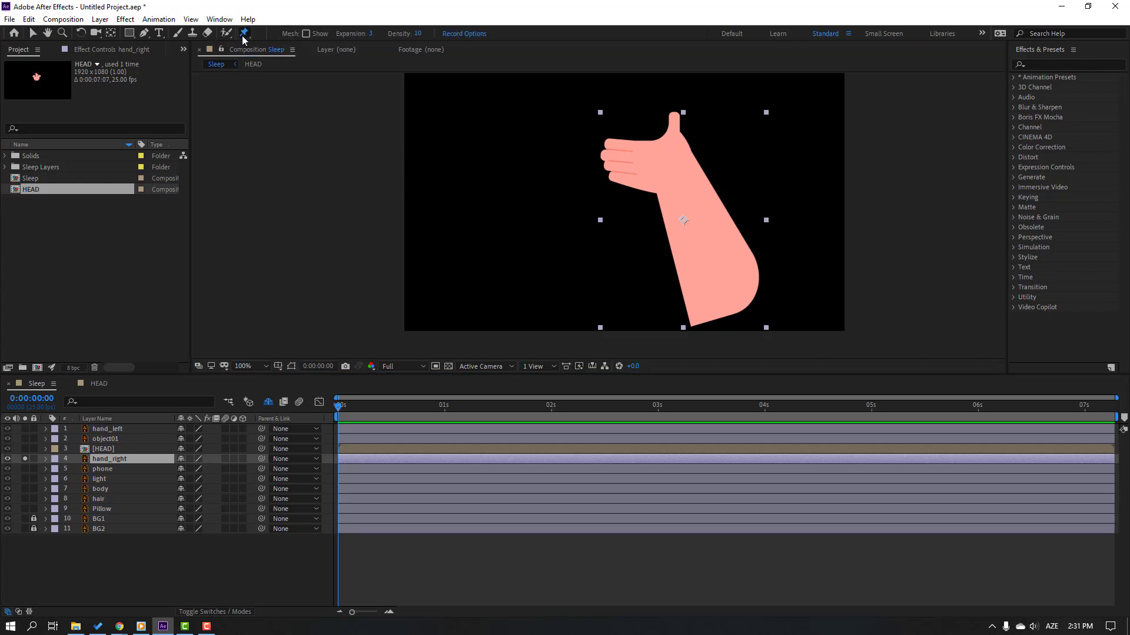
left_click(730, 305)
left_click(694, 212)
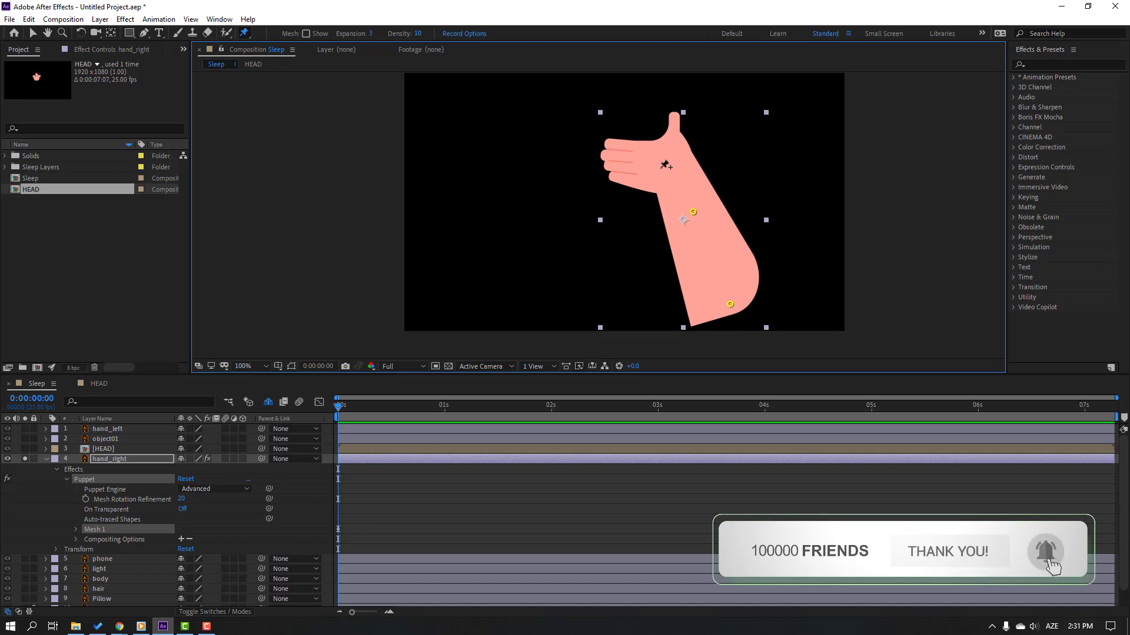
left_click(639, 163)
left_click(33, 33)
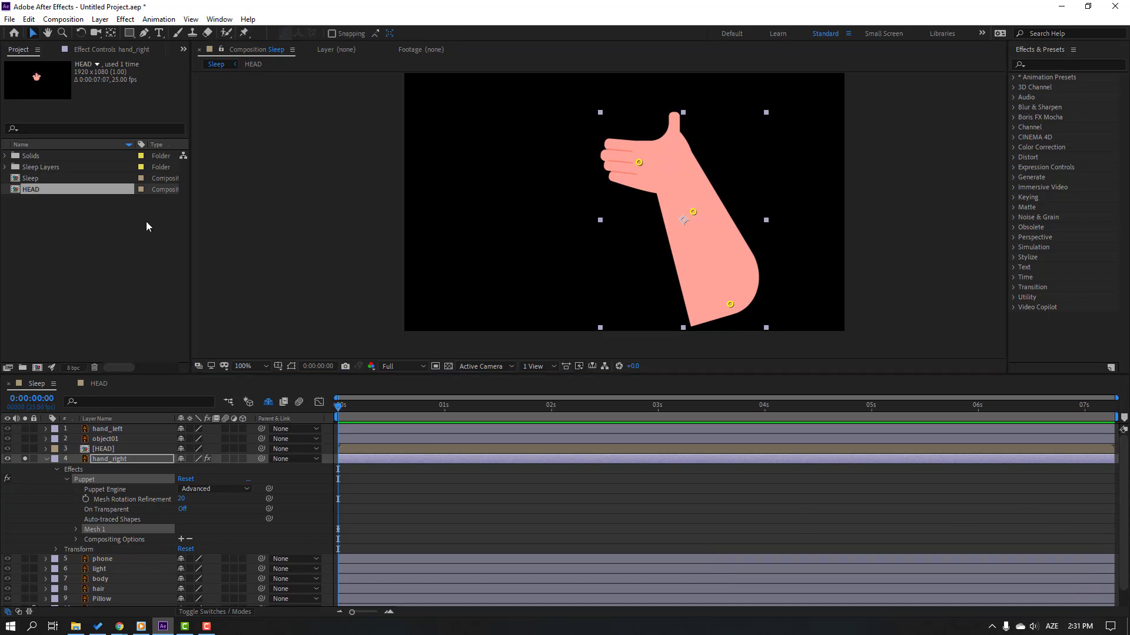
- Set the Puppet Engine of the hand_right layer's Puppet effect to Legacy and accept the engine change
left_click(104, 491)
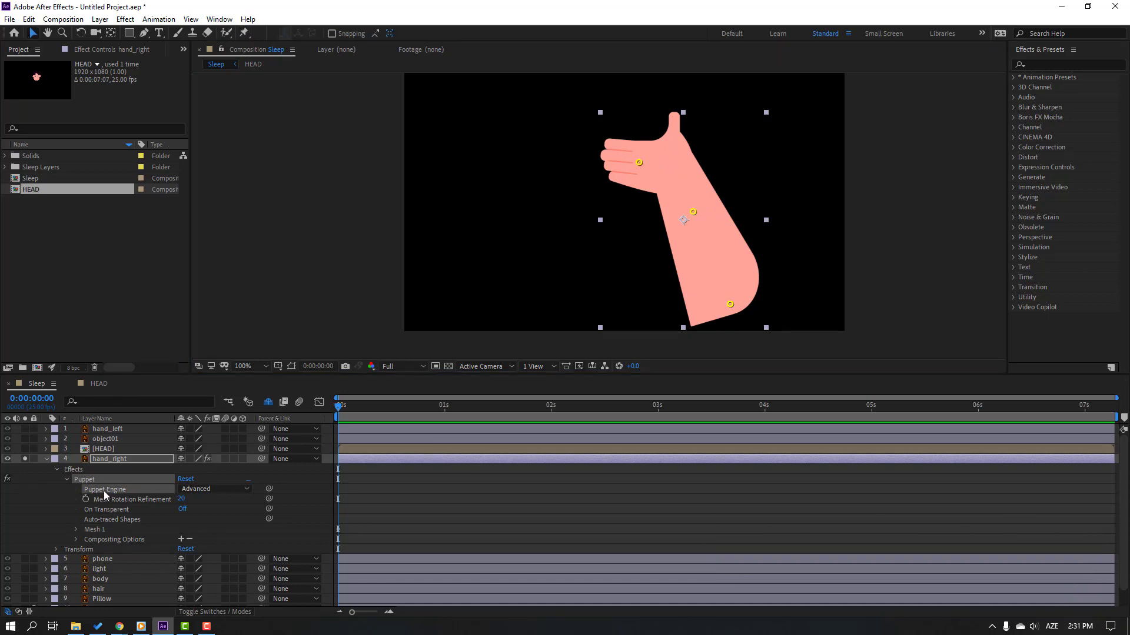
left_click(203, 489)
left_click(203, 503)
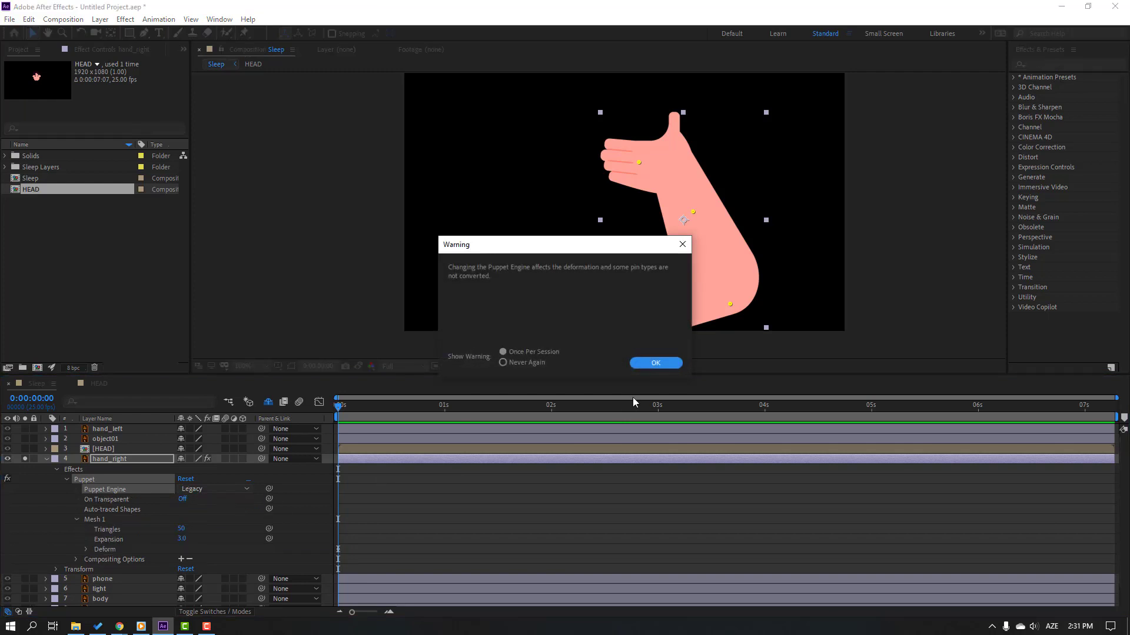
left_click(658, 366)
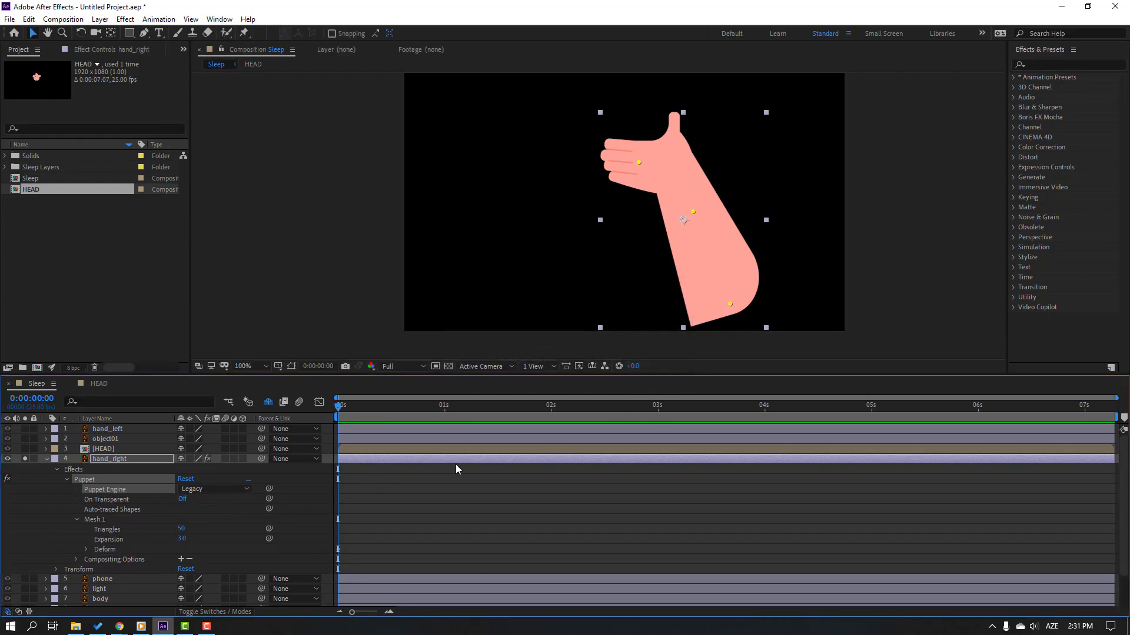
- Use the Duik Bassel.2 rigging tools to add bones to the hand_right puppet pins and test moving the palm bone
left_click(219, 19)
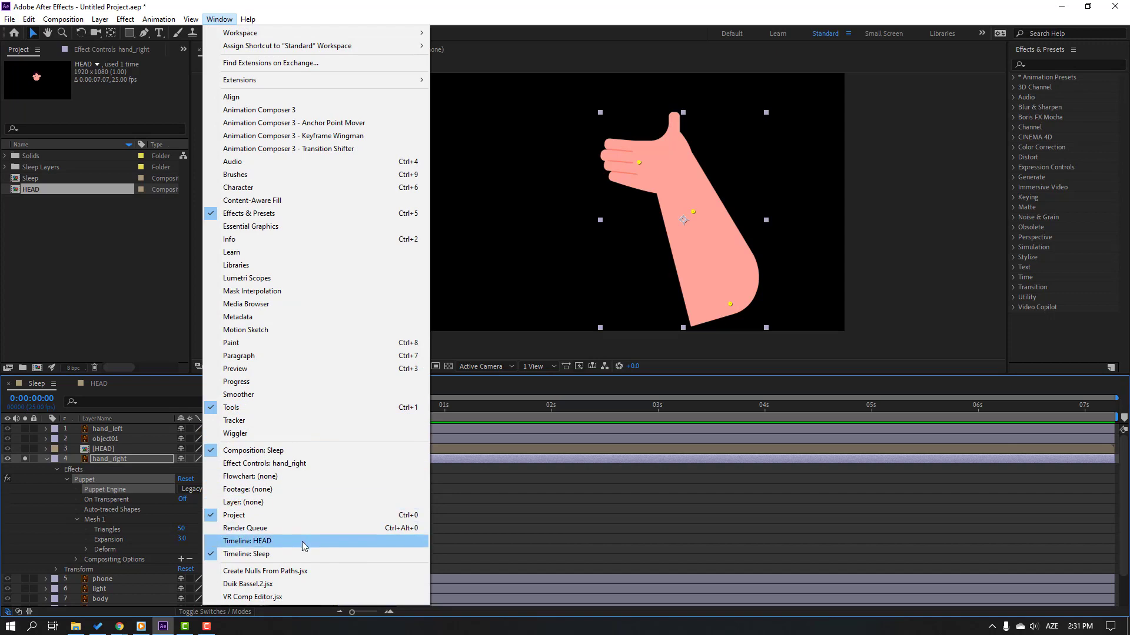
left_click(246, 584)
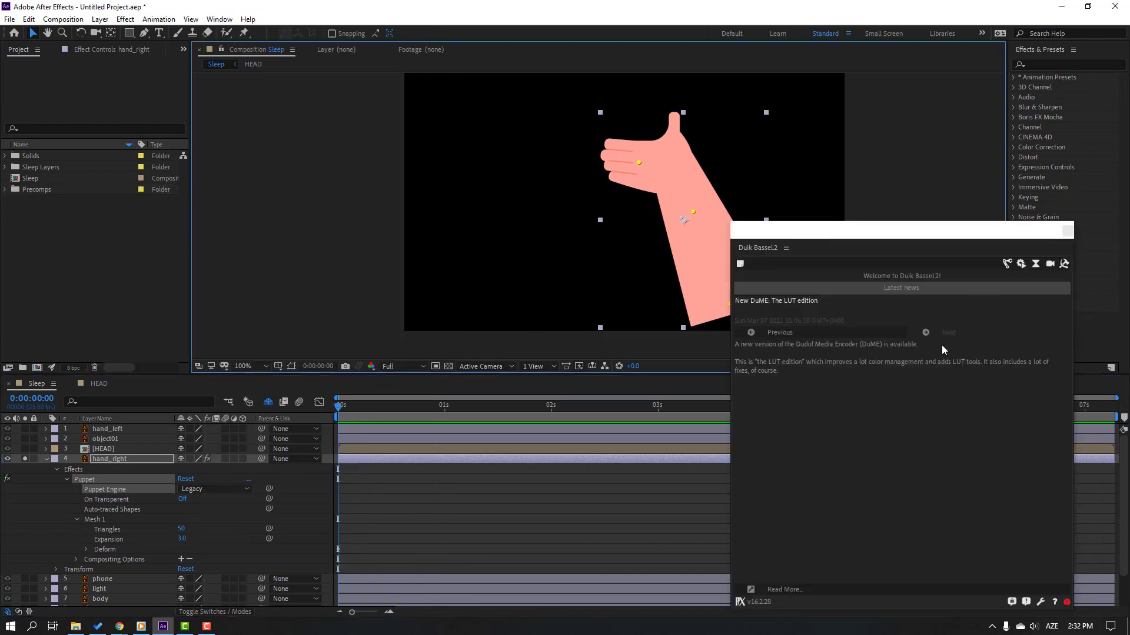
left_click(1007, 264)
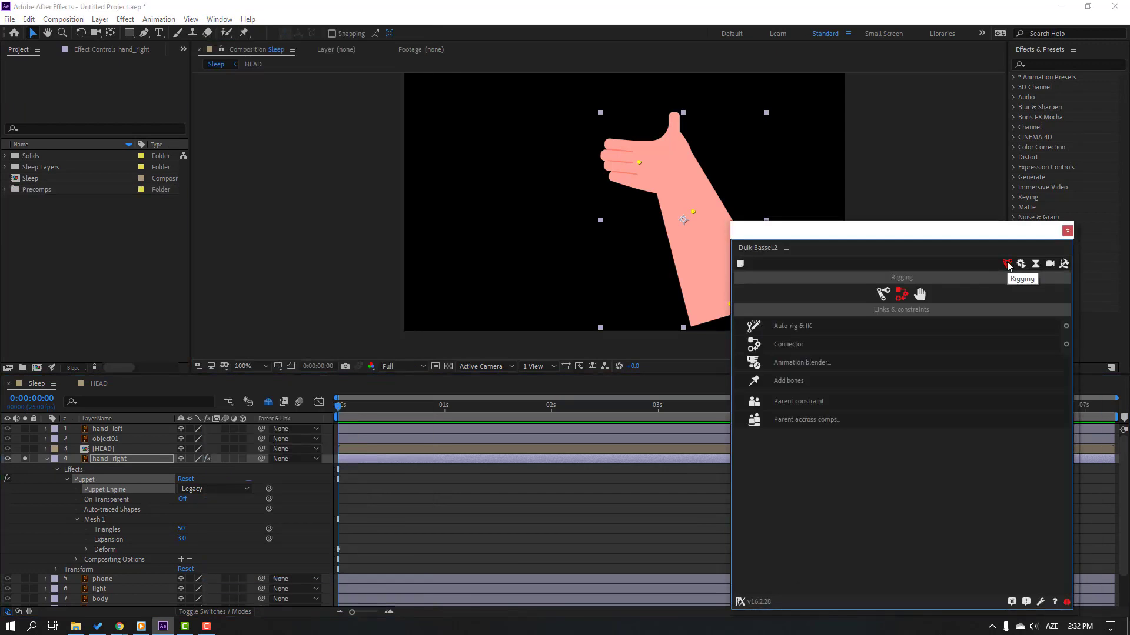
left_click(790, 380)
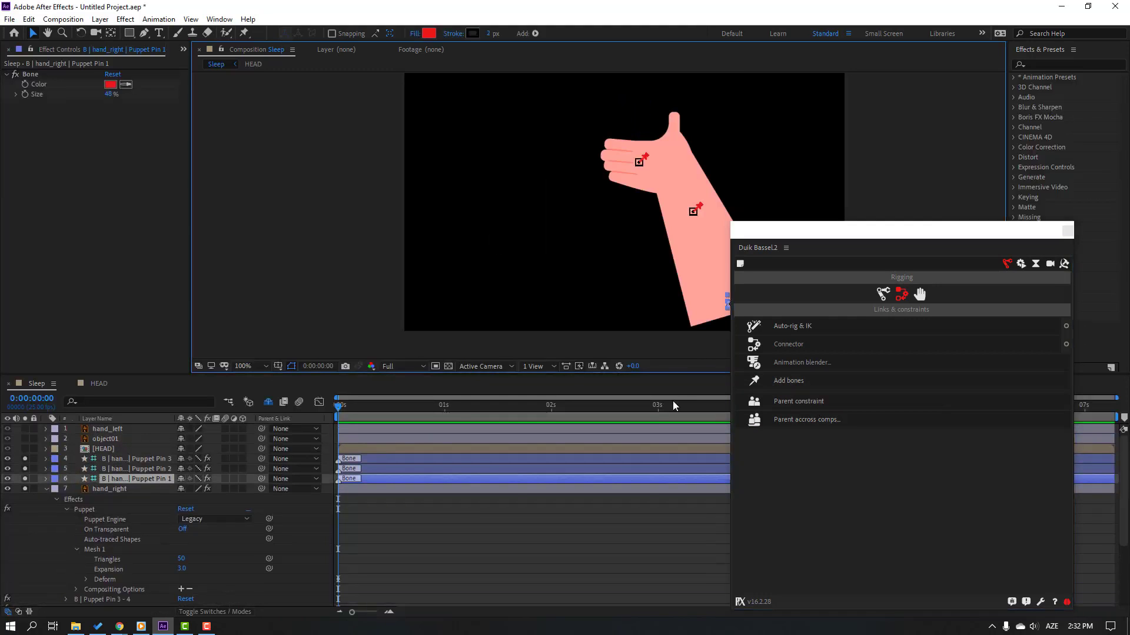
left_click_drag(636, 164, 648, 167)
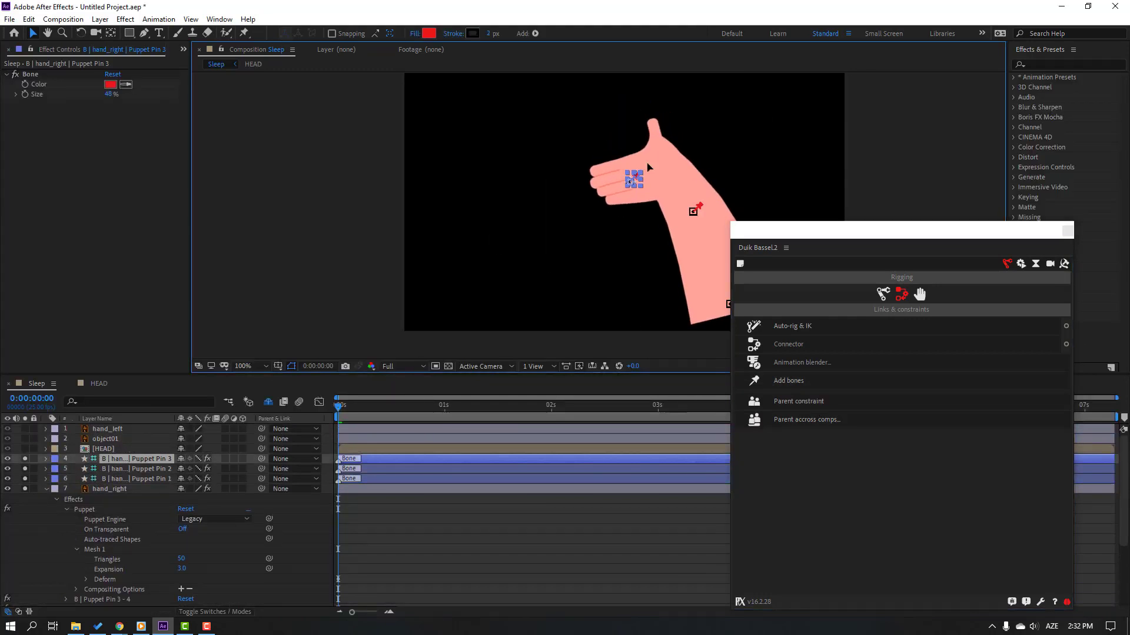
left_click(133, 488)
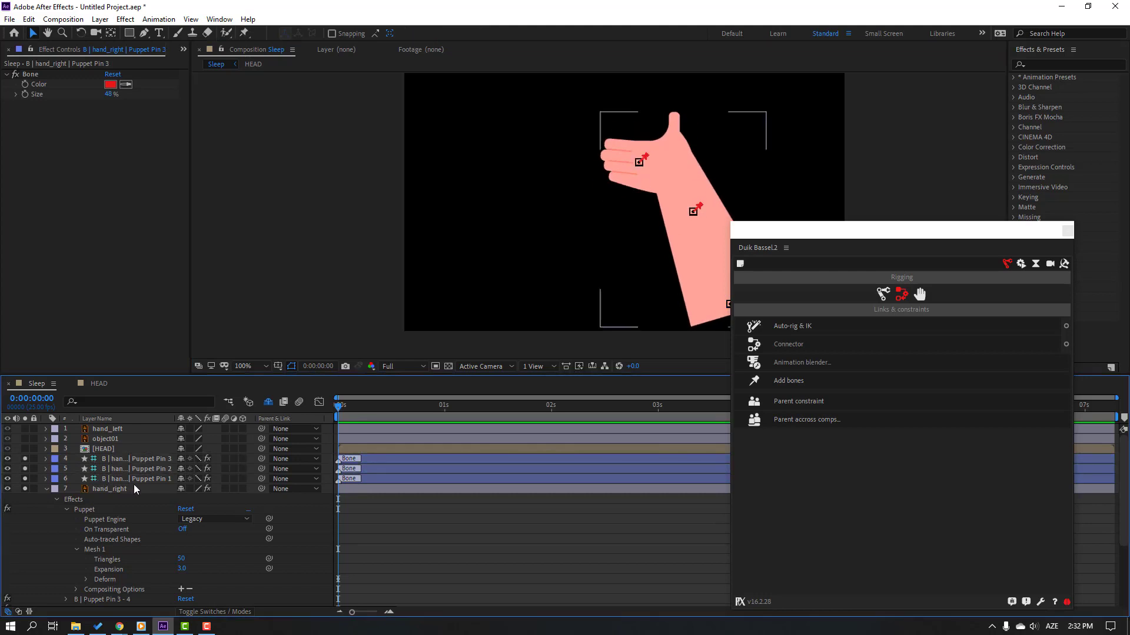
- Parent the Puppet Pin 3 bone to Puppet Pin 2, and Puppet Pin 2 to Puppet Pin 1
left_click(142, 459)
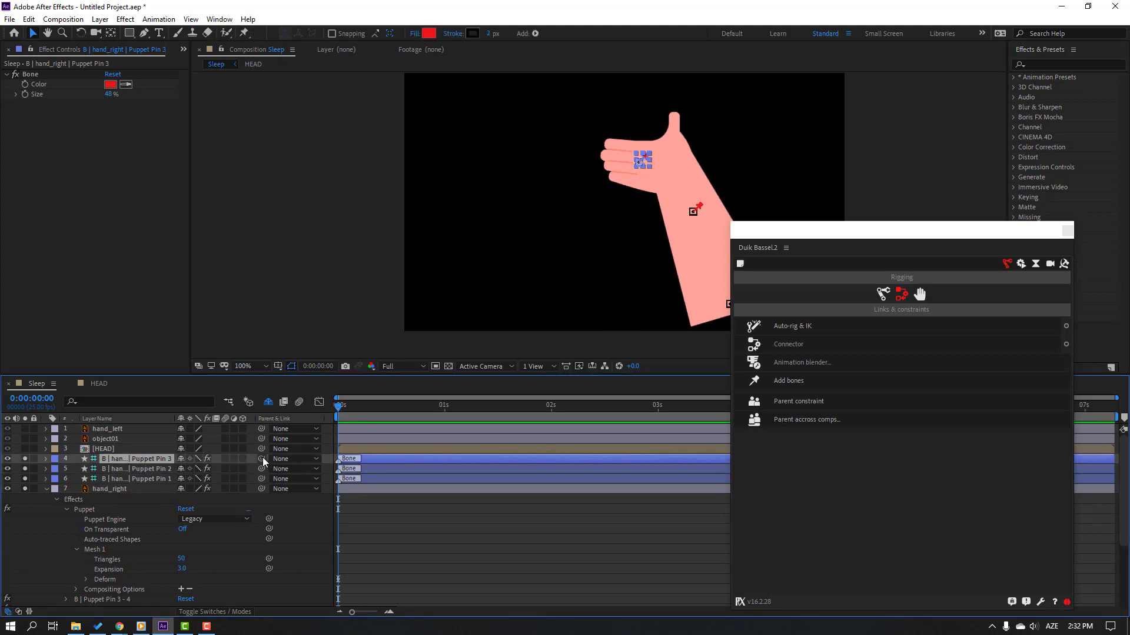
left_click_drag(263, 457, 156, 472)
left_click(162, 468)
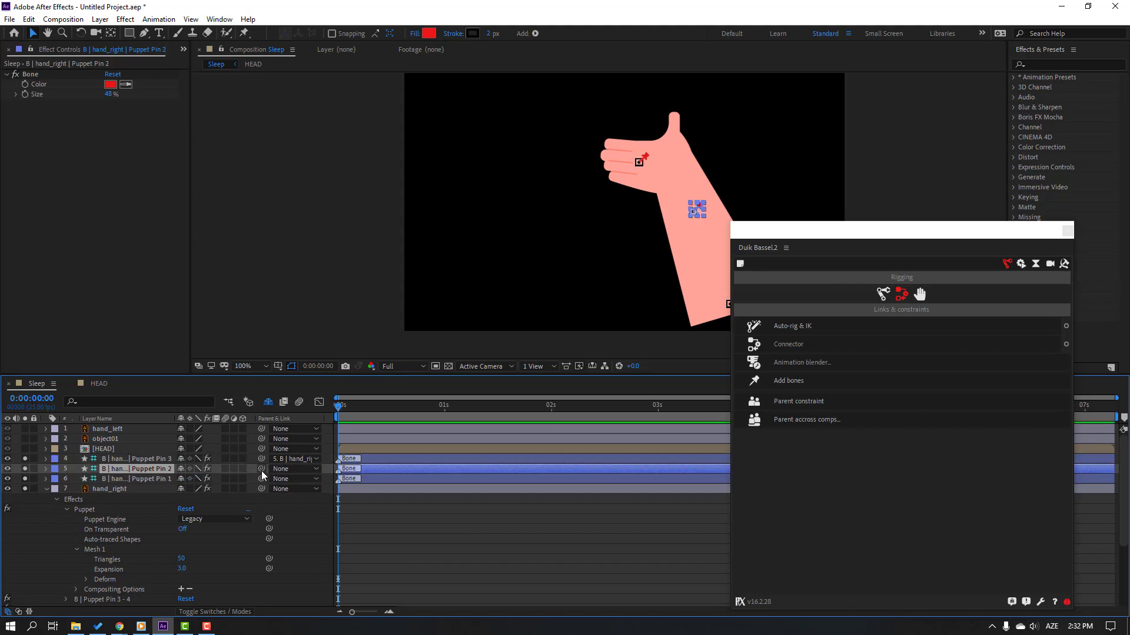
left_click_drag(261, 469, 148, 481)
- Apply Duik's Auto-rig & IK to the bones Puppet Pin 1, 2 and 3, and select the resulting controller for testing
left_click(141, 479)
left_click(113, 469, "ctrl")
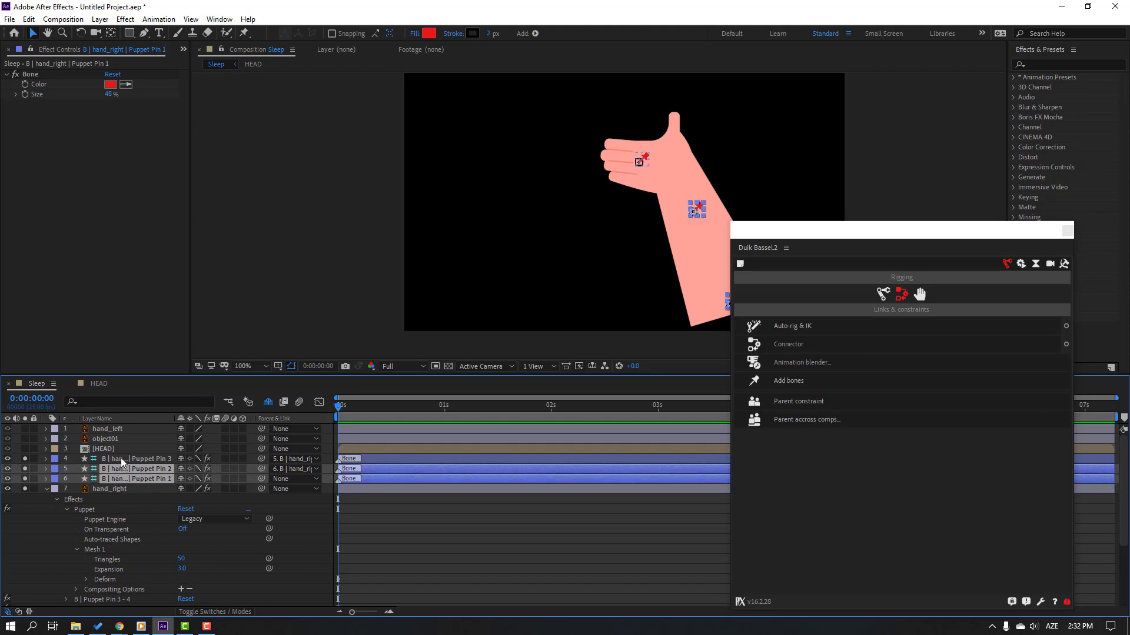
left_click(121, 458, "ctrl")
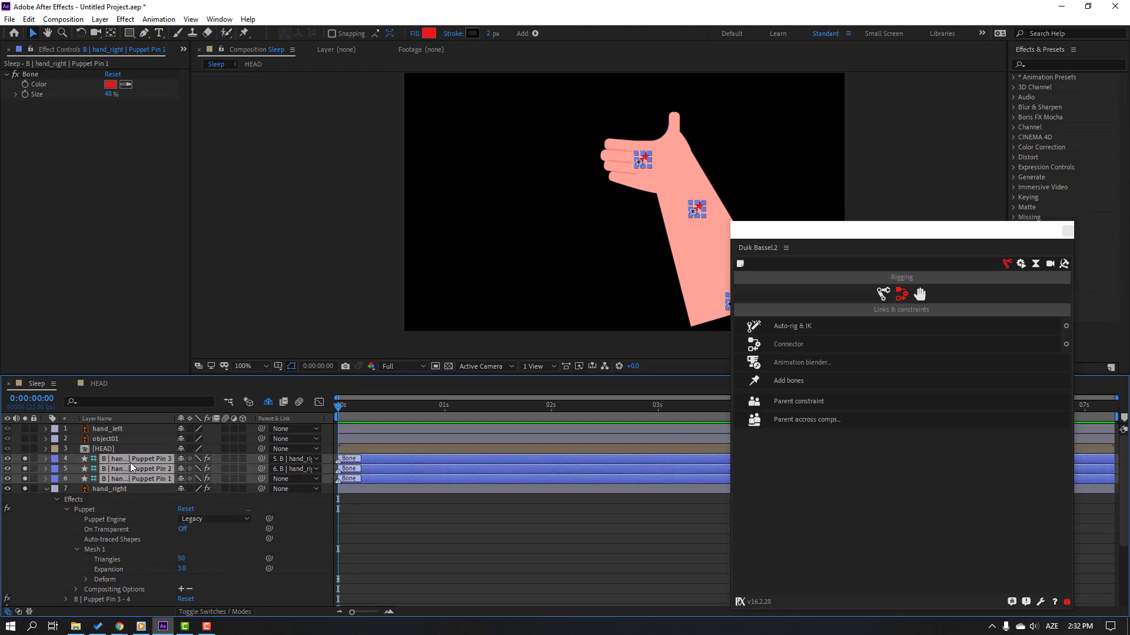
left_click(799, 326)
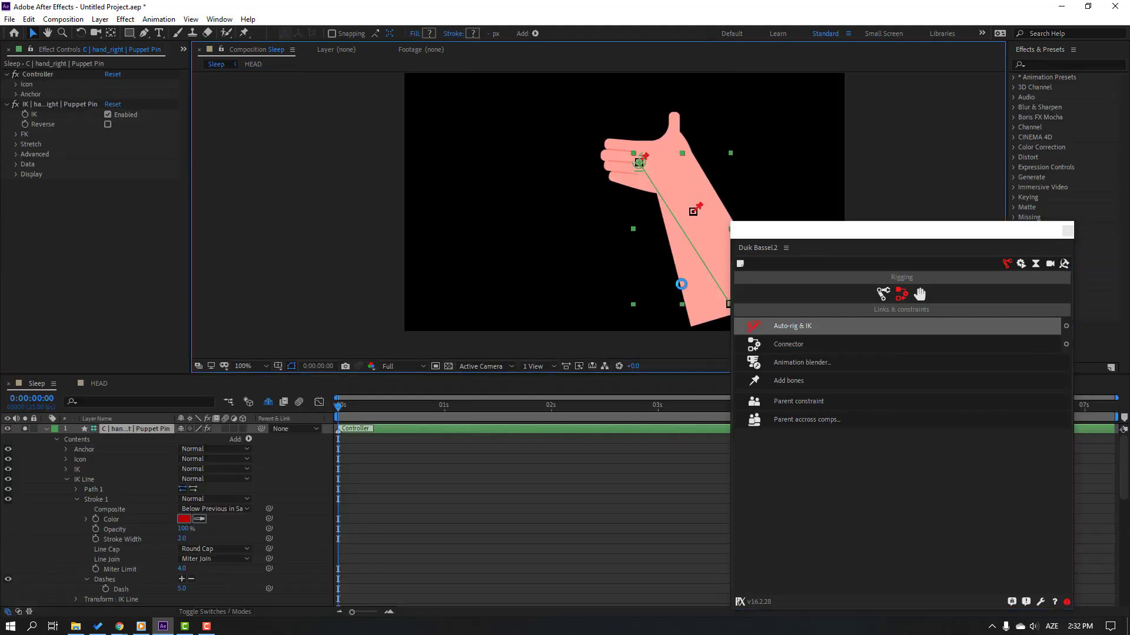
left_click(121, 429)
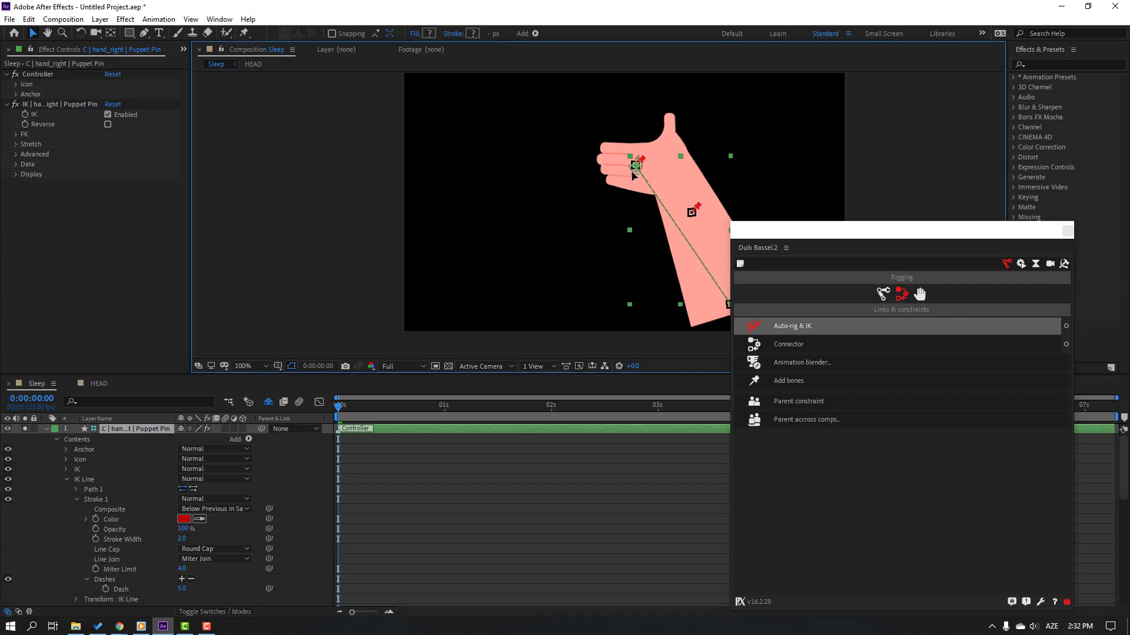
- Test-move the hand_right IK controller, close the Duik palette, and enlarge the controller's icon size to about 210%
mouse_move(639, 170)
left_mouse_down()
mouse_move(651, 176)
mouse_move(645, 156)
mouse_move(644, 171)
left_mouse_up()
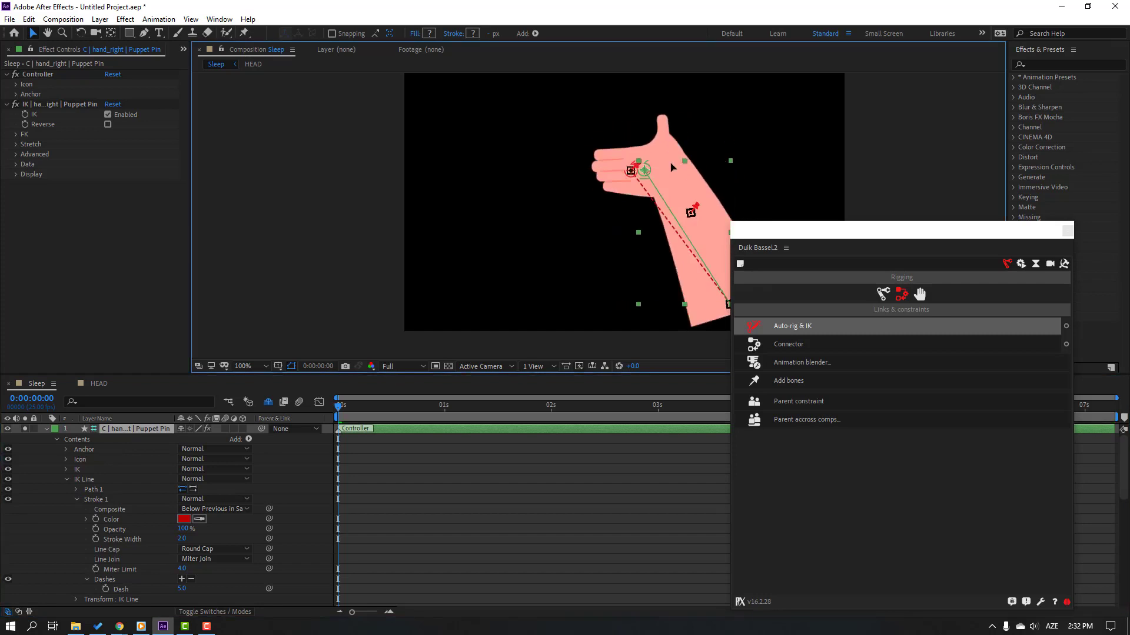
left_click(1067, 231)
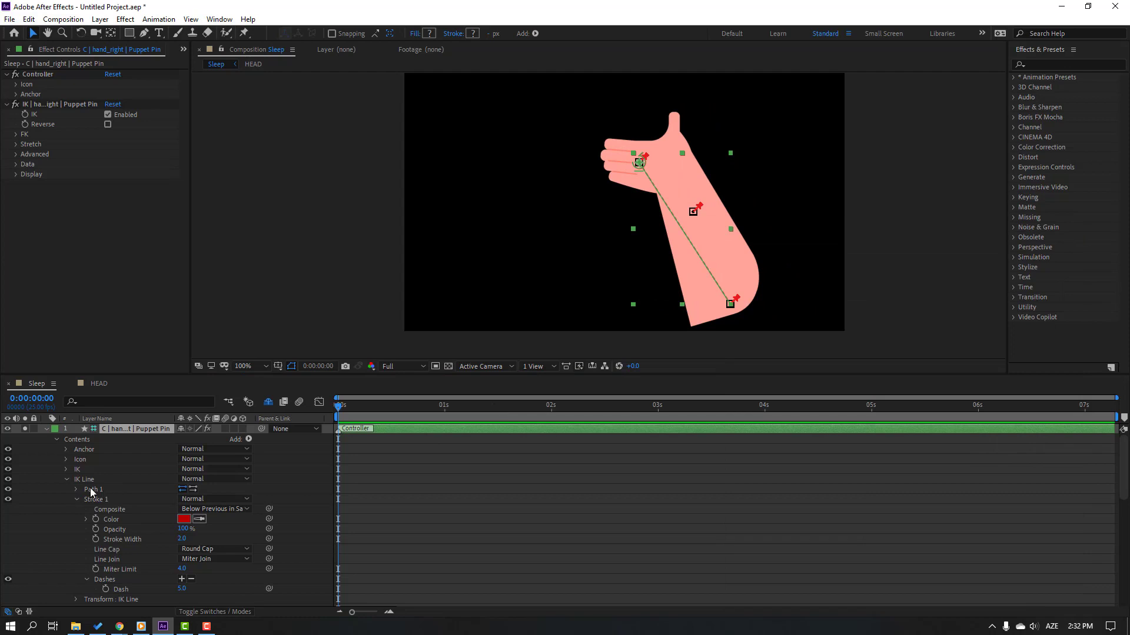
left_click(134, 437)
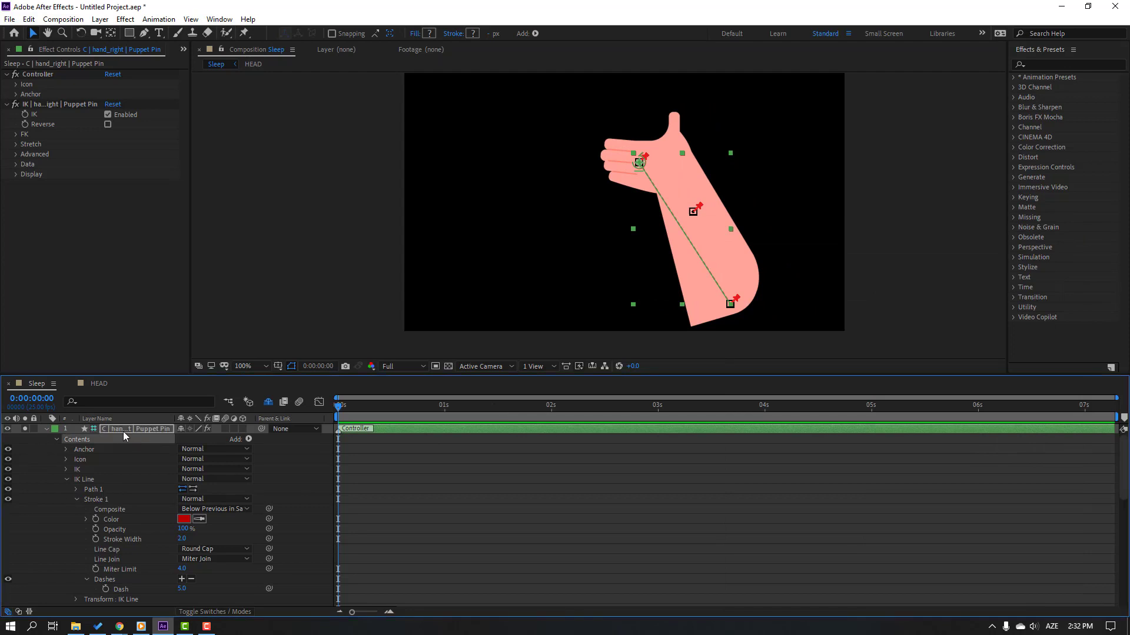
left_click(15, 84)
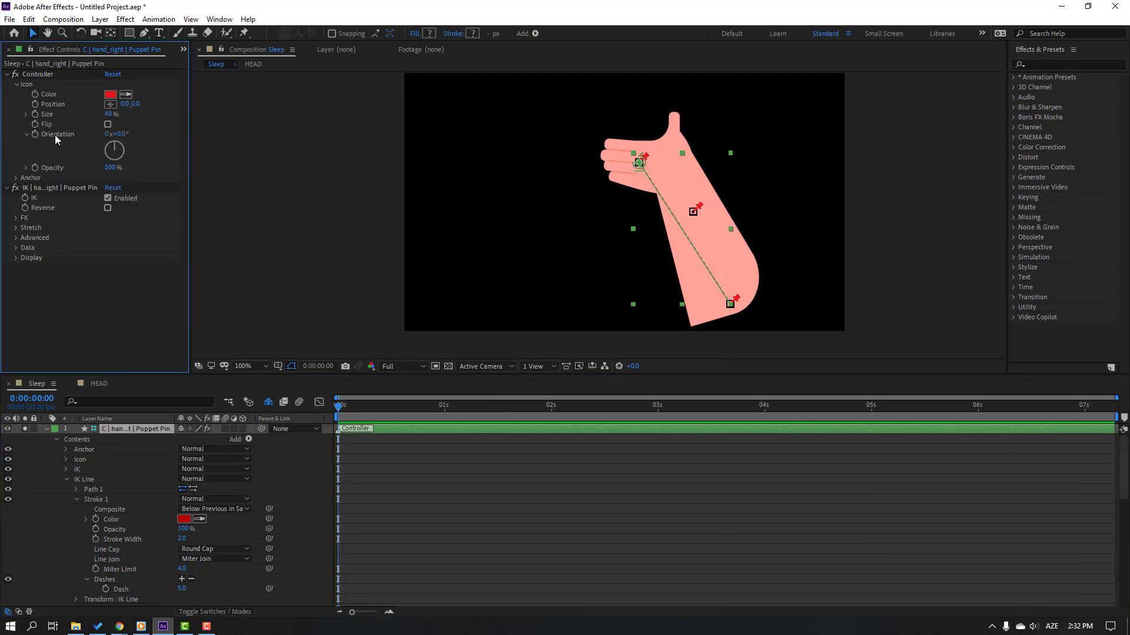
left_click_drag(111, 113, 119, 114)
mouse_move(672, 174)
left_mouse_down()
mouse_move(676, 183)
mouse_move(694, 168)
mouse_move(684, 173)
mouse_move(683, 160)
left_mouse_up()
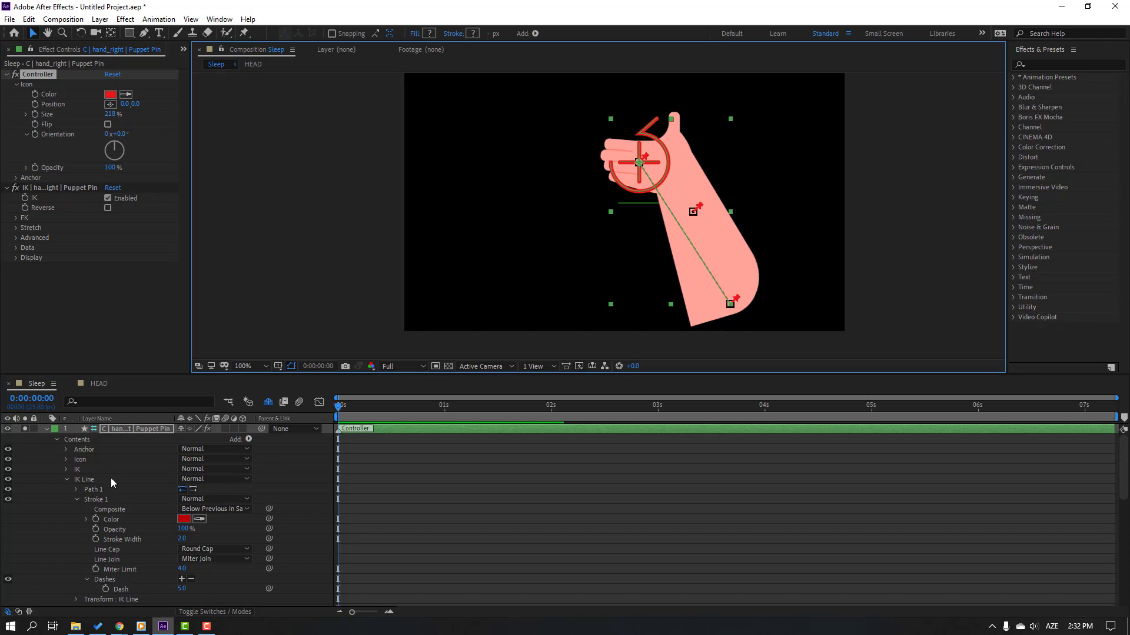
- Collapse the controller and hand_right layers, and turn off solo for the arm, its bones and the controller
left_click(46, 430)
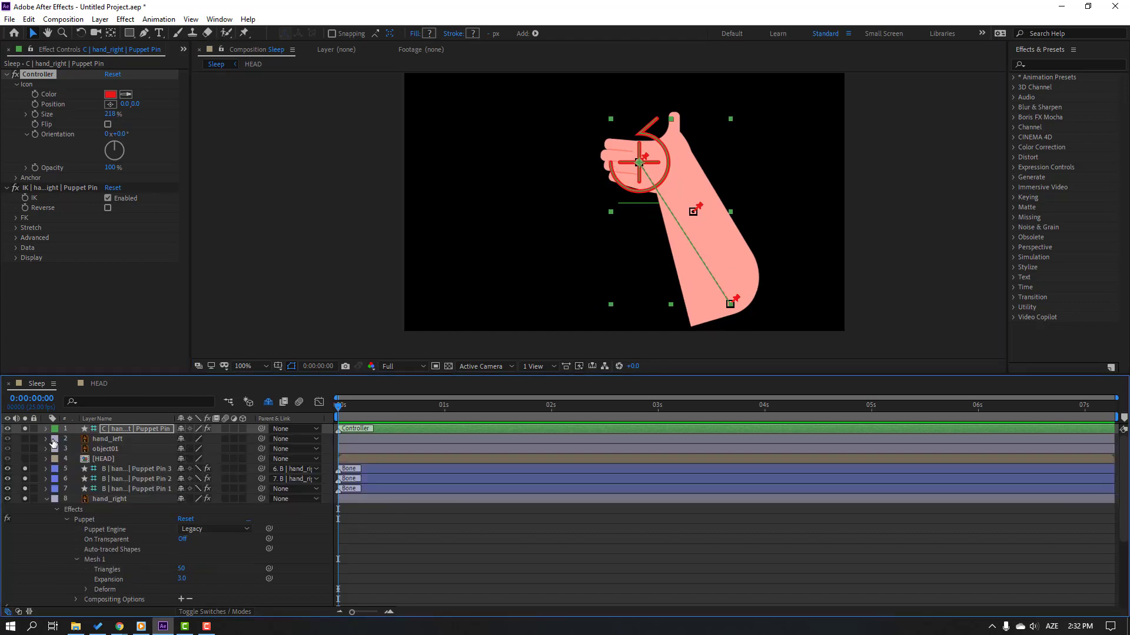
left_click(47, 498)
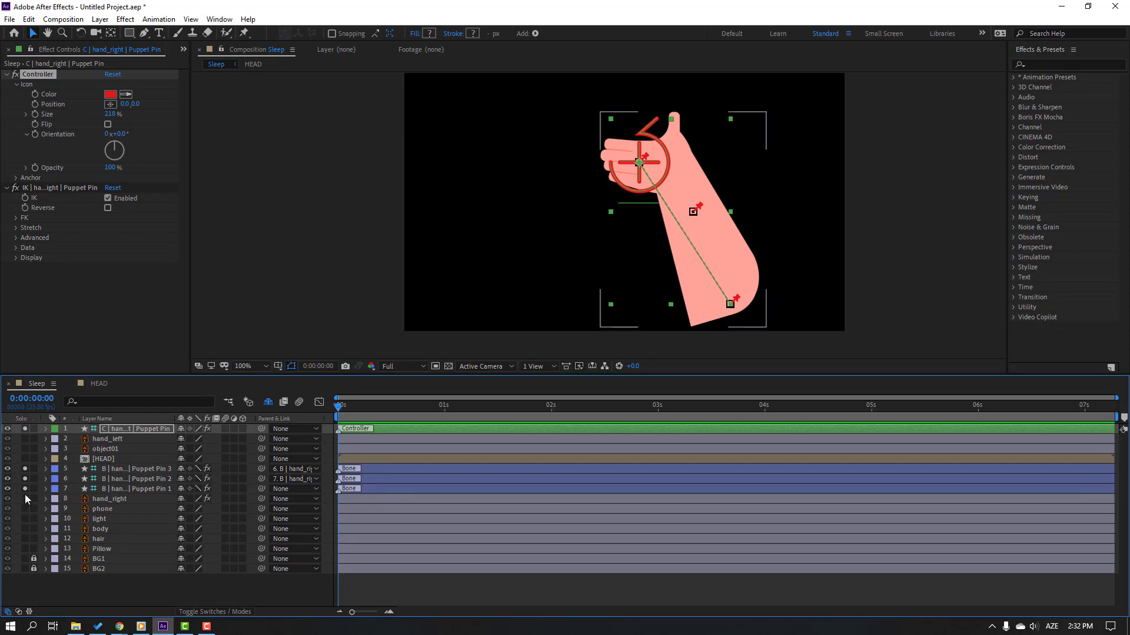
left_click(25, 428)
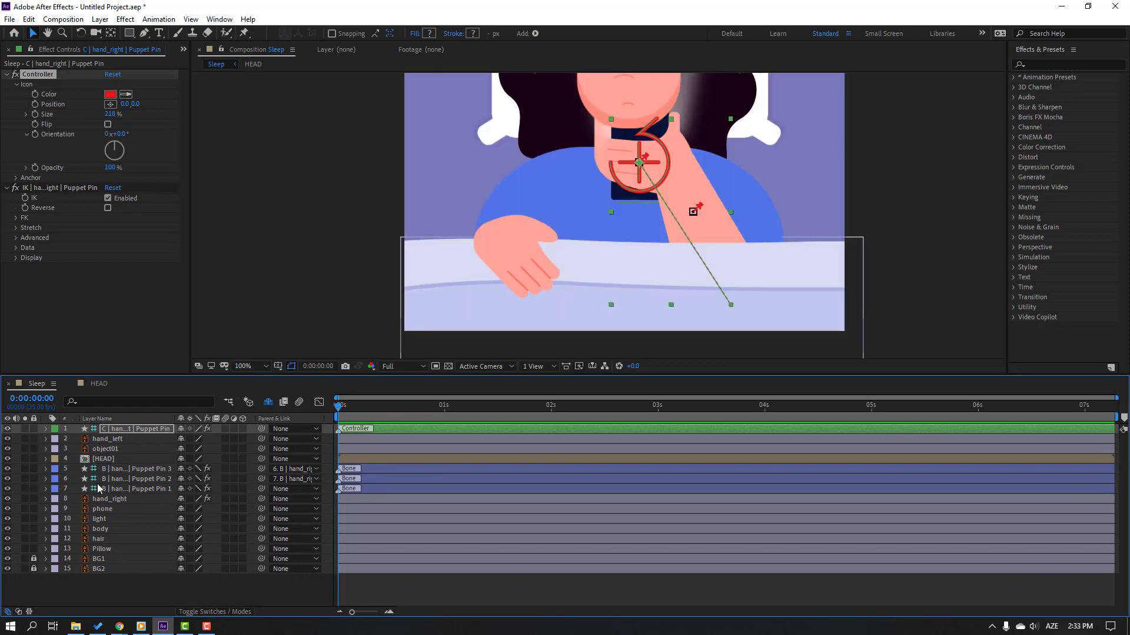
- Mark the bone layers Puppet Pin 1, 2 and 3 as shy and hide shy layers in the timeline
left_click(143, 469)
left_click(143, 481, "ctrl")
left_click(143, 491, "ctrl")
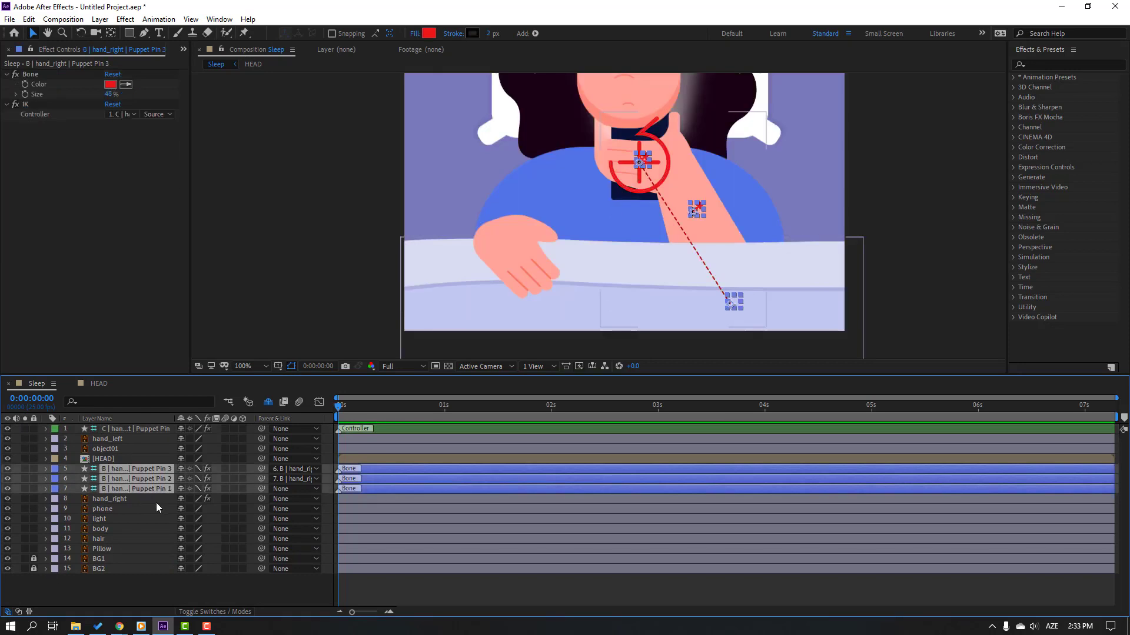
left_click(181, 472)
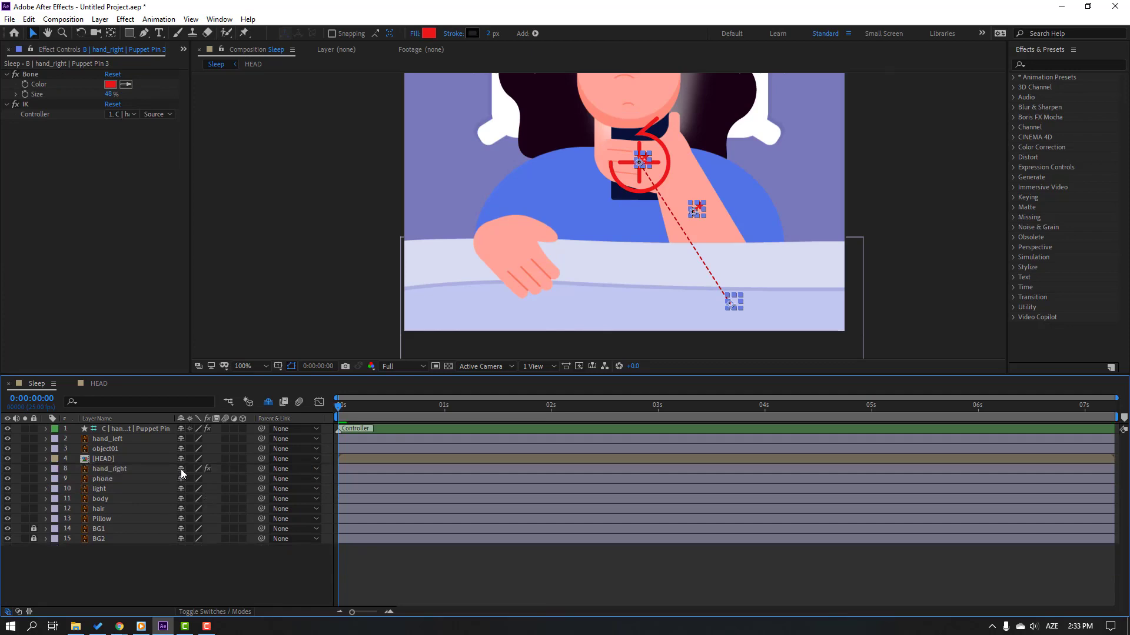
left_click(268, 403)
left_click(266, 404)
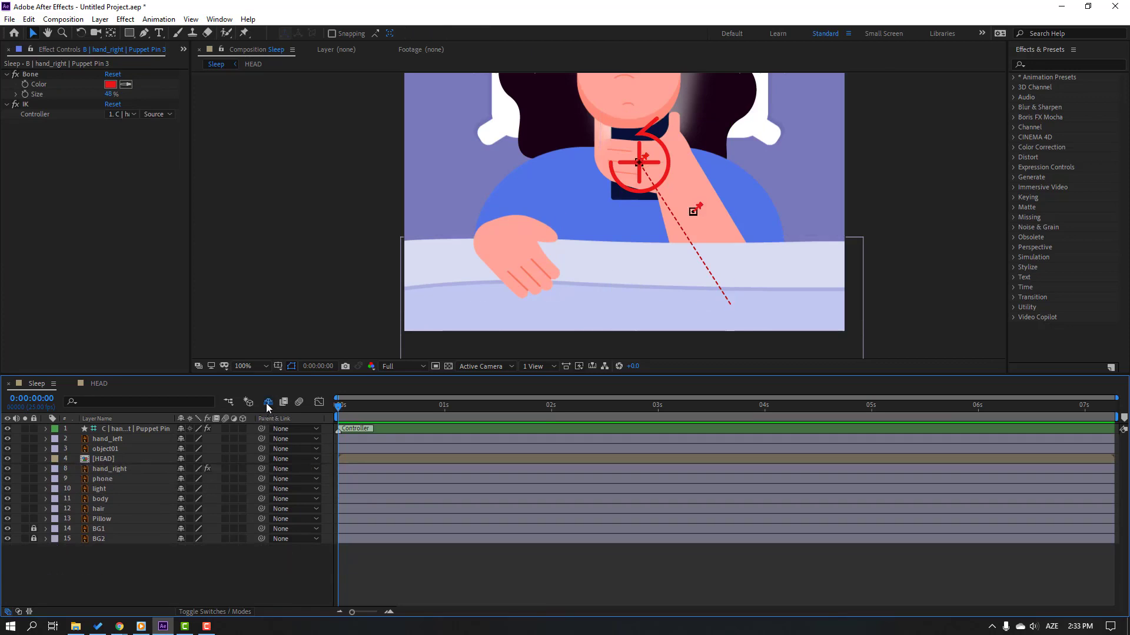
left_click(267, 404)
left_click(267, 403)
left_click(267, 403)
left_click(266, 403)
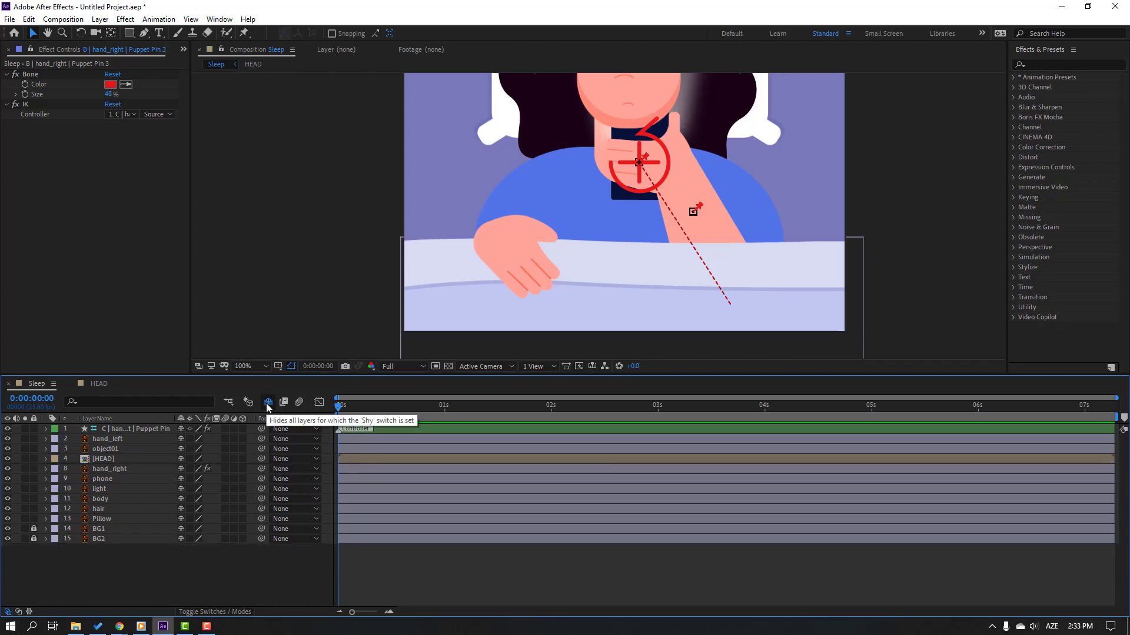
- Parent the phone layer to the hand_right controller and test-move the controller
left_click(263, 480)
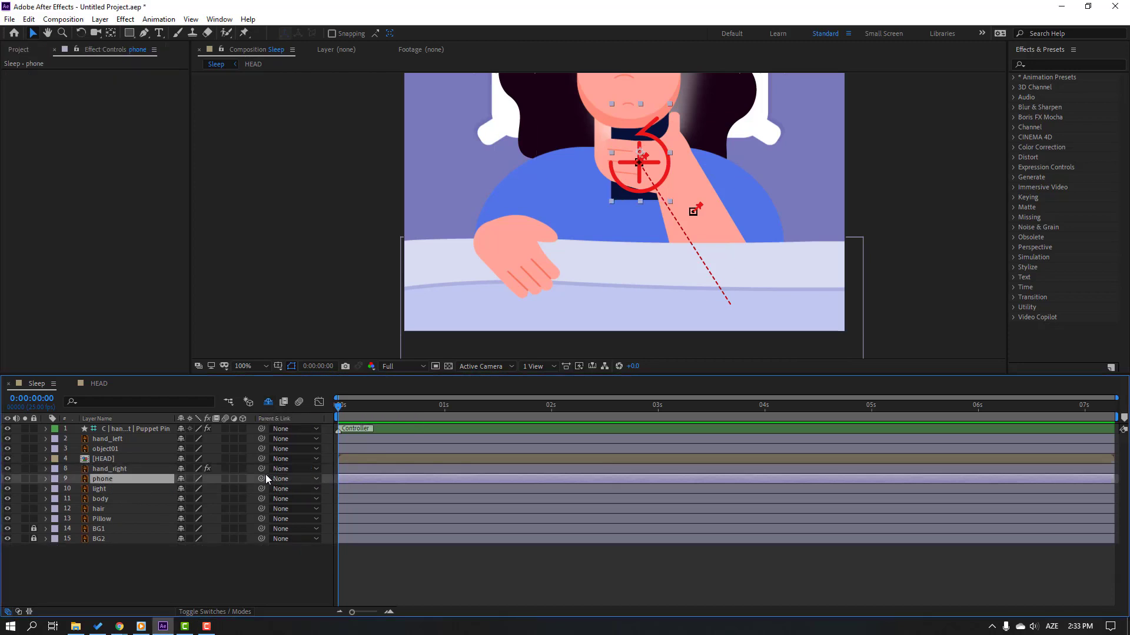
left_click_drag(263, 480, 133, 429)
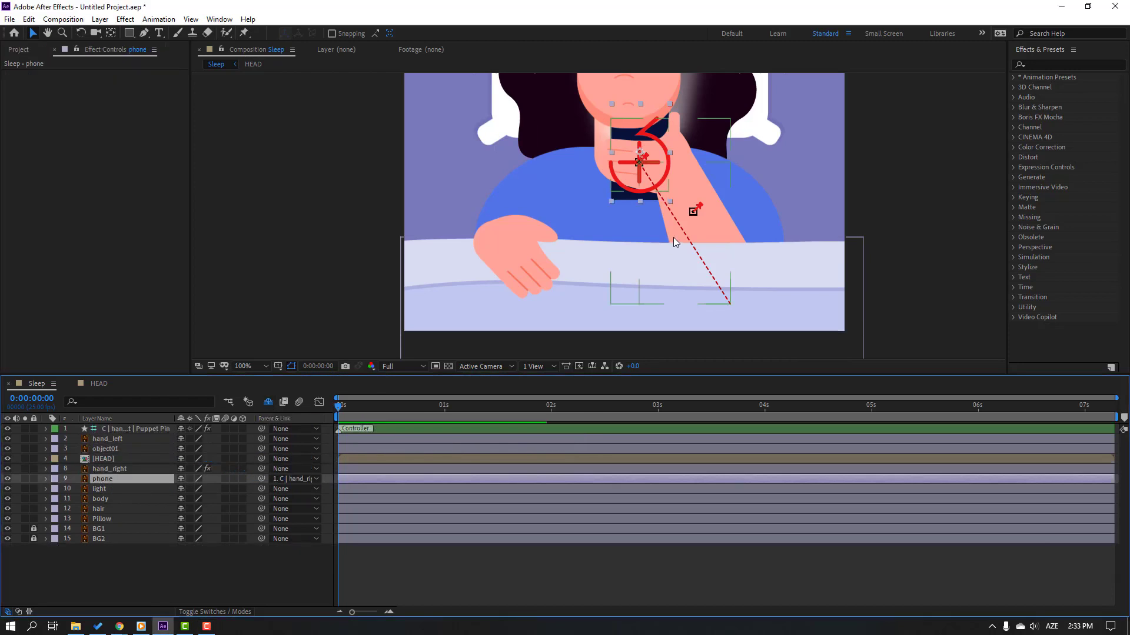
left_click_drag(492, 317, 442, 340)
left_click(590, 194)
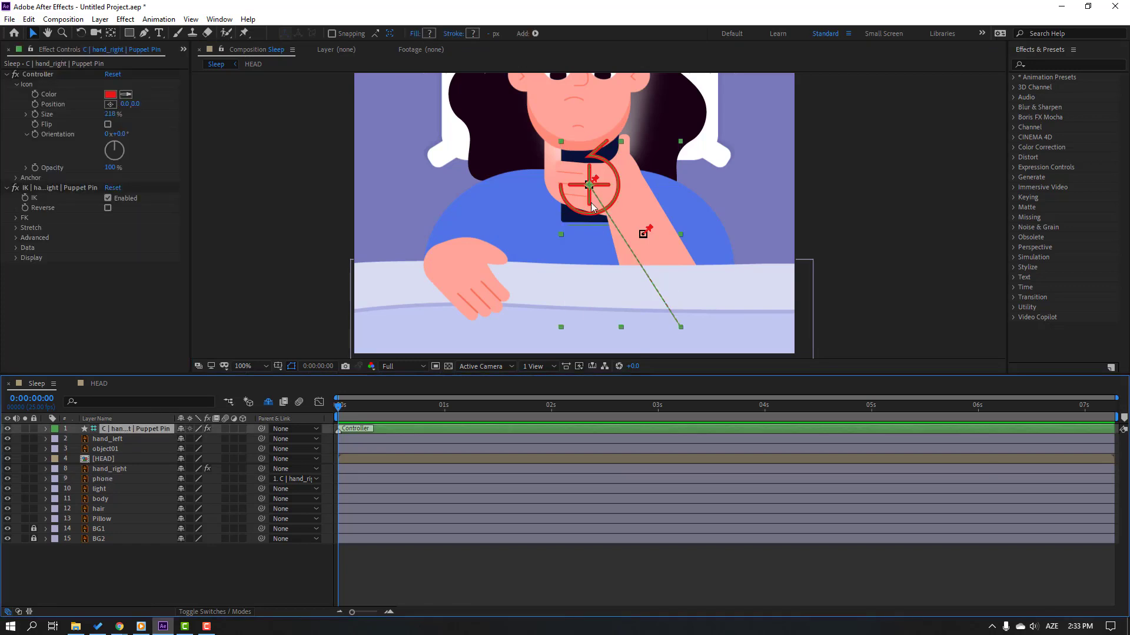
mouse_move(591, 203)
left_mouse_down()
mouse_move(571, 206)
mouse_move(610, 198)
mouse_move(601, 201)
left_mouse_up()
- Move the phone and light layers above HEAD in the layer stack, and hand_right above phone
left_click(104, 481)
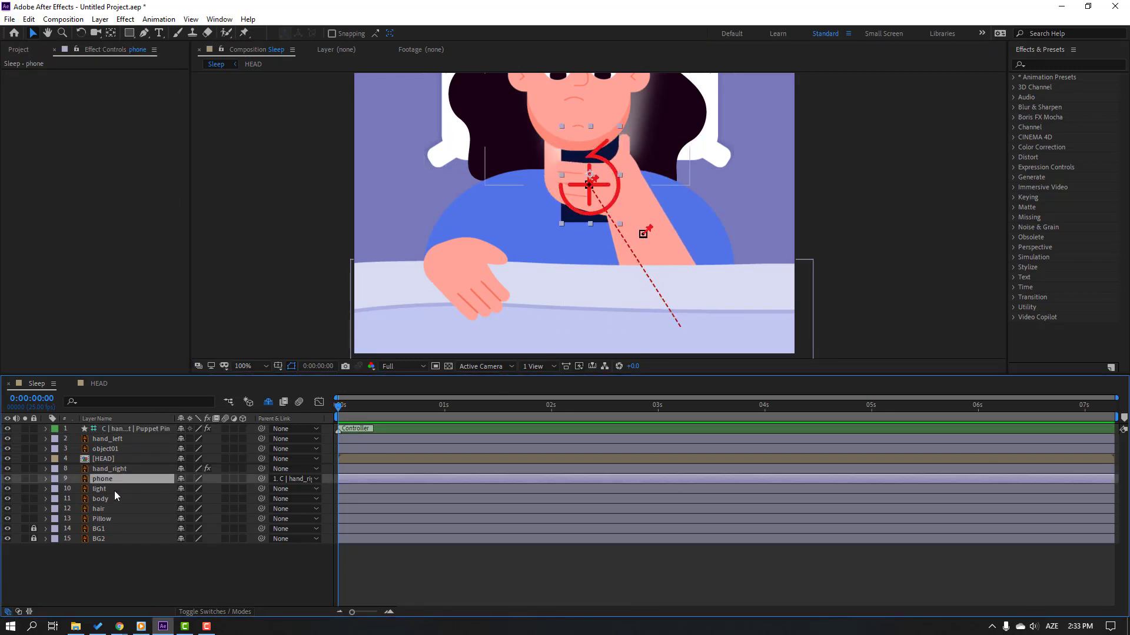
left_click(108, 489, "ctrl")
left_click_drag(106, 481, 126, 457)
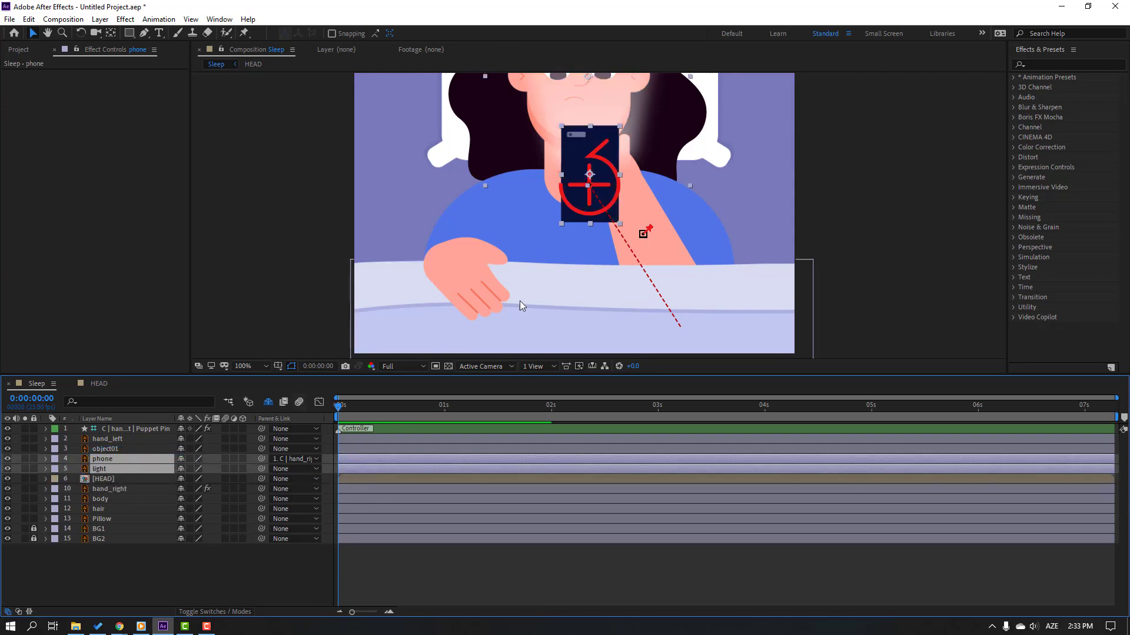
left_click(116, 492)
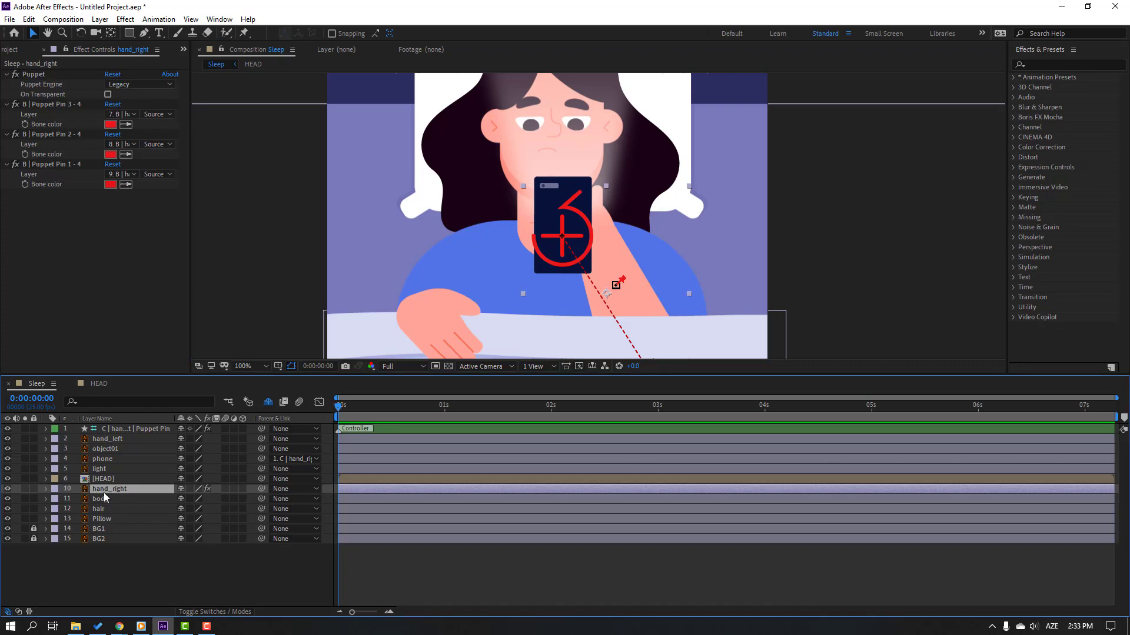
left_click_drag(104, 488, 115, 458)
left_click(94, 563)
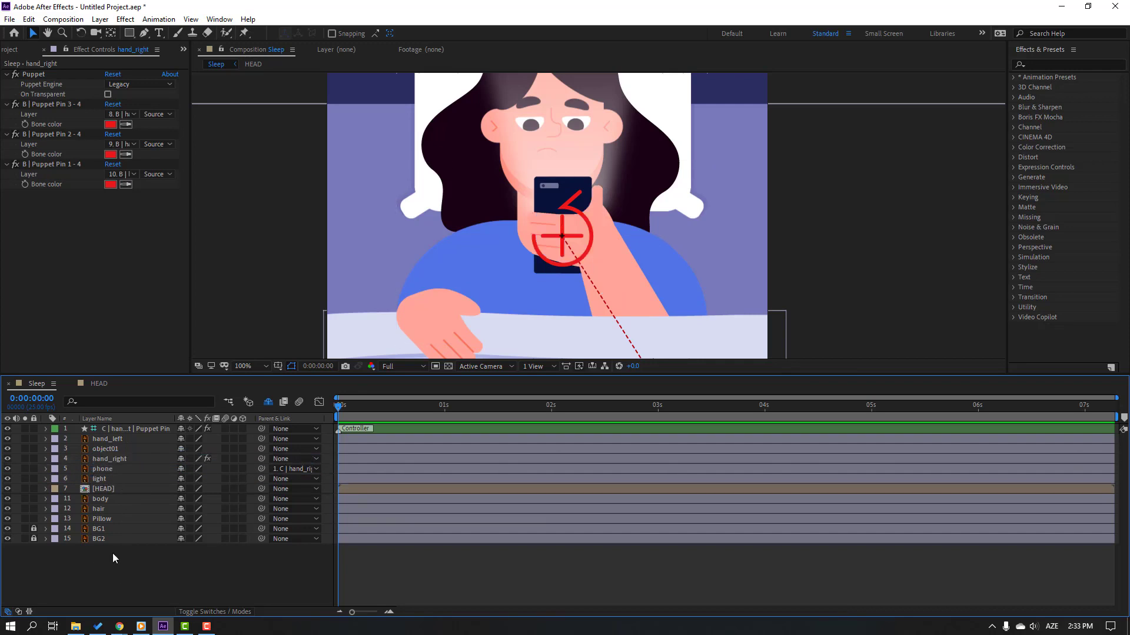
- Test-move the hand_right controller to check the hand and phone in the new layer order
left_click(126, 432)
mouse_move(580, 235)
left_mouse_down()
mouse_move(594, 235)
mouse_move(555, 249)
mouse_move(571, 246)
left_mouse_up()
left_click(149, 597)
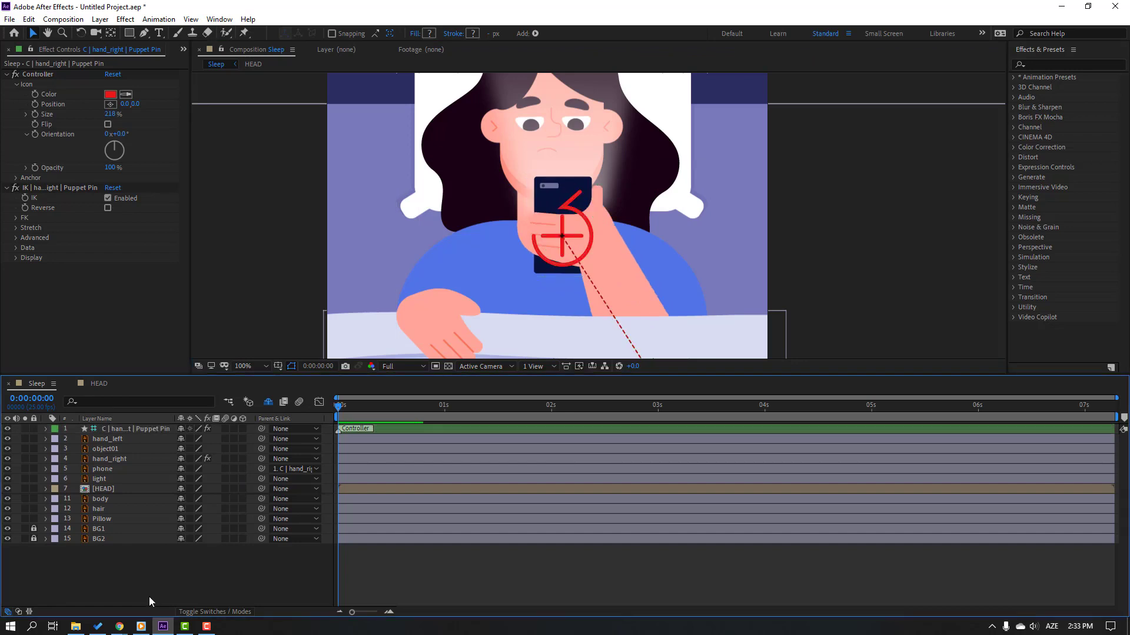
- Mark the hand_right and phone layers as shy to hide them from the timeline
left_click(112, 461)
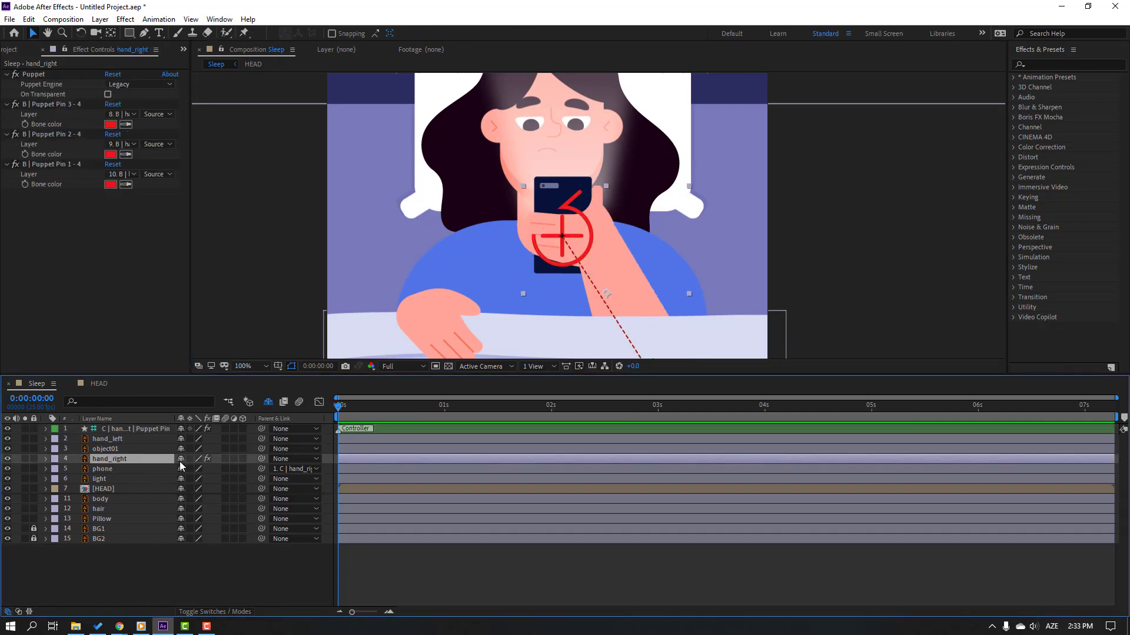
key("Delete")
left_click(107, 463)
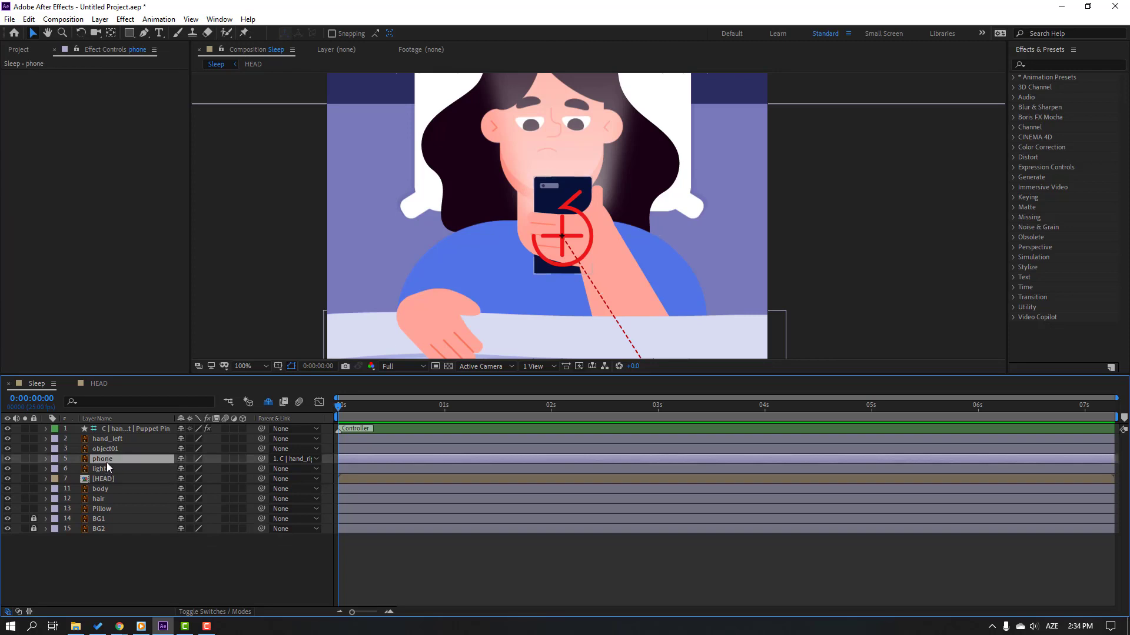
key("Delete")
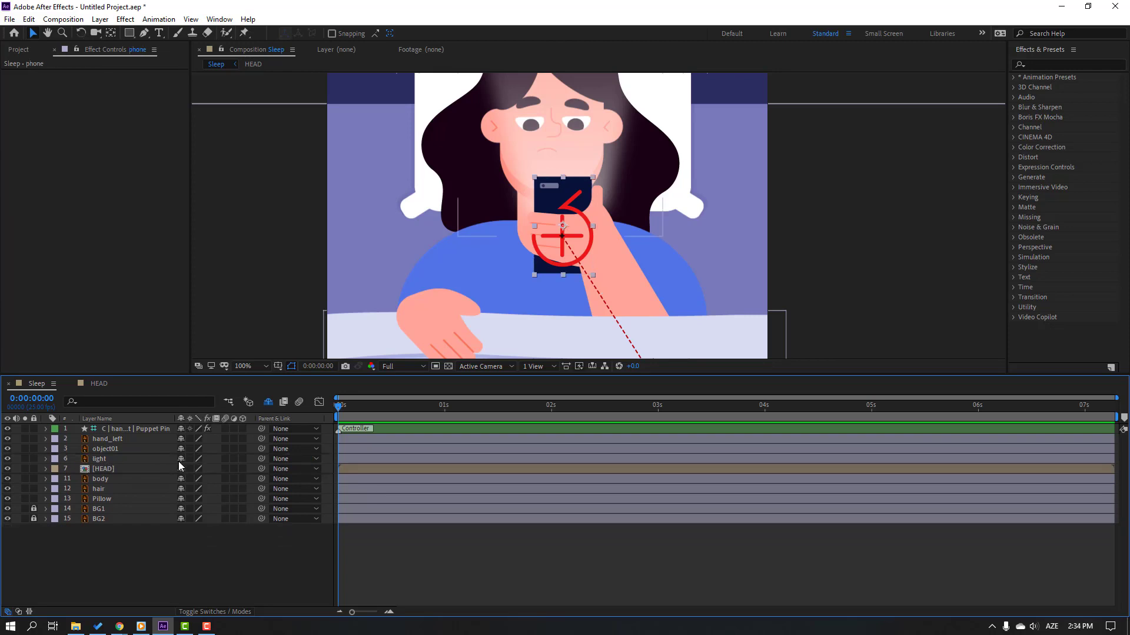
- Keyframe the light layer's Opacity from 0% at the start to 100% at frame 7, and return to the start
left_click(117, 459)
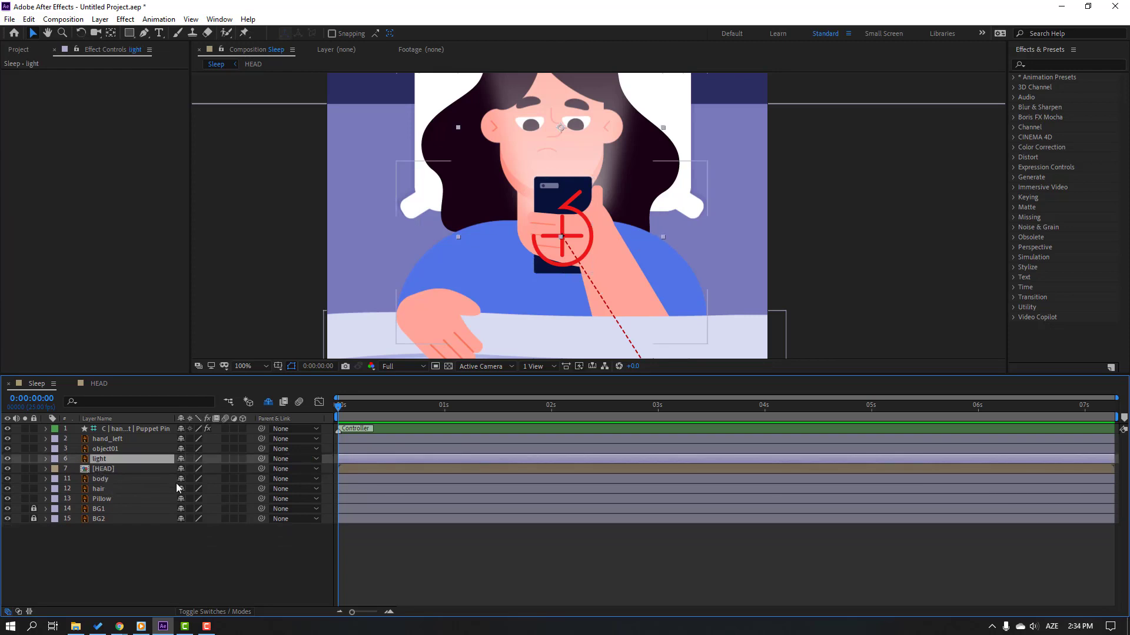
key("t")
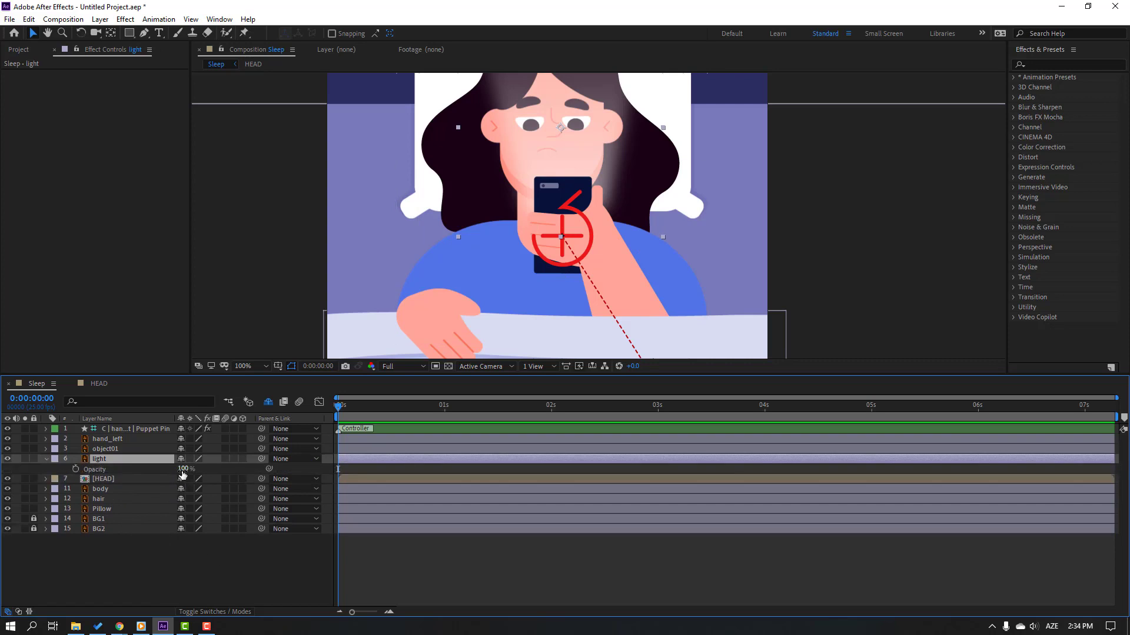
left_click(76, 469)
left_click(355, 406)
left_click_drag(361, 419, 368, 419)
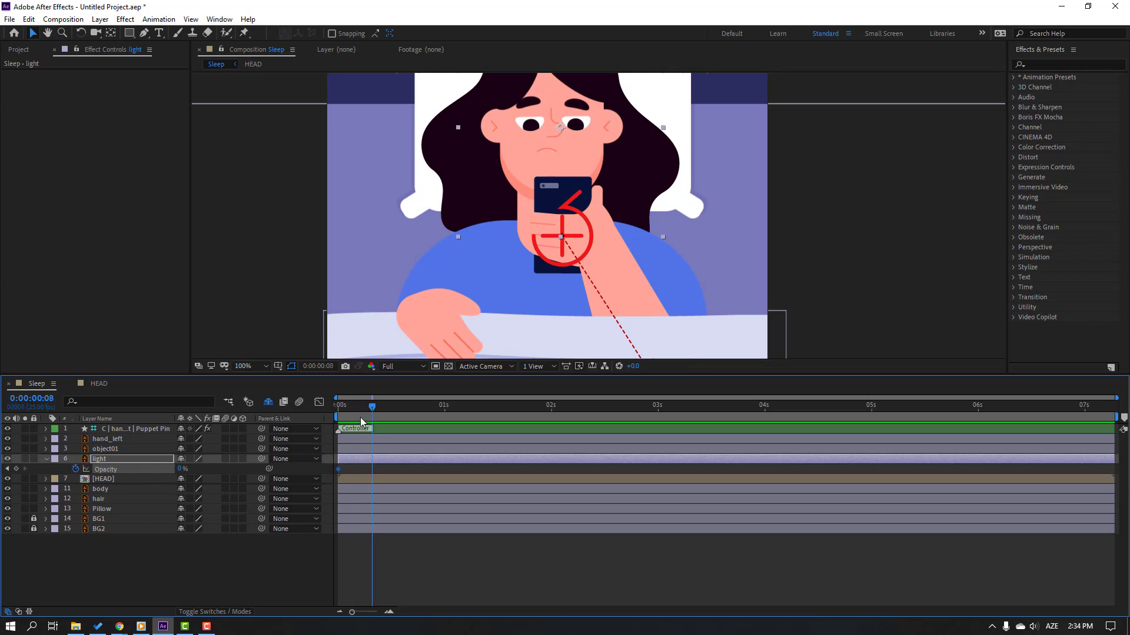
left_click(182, 468)
type("100")
key("Return")
key("Home")
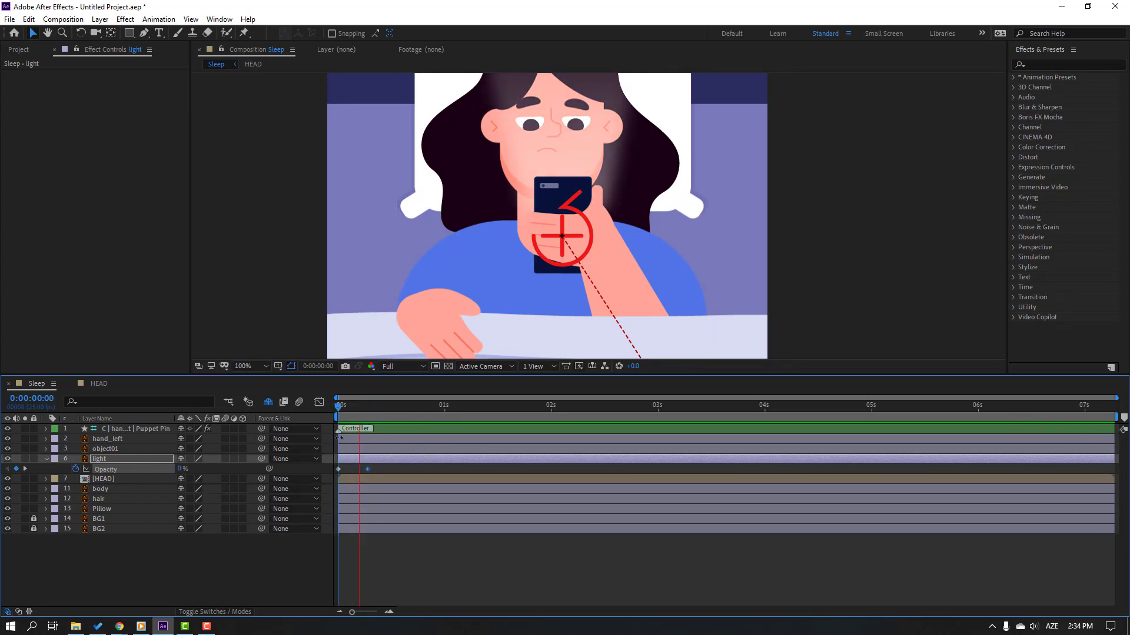
- Apply Easy Ease to both light Opacity keyframes and move the second one earlier, to about frame 5
left_click_drag(381, 469, 332, 475)
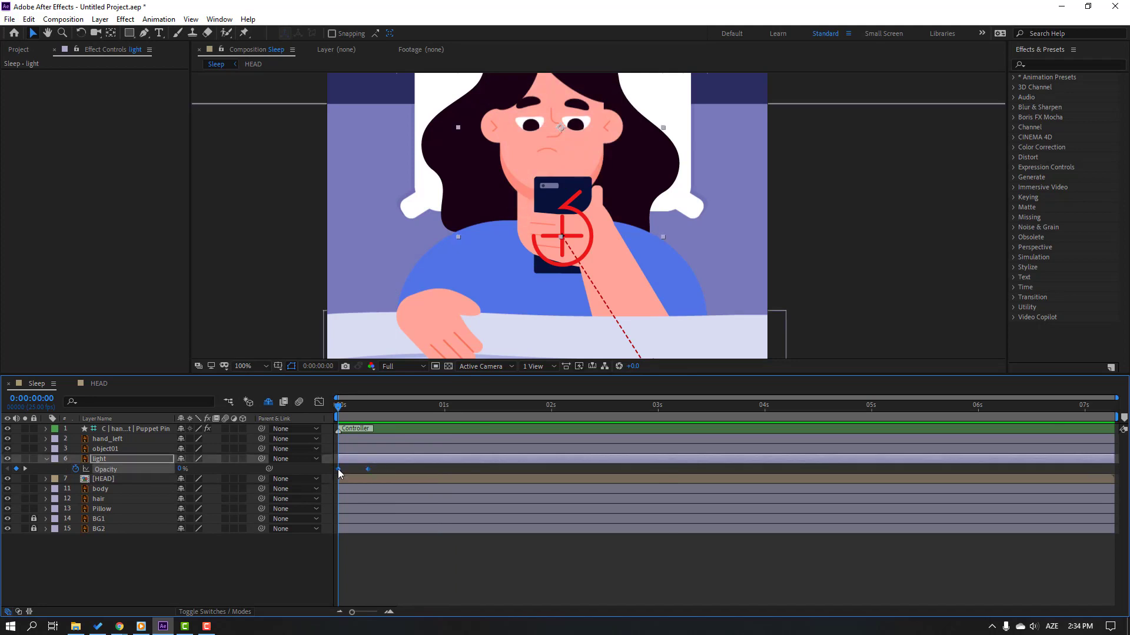
right_click(339, 471)
mouse_move(378, 459)
left_click(506, 500)
key("F2")
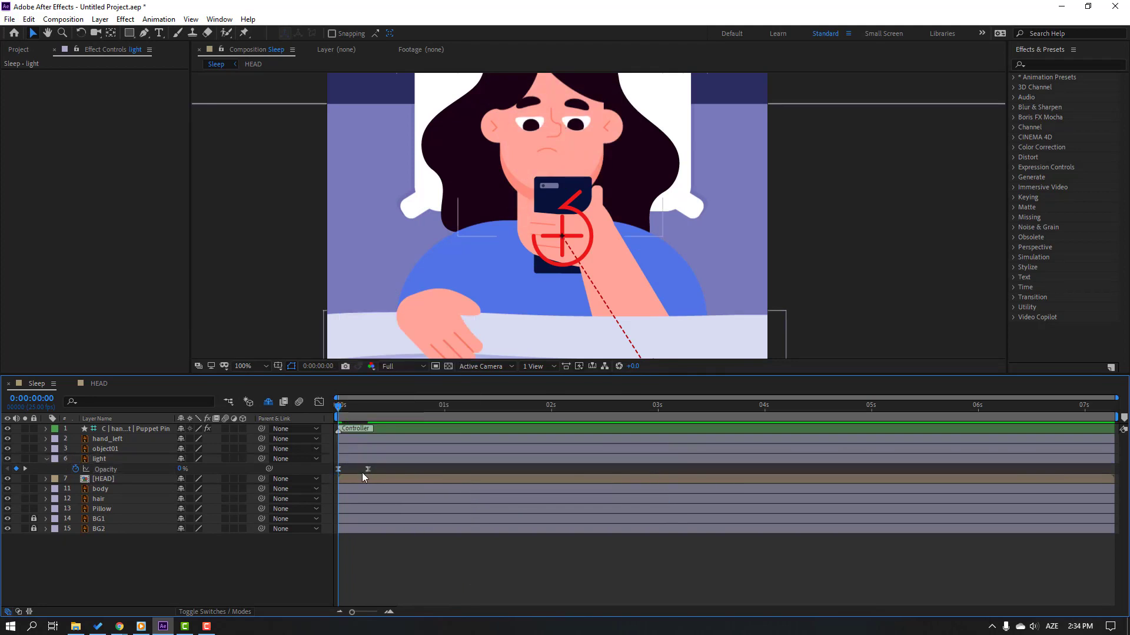
left_click_drag(368, 471, 360, 471)
left_click(376, 471)
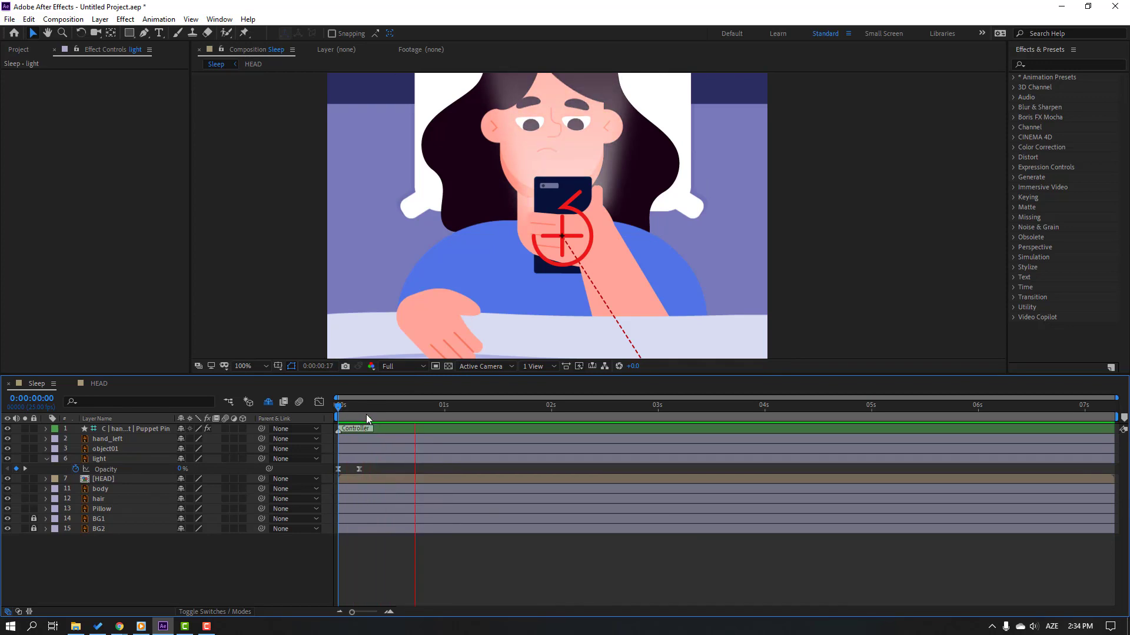
- Add flicker Opacity keyframes to the light layer at 0:00:00:17, 0:00:00:20 and about 0:00:01:02, setting the last to 77%
left_click_drag(366, 414, 381, 414)
left_click(410, 415)
left_click(16, 469)
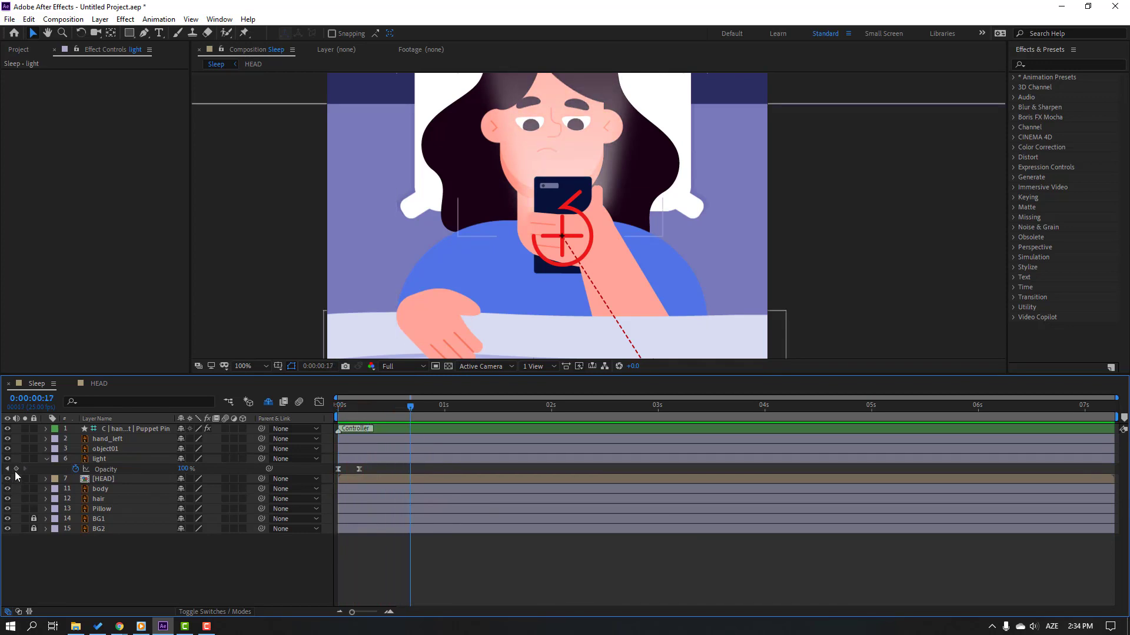
left_click(129, 459)
left_click_drag(419, 407, 423, 409)
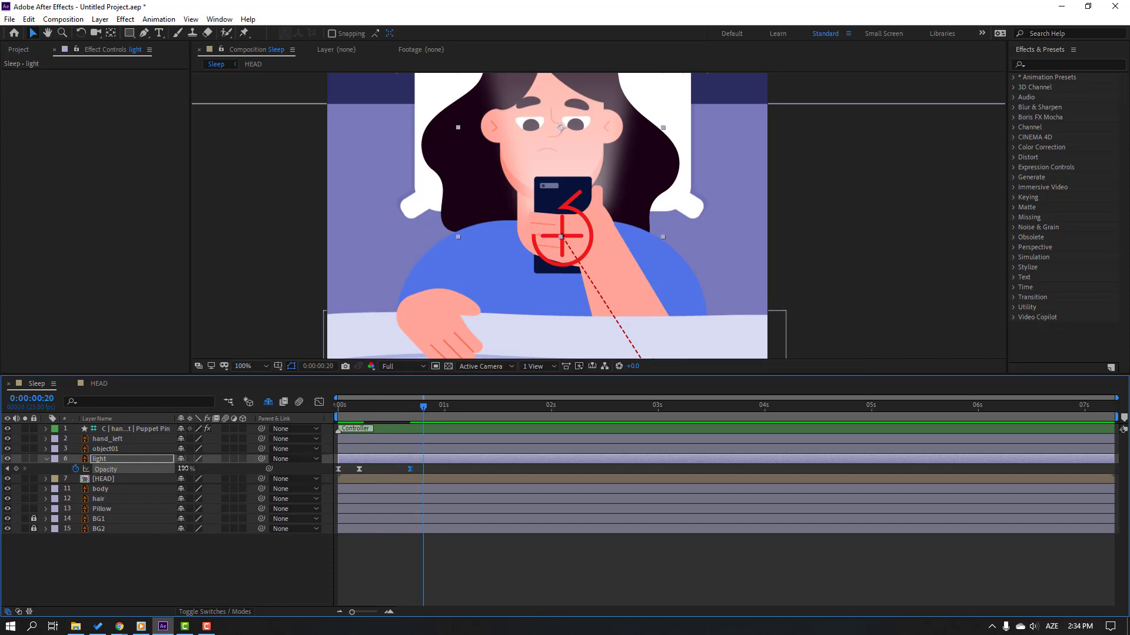
left_click_drag(183, 469, 174, 472)
key("space")
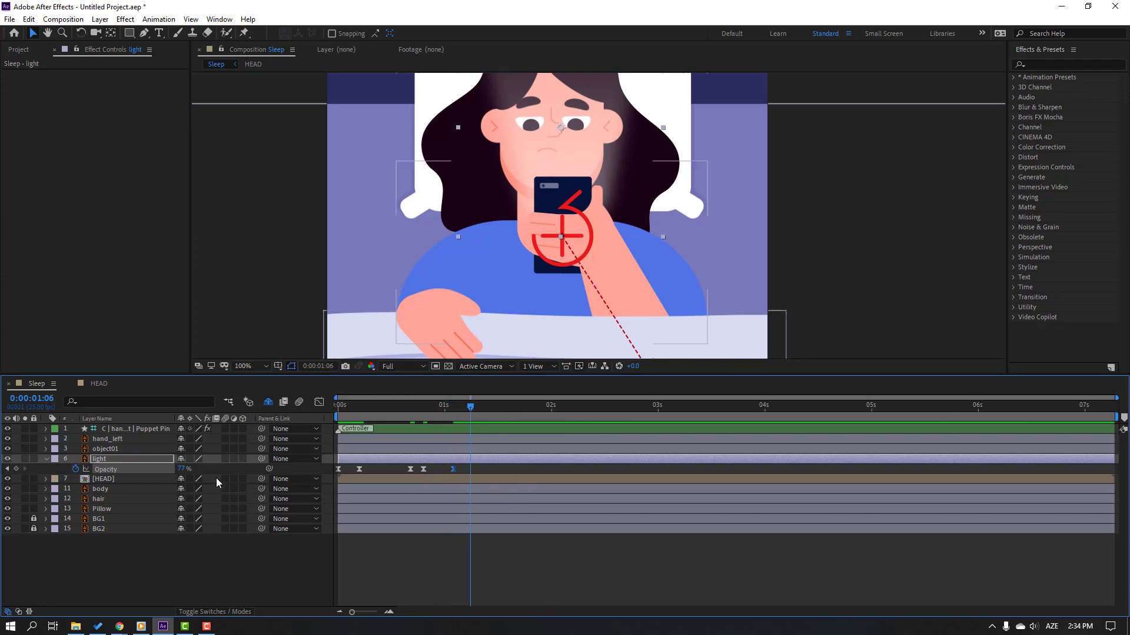
- Set the light layer's Opacity back to 100% at 0:00:01:06 and preview the flicker
left_click_drag(184, 469, 212, 470)
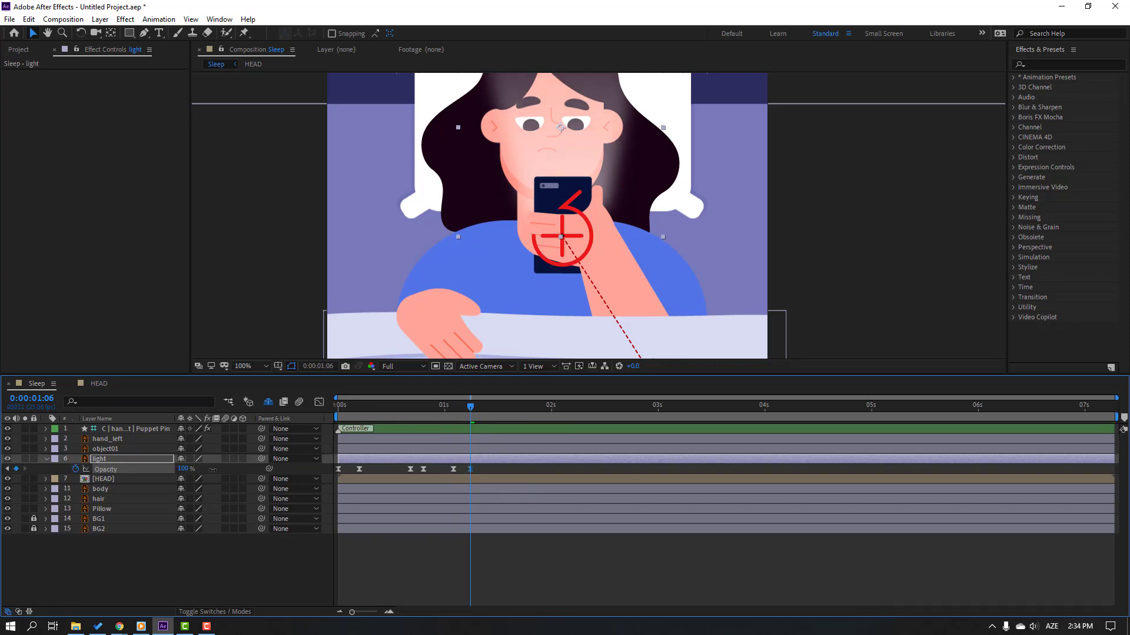
left_click(546, 577)
key("space")
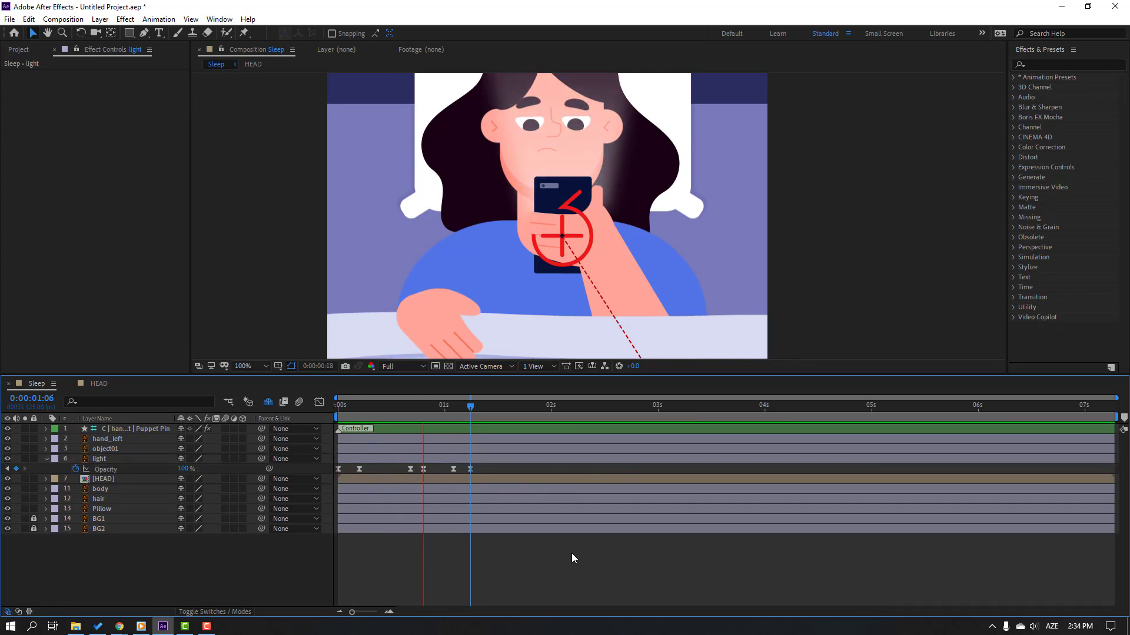
- Show the Position property of the hand_right Puppet Pin controller and move the playhead to 0:00:00:02
key("ctrl+a")
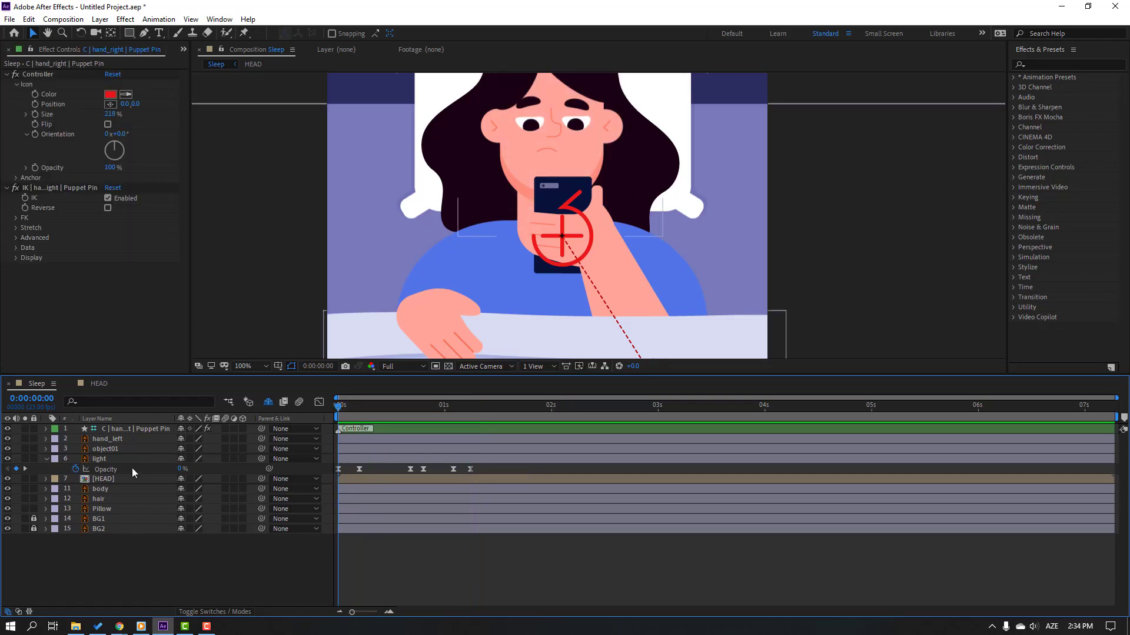
key("space")
left_click(129, 430)
key("p")
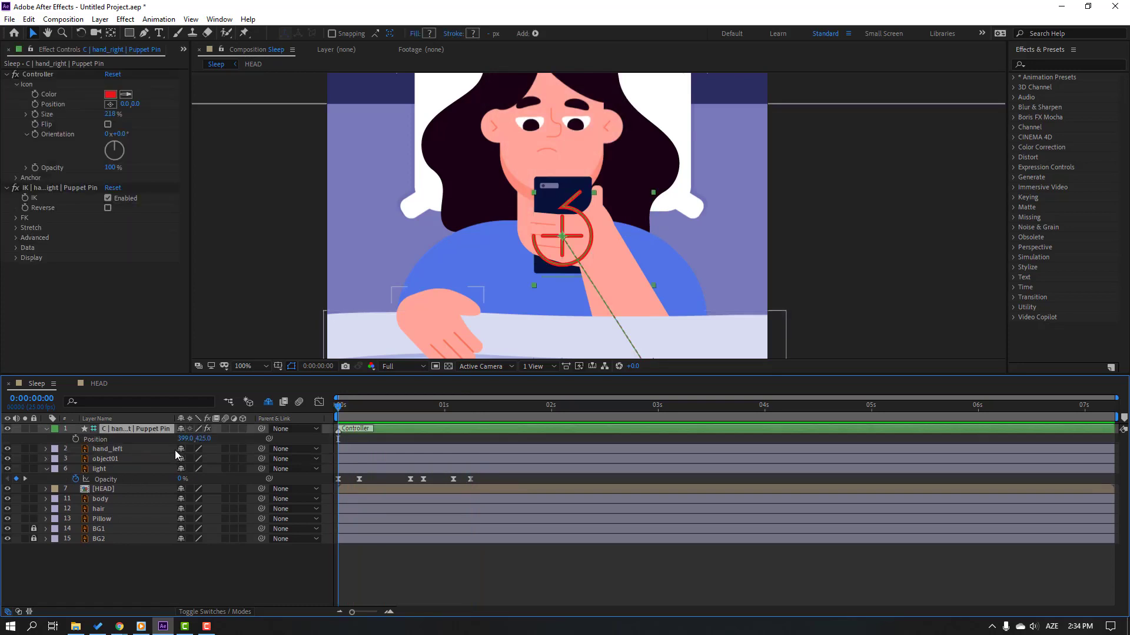
key("Page_Down")
key("Page_Down")
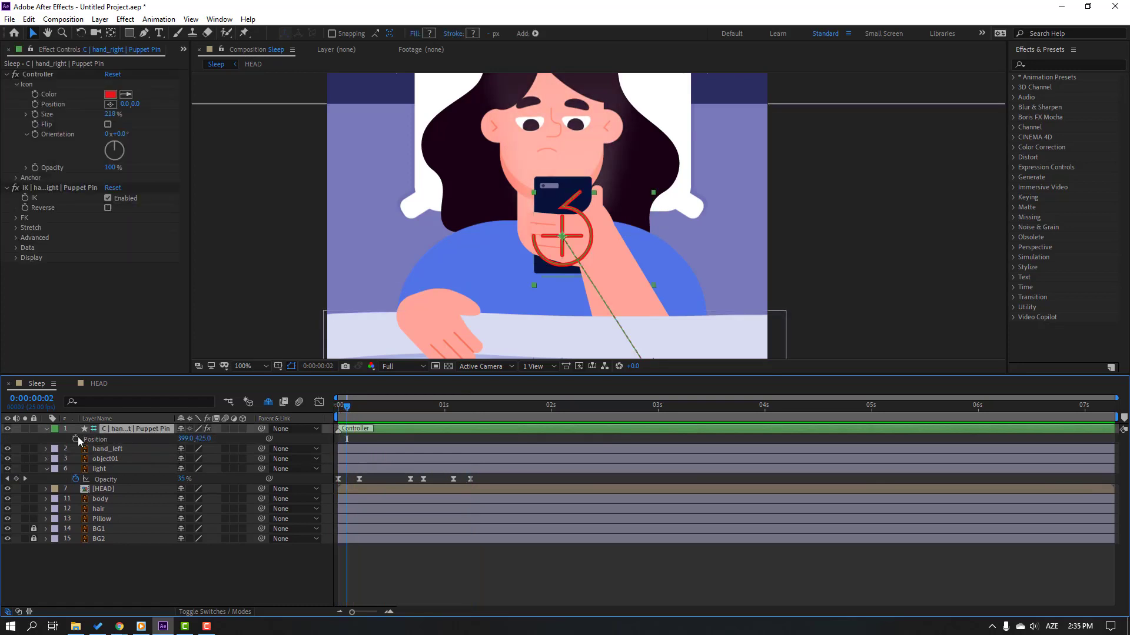
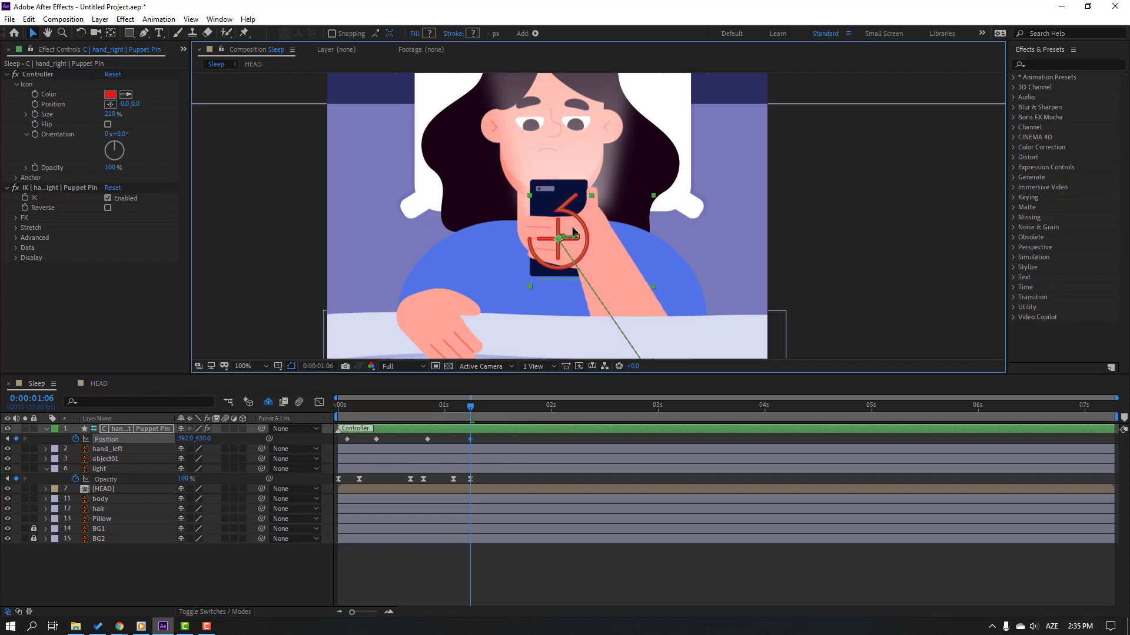
- Apply Easy Ease to all Position keyframes of the hand_right controller and preview the arm movement
left_click_drag(419, 412, 346, 440)
right_click(346, 441)
mouse_move(425, 588)
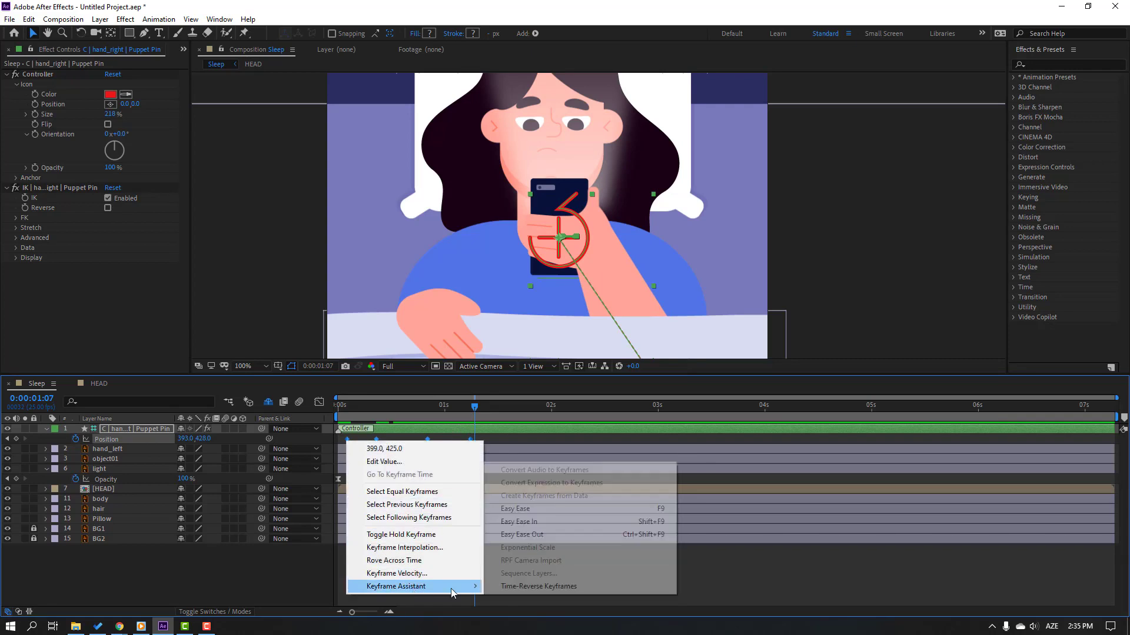
left_click(515, 509)
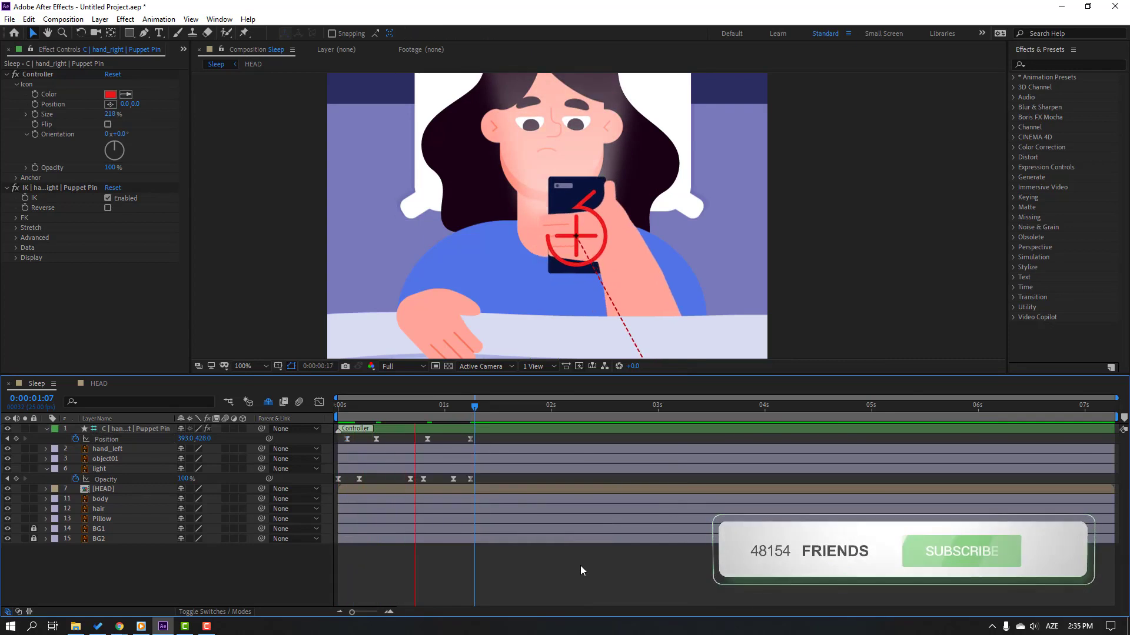
scroll(439, 285, "down", 2)
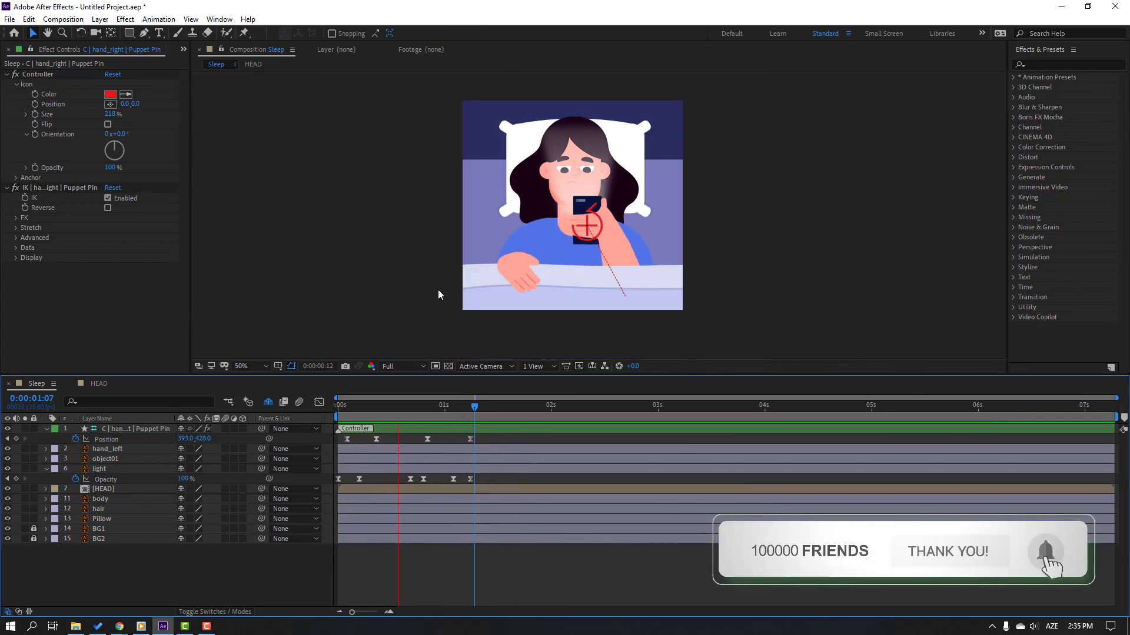
scroll(438, 289, "up", 2)
- Add a holding Position keyframe to the hand controller at 0:00:01:22 and set its Position to 393, 443 at 0:00:02:07
left_click(466, 411)
left_click(530, 409)
left_click(16, 439)
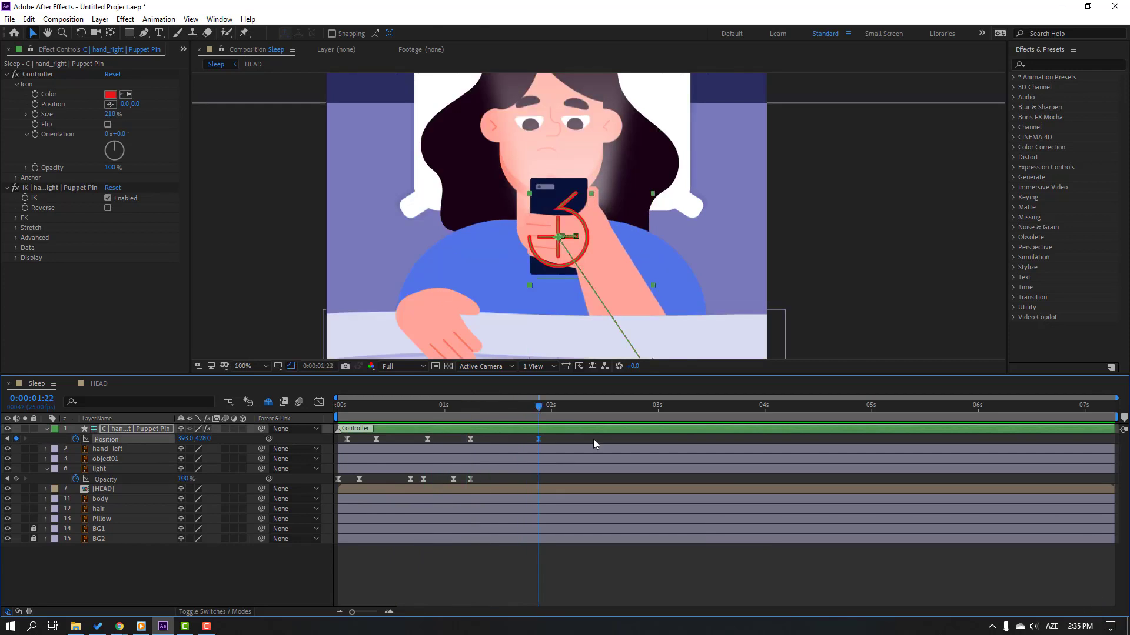
key("shift+Page_Down")
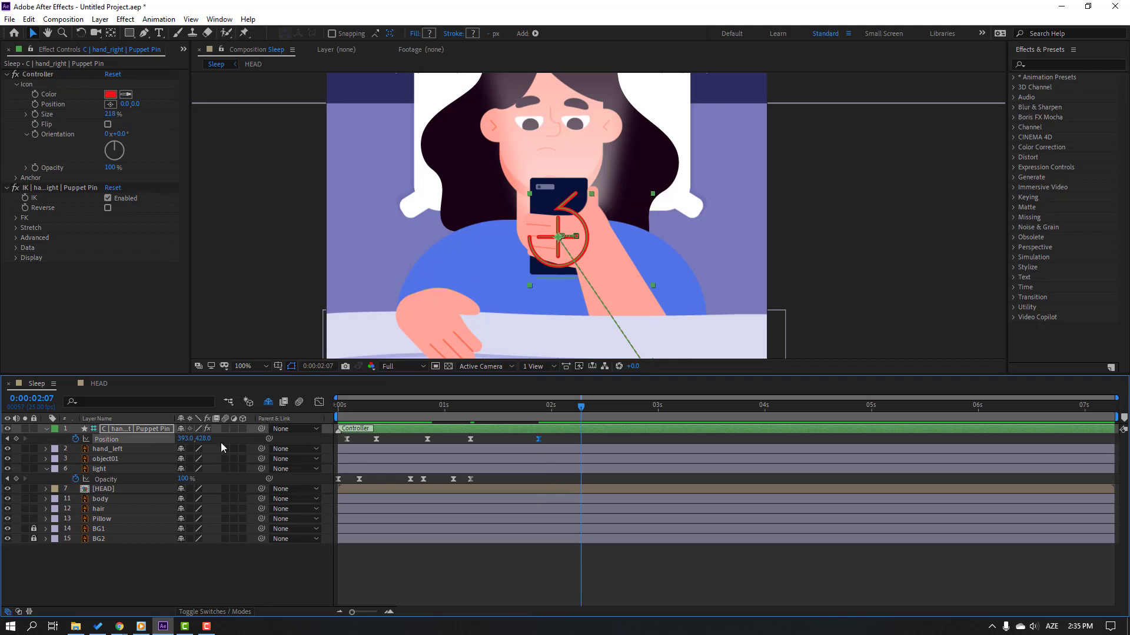
left_click_drag(201, 443, 212, 439)
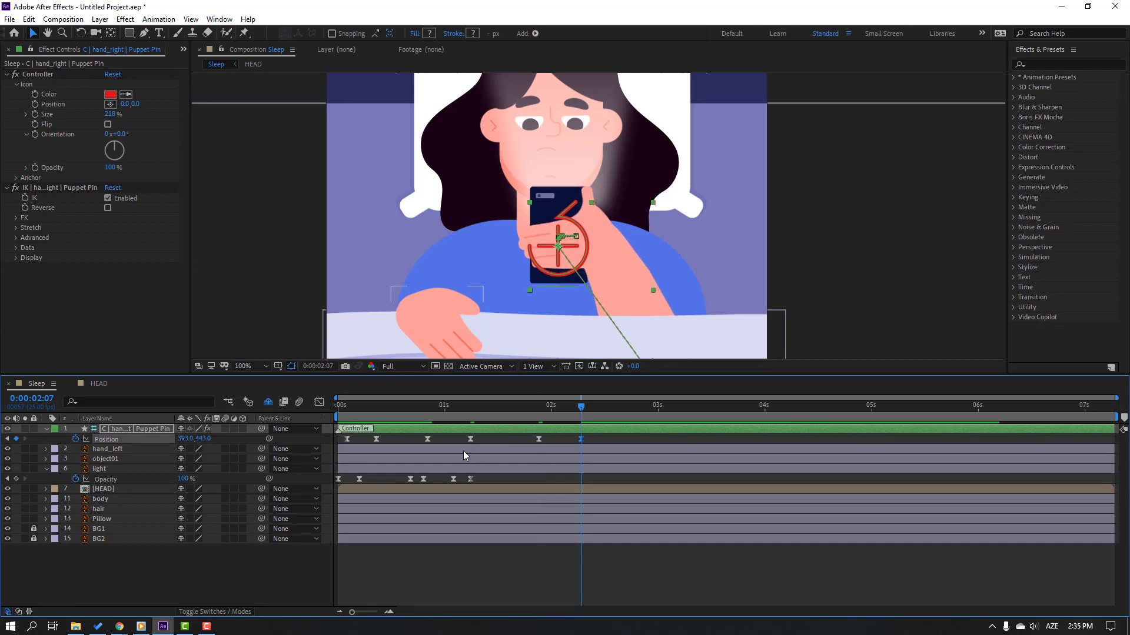
- Keyframe the hand controller's Rotation at 0:00:01:22 and rotate it to -9° at 0:00:02:07
key("shift+r")
left_click_drag(542, 411, 581, 414)
left_click(75, 449)
left_click_drag(193, 448, 192, 448)
left_click_drag(539, 410, 590, 409)
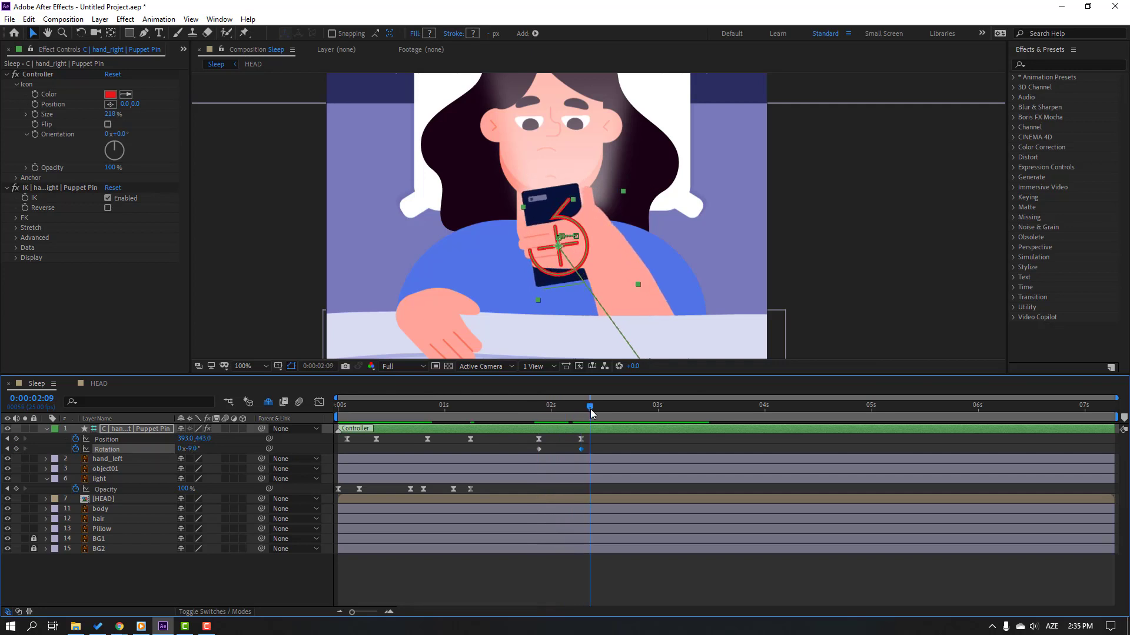
- Apply Easy Ease to both Rotation keyframes of the hand controller and preview the motion
right_click(539, 450)
mouse_move(588, 594)
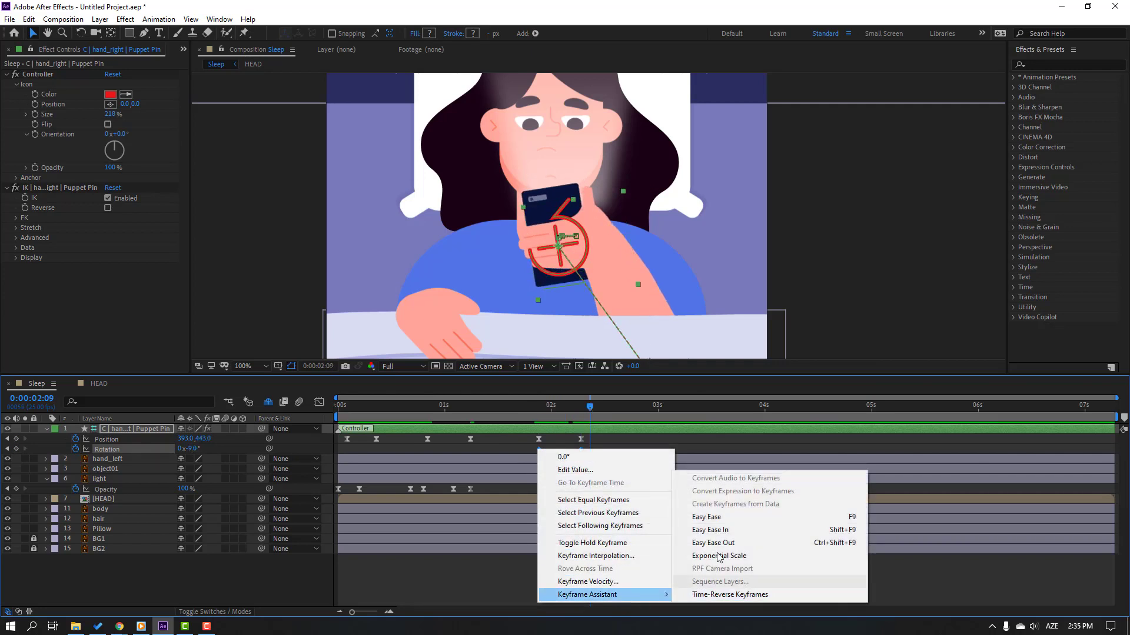
left_click(709, 517)
key("space")
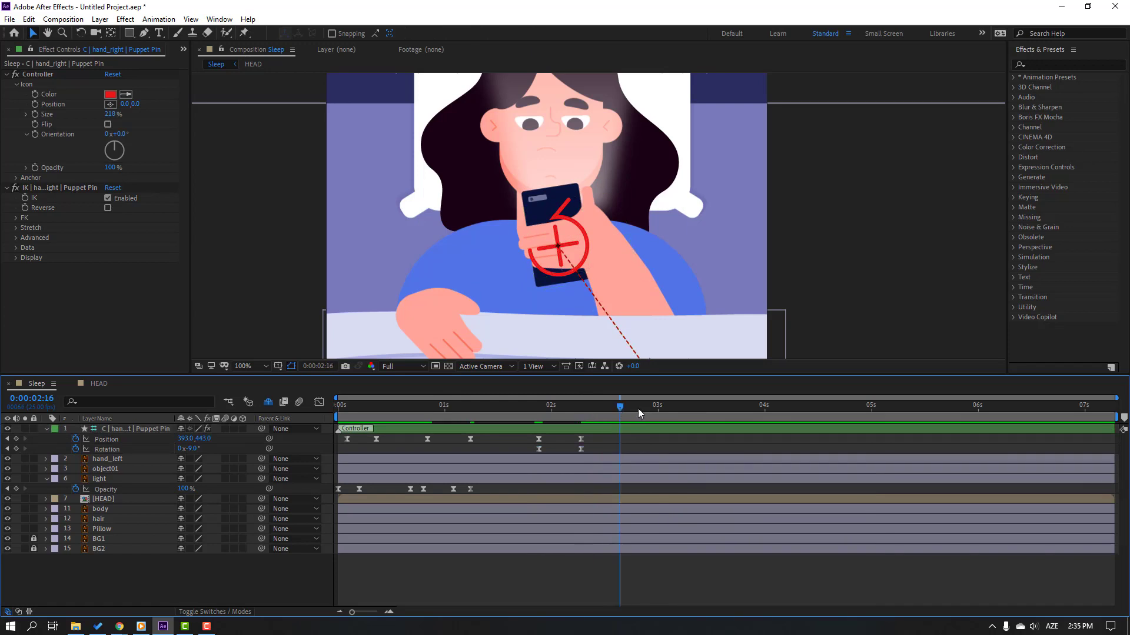
- Hold the hand controller's Position and Rotation at 0:00:03:00, then set them to 393, 429 and 0° at about 0:00:03:09
left_click(16, 439)
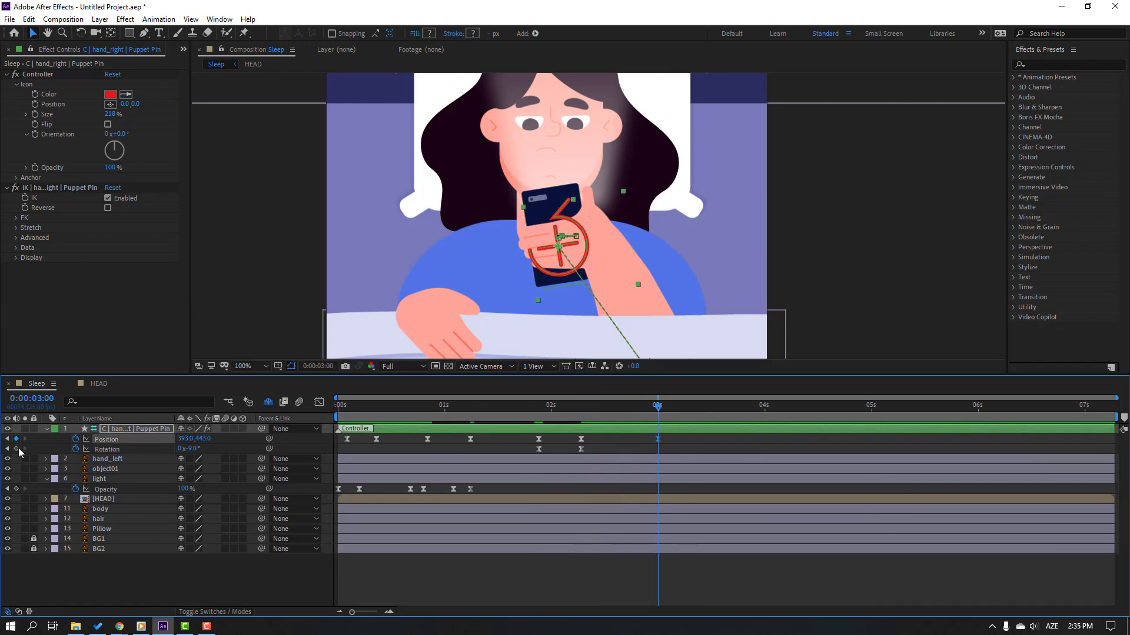
left_click(16, 449)
left_click_drag(665, 410, 699, 415)
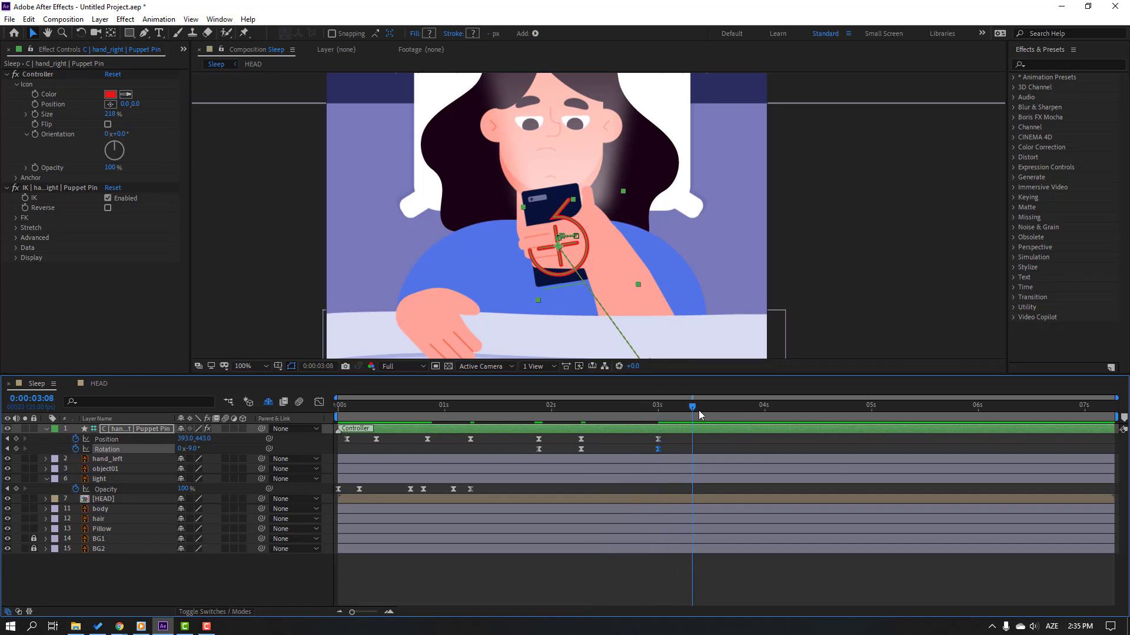
left_click_drag(205, 443, 202, 450)
- Hold the hand controller's pose at about 0:00:03:22, then set Position to 379, 429 and Rotation to 13° at 0:00:04:08
left_click_drag(680, 416, 752, 413)
left_click(16, 439)
left_click(16, 449)
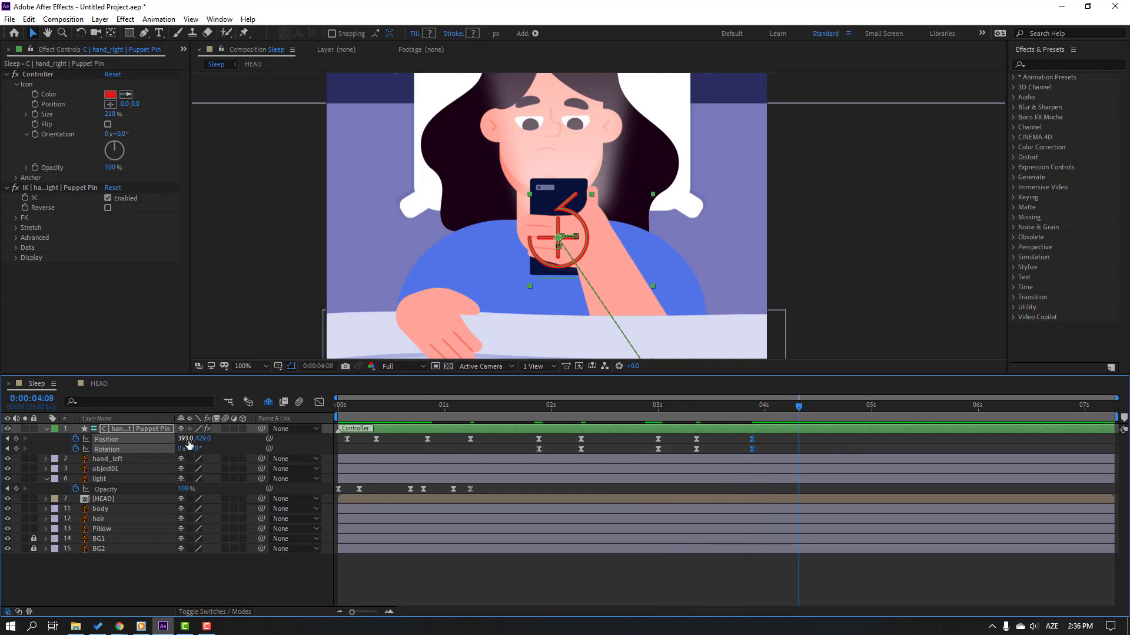
left_click_drag(184, 439, 203, 449)
left_click(843, 461)
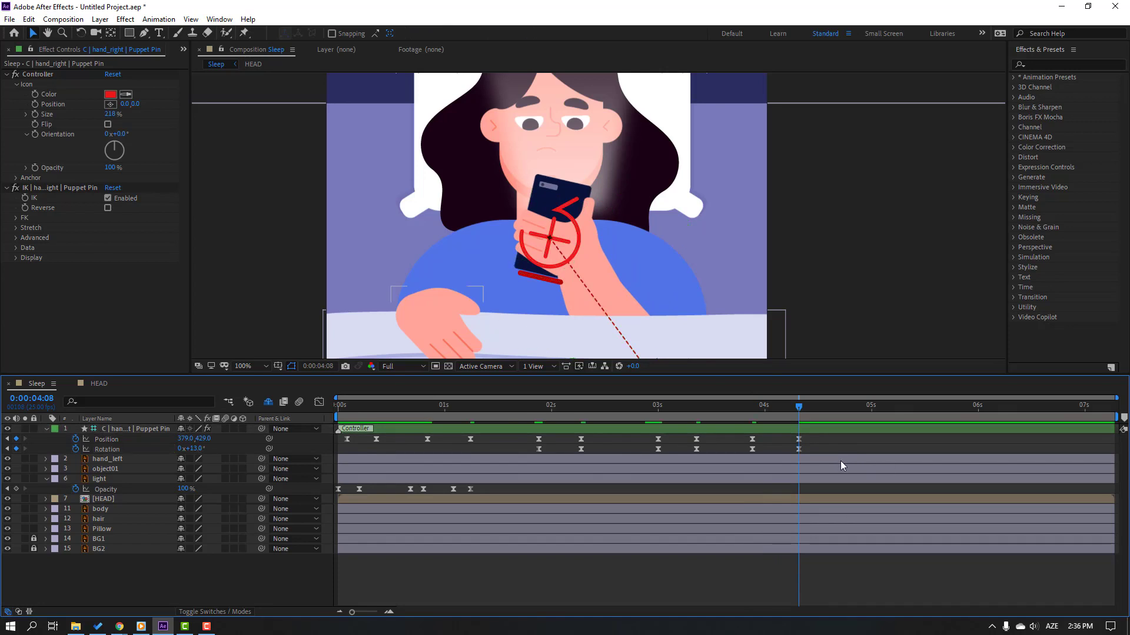
- Hold the hand controller's pose at 0:00:04:20, set Position to 396, 441 and Rotation to -10° at 0:00:05:07, and review the motion
left_click_drag(807, 411, 851, 409)
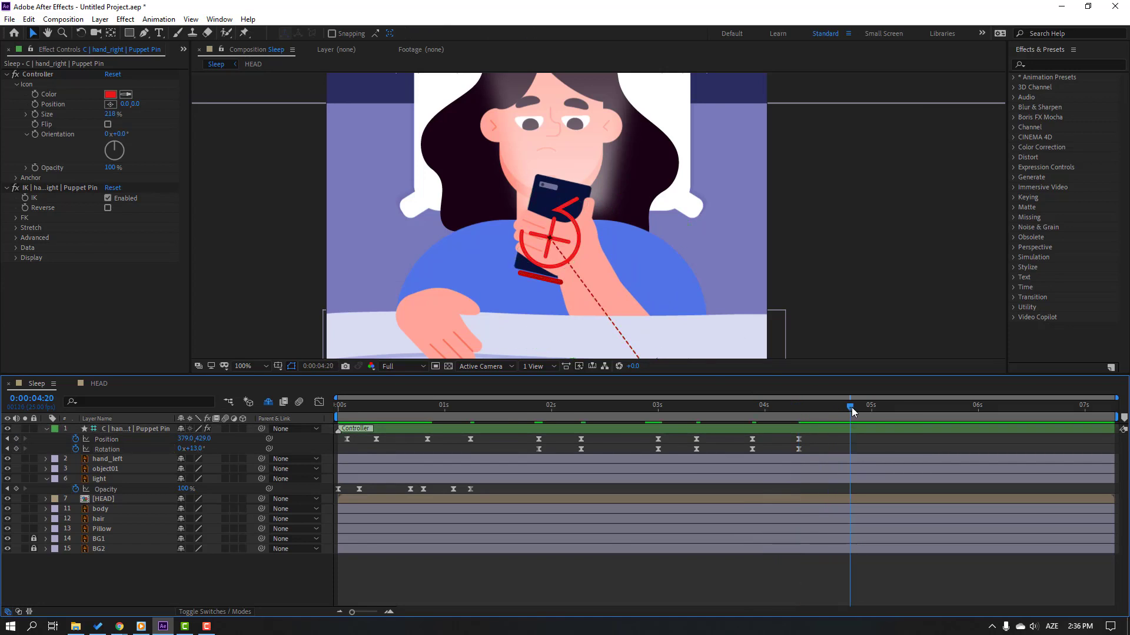
left_click(16, 439)
left_click(16, 449)
key("Page_Down")
key("Page_Down")
key("Page_Down")
key("Page_Down")
key("Page_Down")
key("Page_Down")
key("Page_Down")
key("Page_Down")
key("Page_Down")
key("Page_Down")
key("Page_Down")
key("Page_Down")
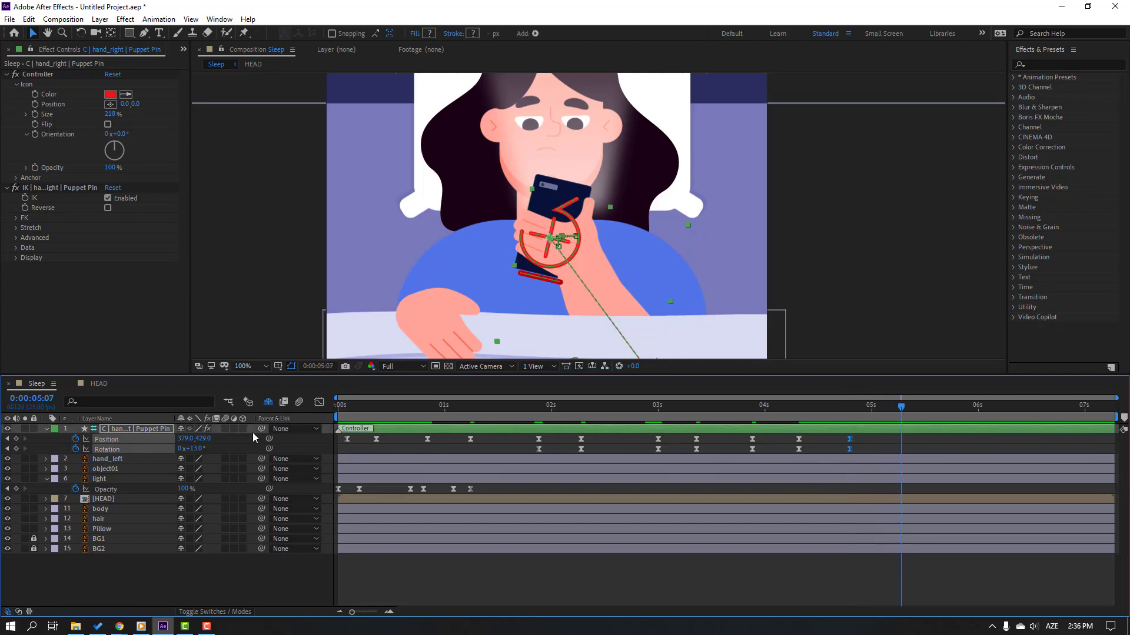
mouse_move(197, 449)
left_mouse_down()
mouse_move(182, 439)
mouse_move(196, 439)
mouse_move(182, 449)
left_mouse_up()
left_click_drag(758, 408, 470, 408)
left_click(597, 440)
key("comma")
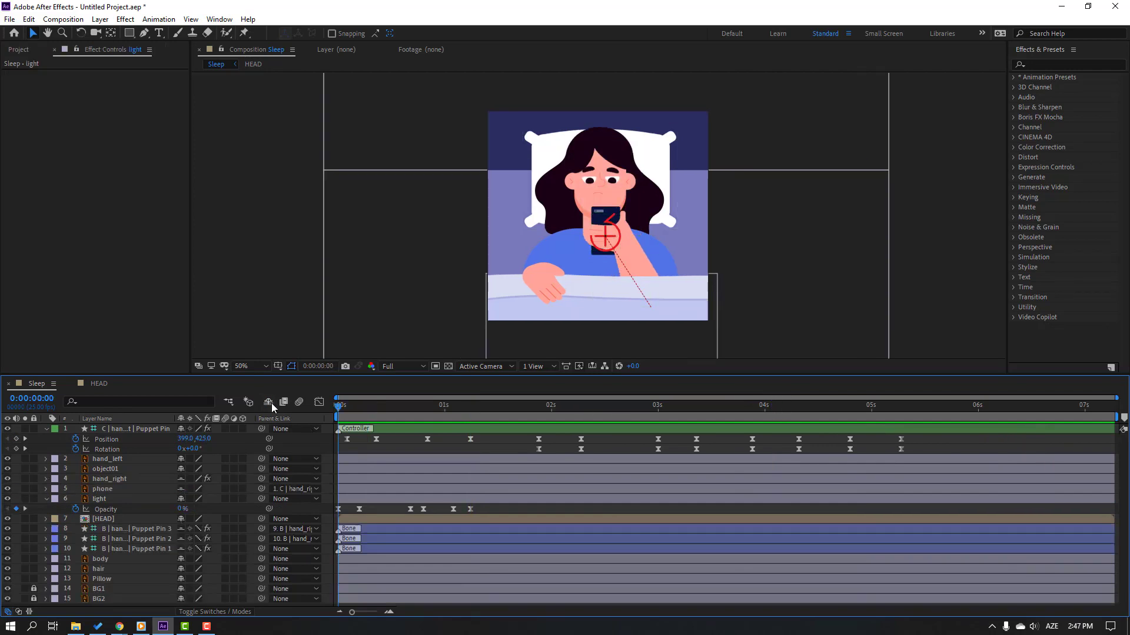
- Unhide the shy layers, parent the light layer to the phone, hide them again and scrub to check the light
left_click(268, 402)
left_click(94, 499)
left_click_drag(168, 503, 118, 491)
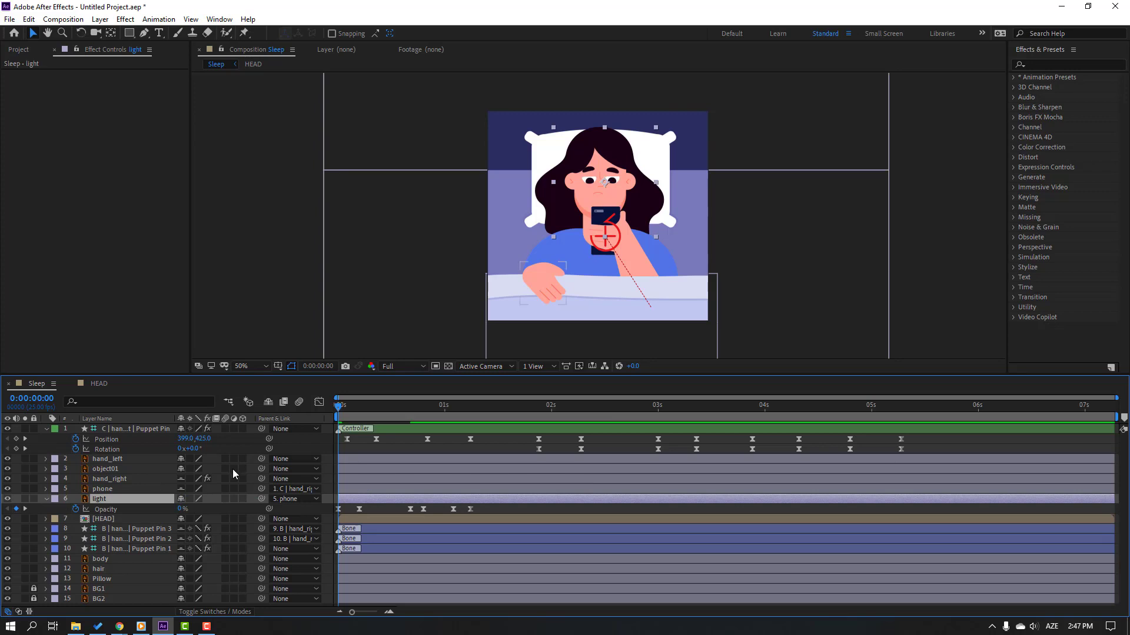
left_click(269, 402)
left_click_drag(345, 412, 607, 403)
left_click_drag(679, 400, 563, 408)
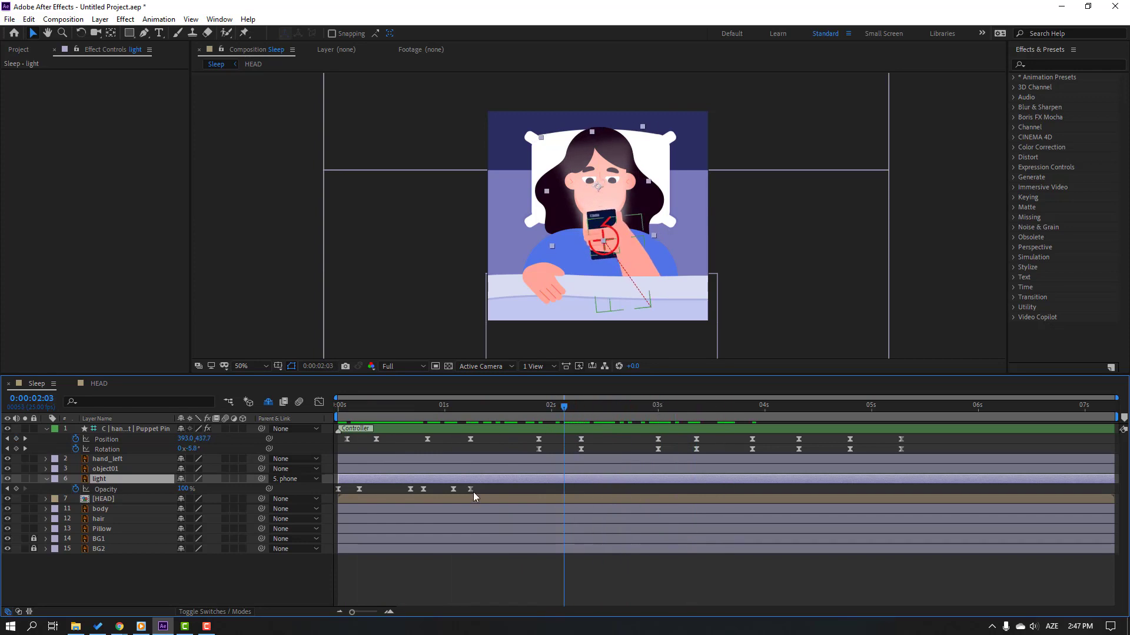
- Copy all the light's Opacity flicker keyframes and paste them at 0:00:01:19, about 0:00:03:13 and about 0:00:05:05
left_click_drag(493, 492, 326, 495)
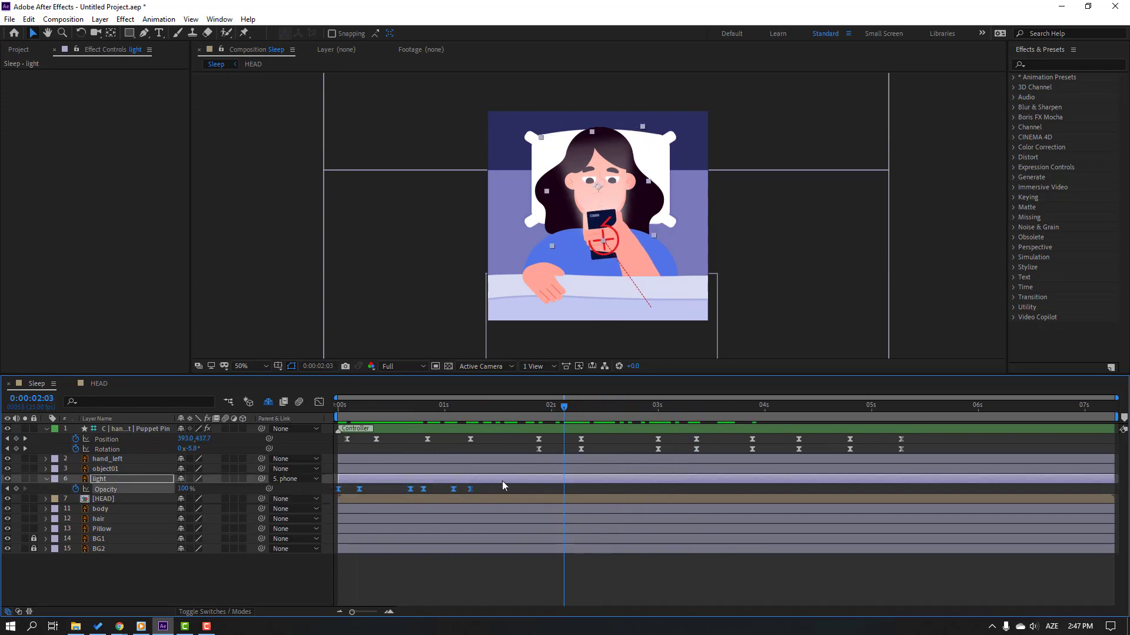
left_click_drag(514, 404, 525, 408)
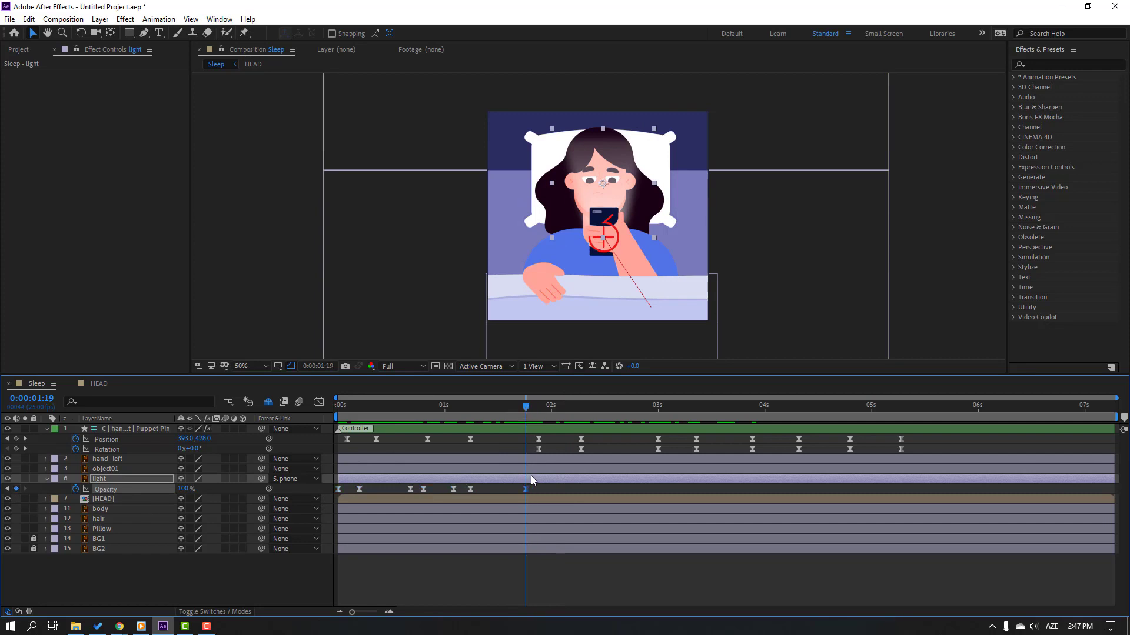
key("ctrl+v")
left_click_drag(525, 408, 711, 410)
key("ctrl+v")
left_click_drag(837, 408, 893, 408)
key("ctrl+v")
- End the work area at 0:00:05:18 and preview the arm and light animation
left_click_drag(974, 413, 947, 413)
key("n")
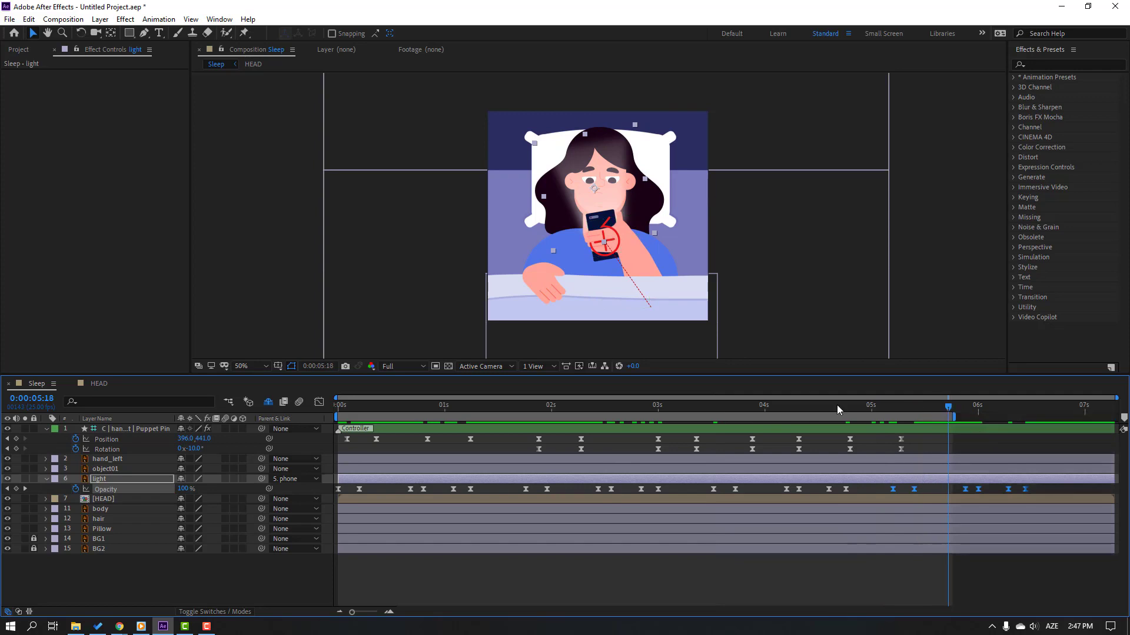
key("space")
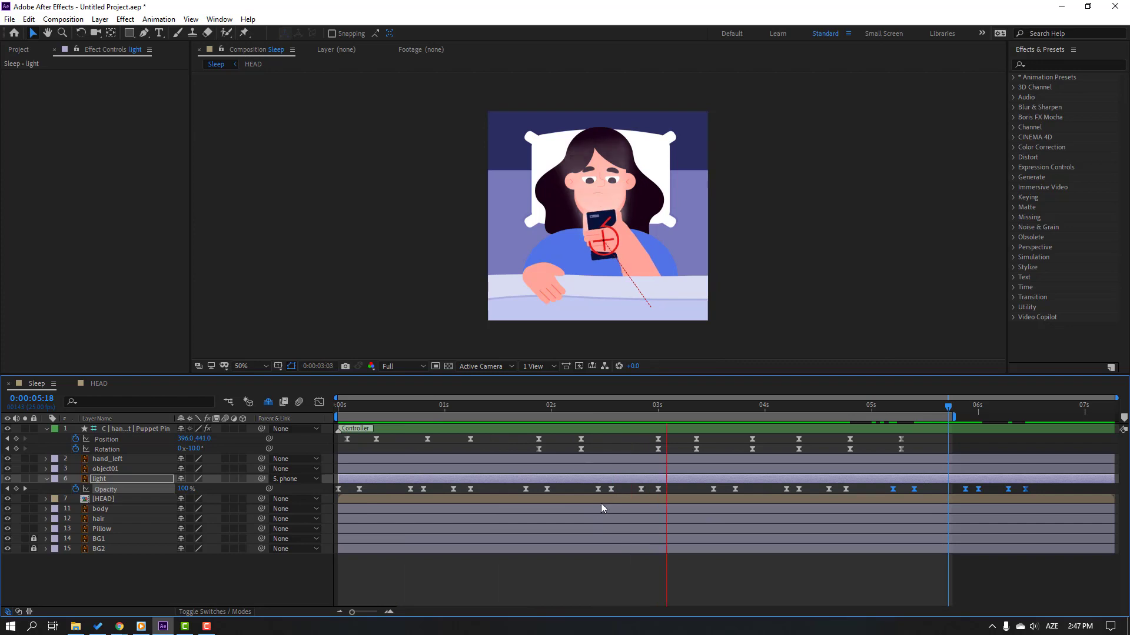
key("space")
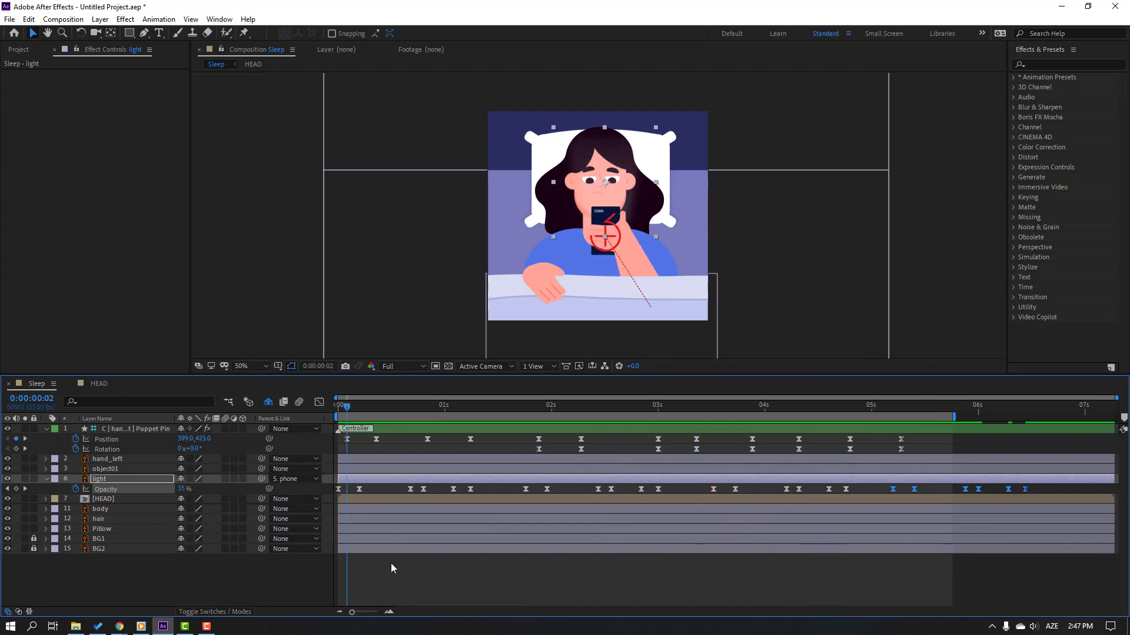
- Match the hand controller's first Position keyframe at 0:00:00:02 and keyframe the eye_black layer's Position there in the HEAD composition
left_click(379, 428)
left_click(347, 439)
mouse_move(351, 406)
left_mouse_down()
mouse_move(374, 407)
mouse_move(353, 414)
left_mouse_up()
key("Page_Up")
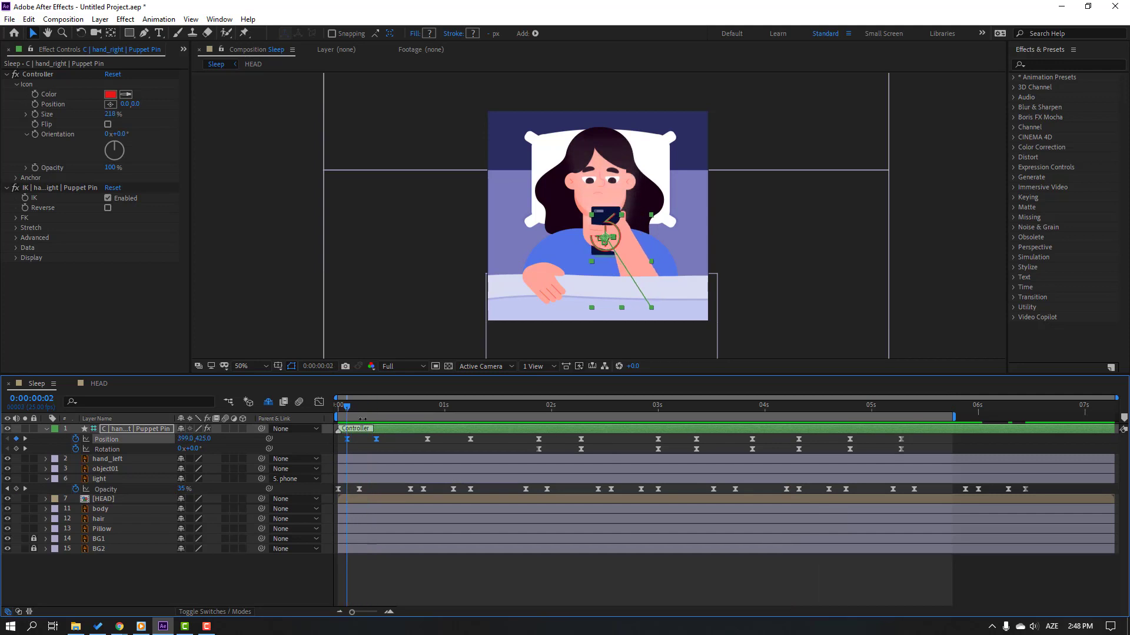
left_click(98, 385)
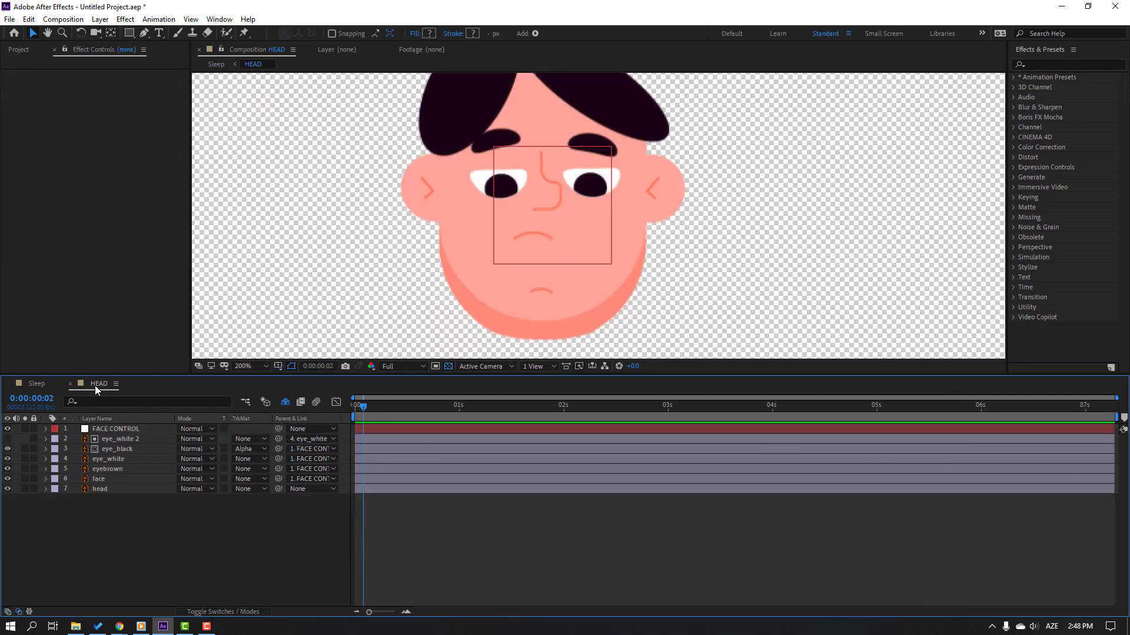
left_click(121, 448)
key("p")
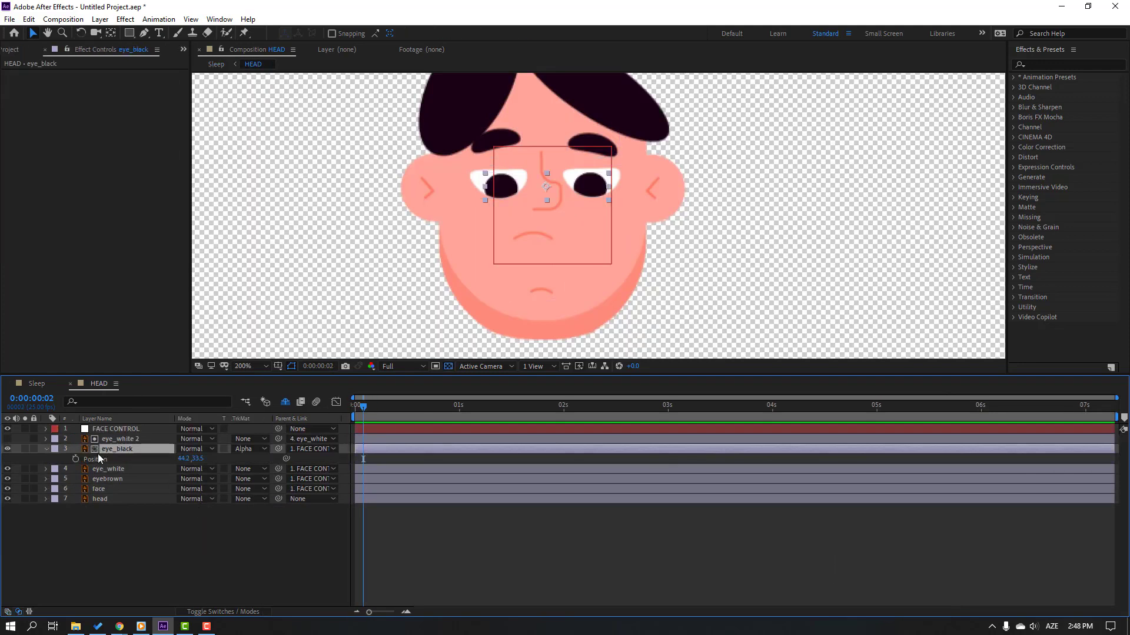
left_click(74, 459)
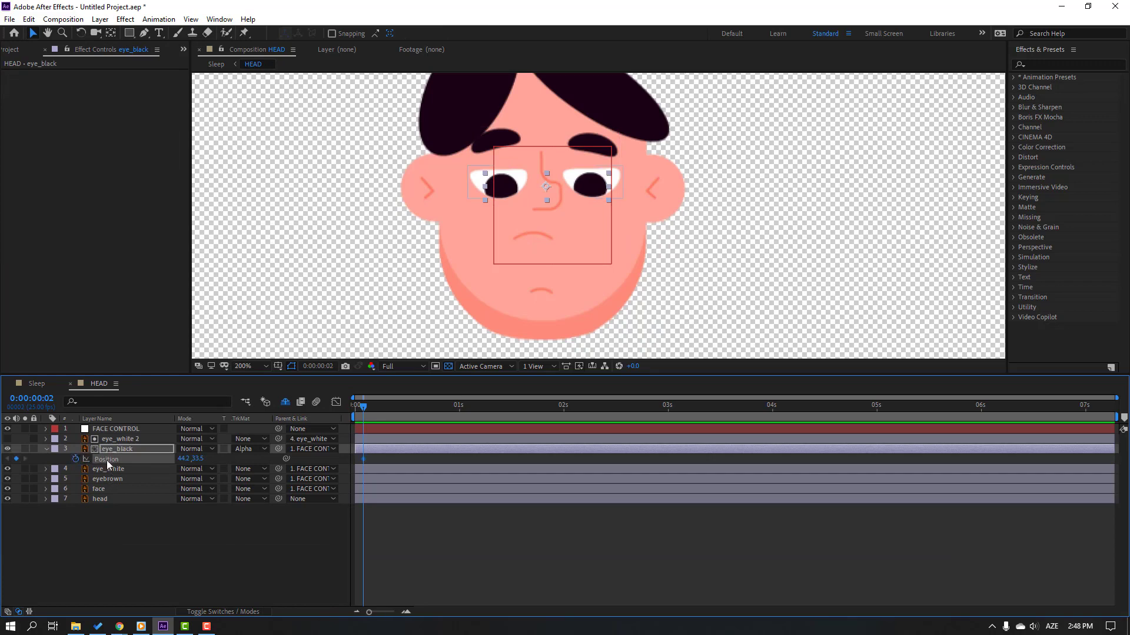
- At the hand controller's second keyframe, 0:00:00:09, shift eye_black in HEAD toward the phone to about 50.7, 34.2
left_click(35, 385)
left_click_drag(346, 406, 379, 414)
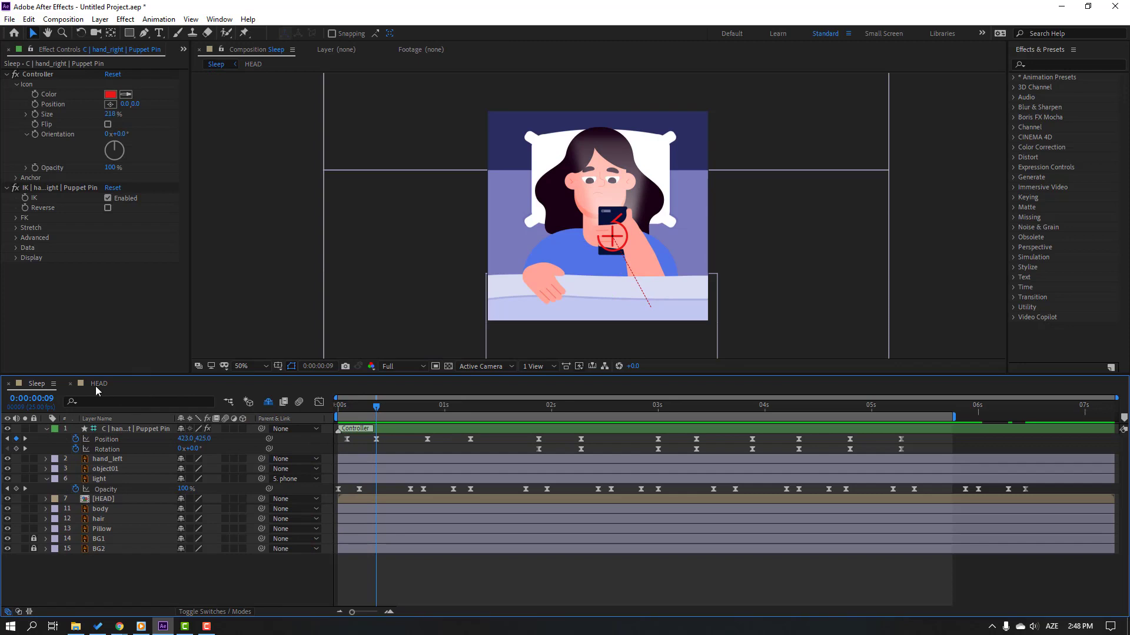
left_click(97, 386)
scroll(460, 161, "up", 3)
left_click_drag(410, 167, 421, 166)
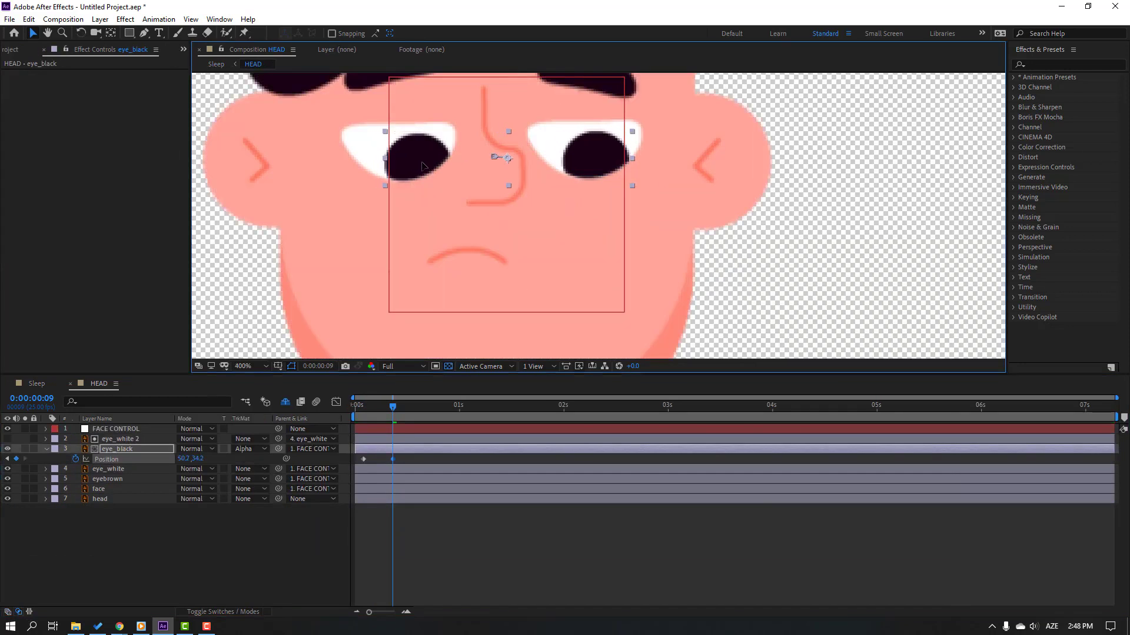
- Check the gaze in the Sleep composition, then lower the pupils in HEAD to about 50.4, 37.7 at 0:00:00:09
left_click(35, 384)
scroll(625, 270, "up", 2)
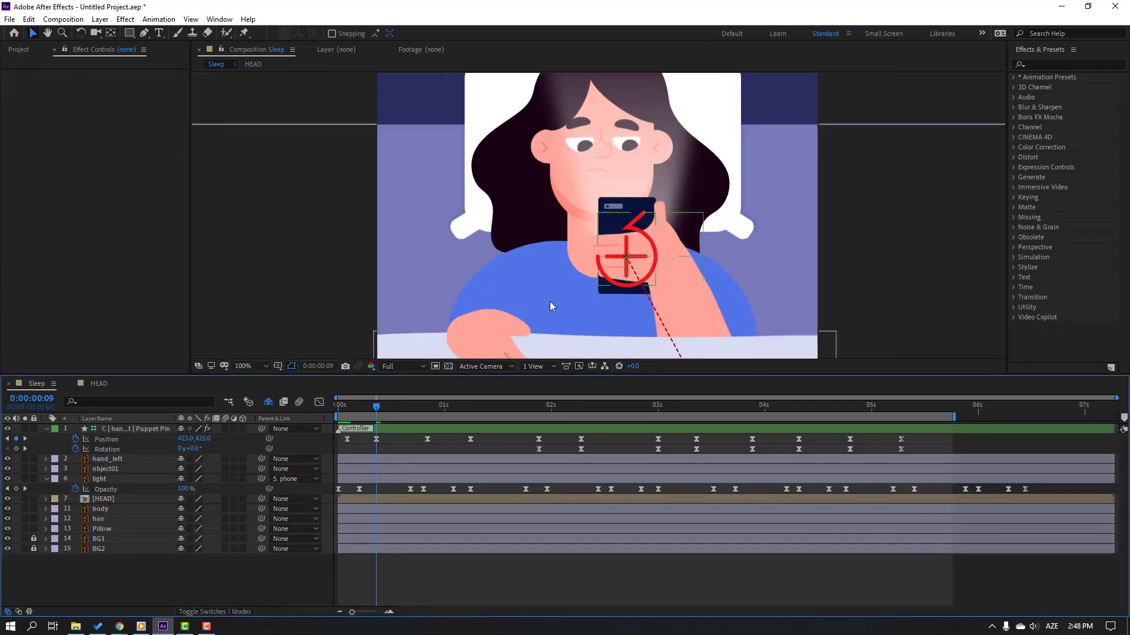
double_click(588, 259)
left_click_drag(591, 166, 591, 174)
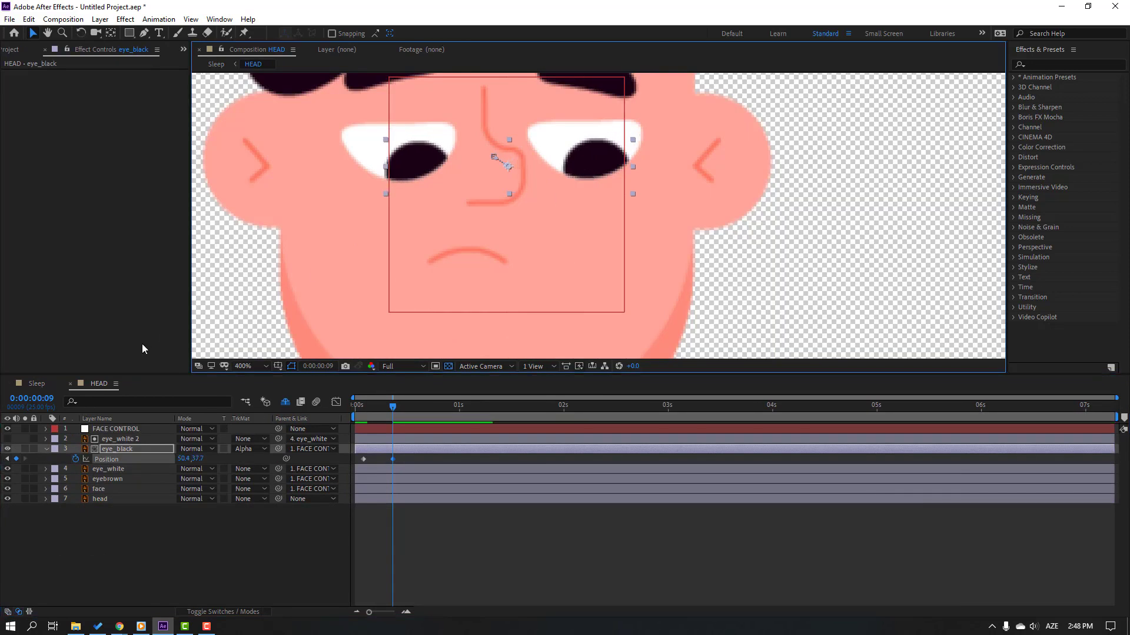
- Find the hand controller's third Position keyframe in Sleep and keyframe eye_black's current Position in HEAD at 0:00:00:21
left_click(37, 383)
left_click_drag(353, 410, 427, 399)
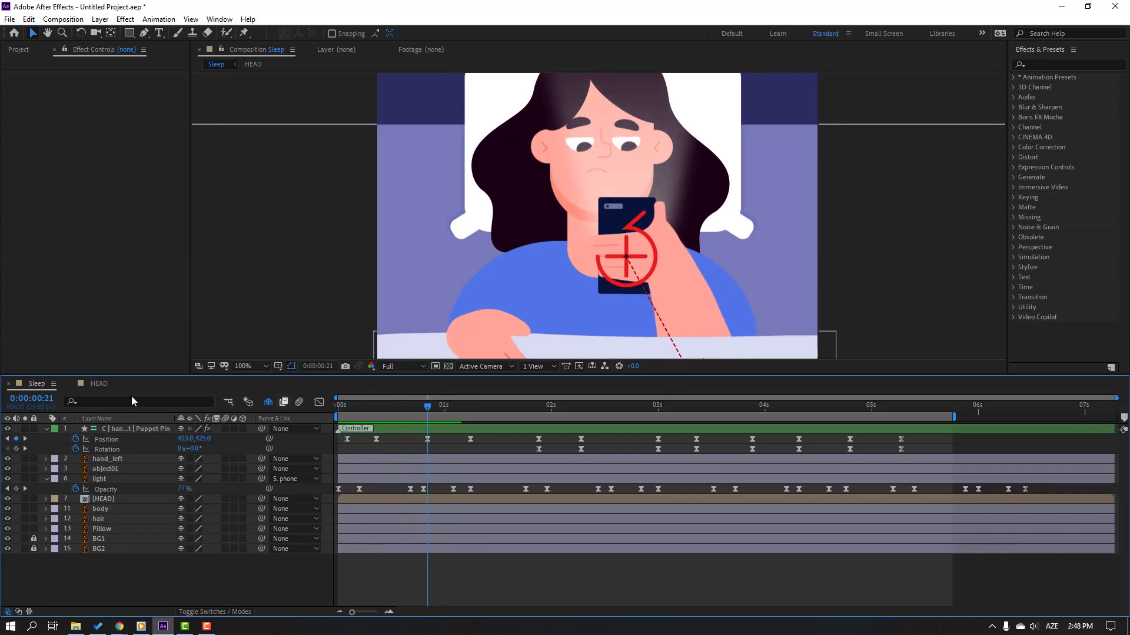
left_click(100, 384)
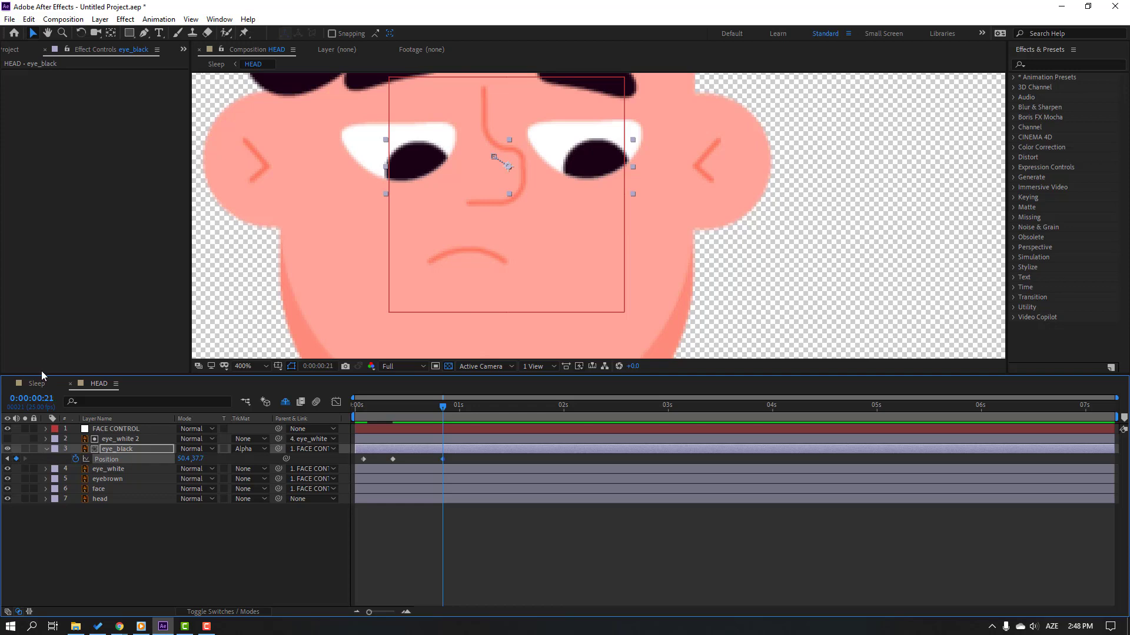
- At the hand controller's fourth Position keyframe, 0:00:01:06, shift eye_black in HEAD to about 43.2, 35.7
left_click(37, 384)
left_click(470, 439)
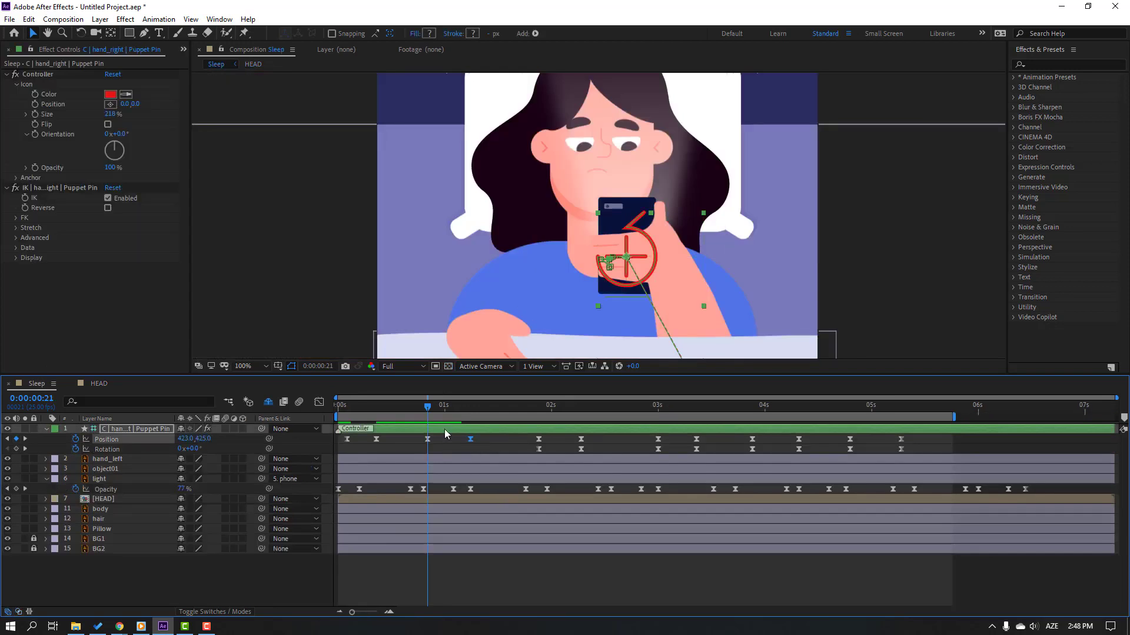
left_click_drag(435, 407, 470, 412)
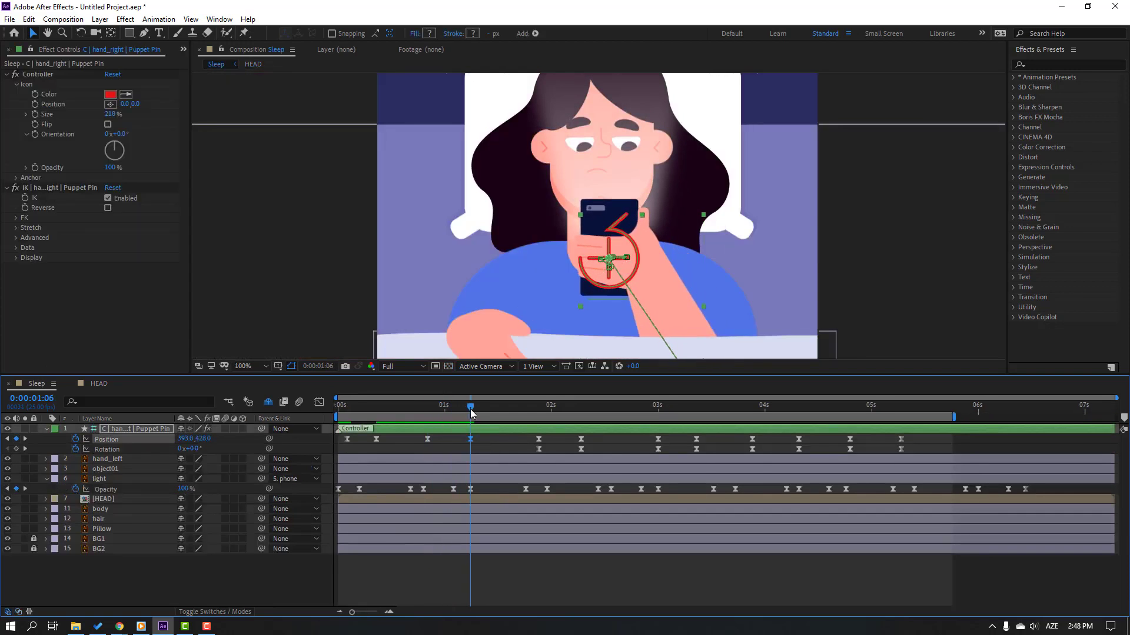
left_click(98, 383)
left_click_drag(595, 175, 577, 171)
- Apply Easy Ease to all the eye_black Position keyframes in HEAD
left_click(37, 385)
left_click_drag(418, 408, 538, 417)
left_click(101, 388)
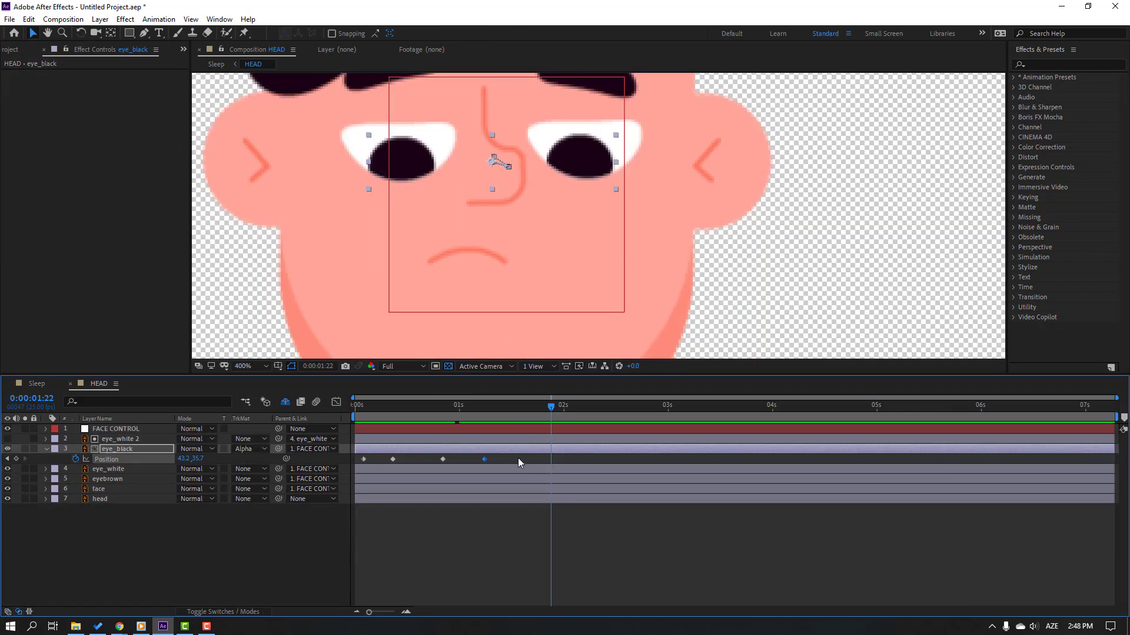
left_click(534, 405)
left_click_drag(512, 458, 327, 472)
right_click(364, 459)
mouse_move(436, 607)
left_click(559, 554)
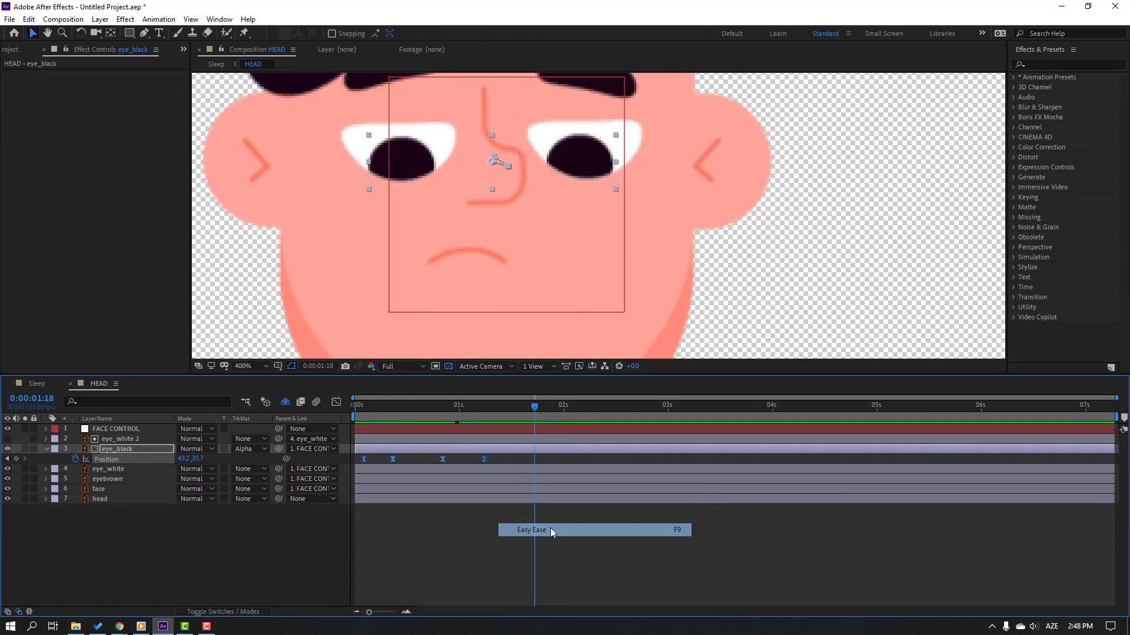
- Retime the eye_black Position keyframes so both eye movements start later and take less time, keeping the last keyframe at 0:00:01:06
left_click_drag(391, 460, 382, 461)
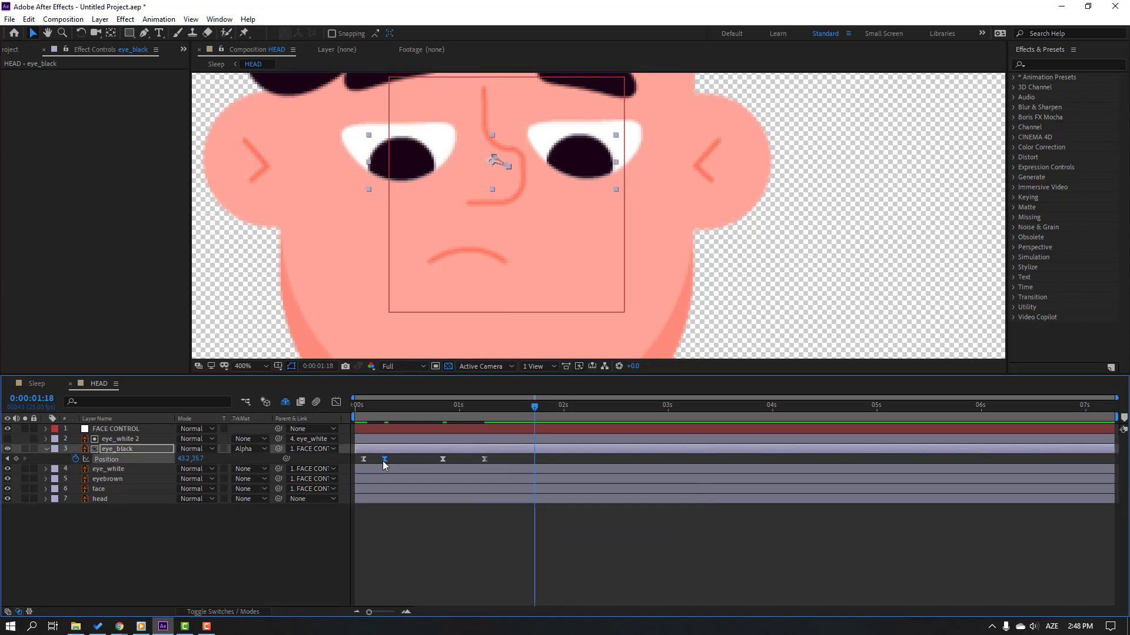
left_click(485, 464)
left_click_drag(485, 462, 471, 461)
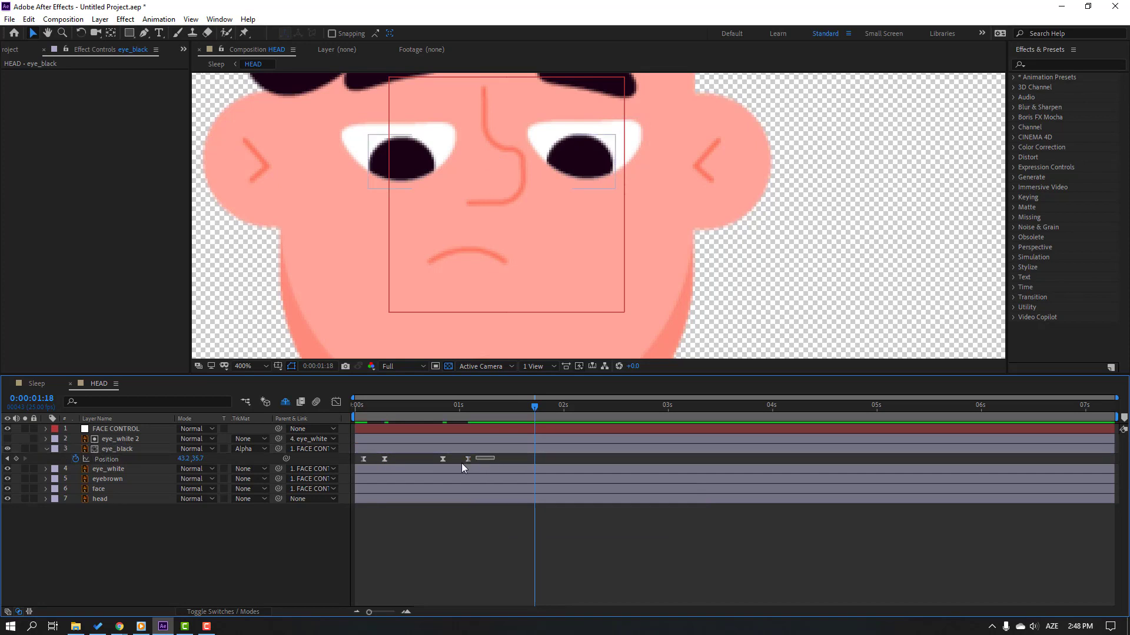
left_click_drag(385, 460, 401, 461)
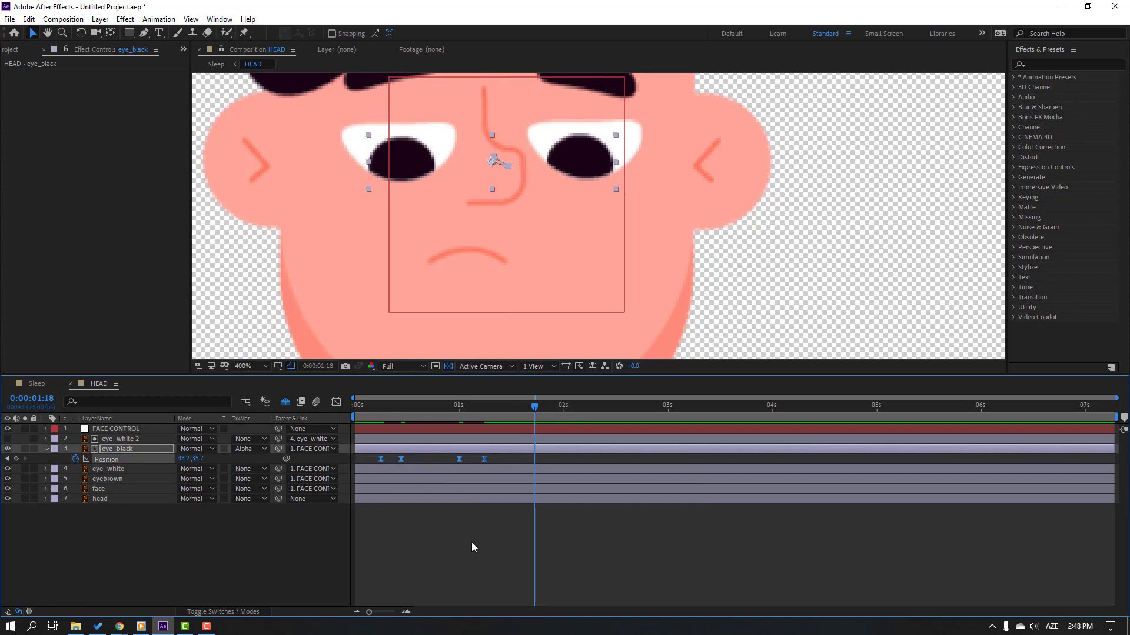
left_click(472, 541)
- Hold eye_black's Position with a keyframe at 0:00:01:18 and move the pupils to about 46.9, 36.5 at 0:00:01:21
left_click(16, 459)
key("Page_Down")
key("Page_Down")
key("Page_Down")
left_click_drag(401, 165, 410, 165)
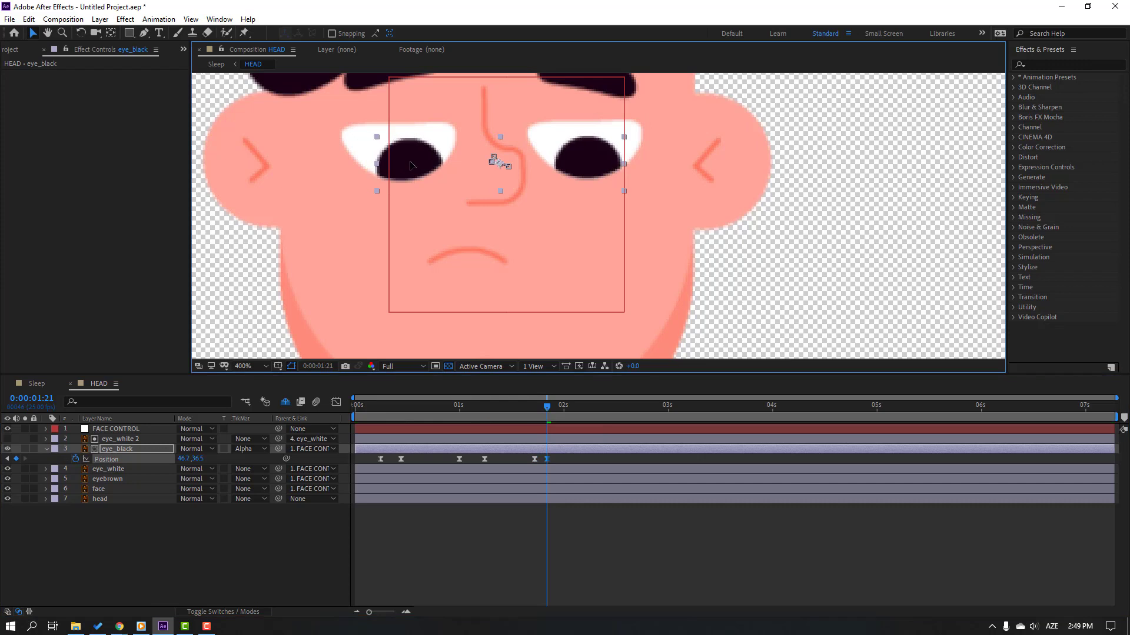
- Hold eye_black's Position with a keyframe at 0:00:02:04 and move the pupils to about 41.7, 35.0 at 0:00:02:07
left_click_drag(517, 406, 556, 412)
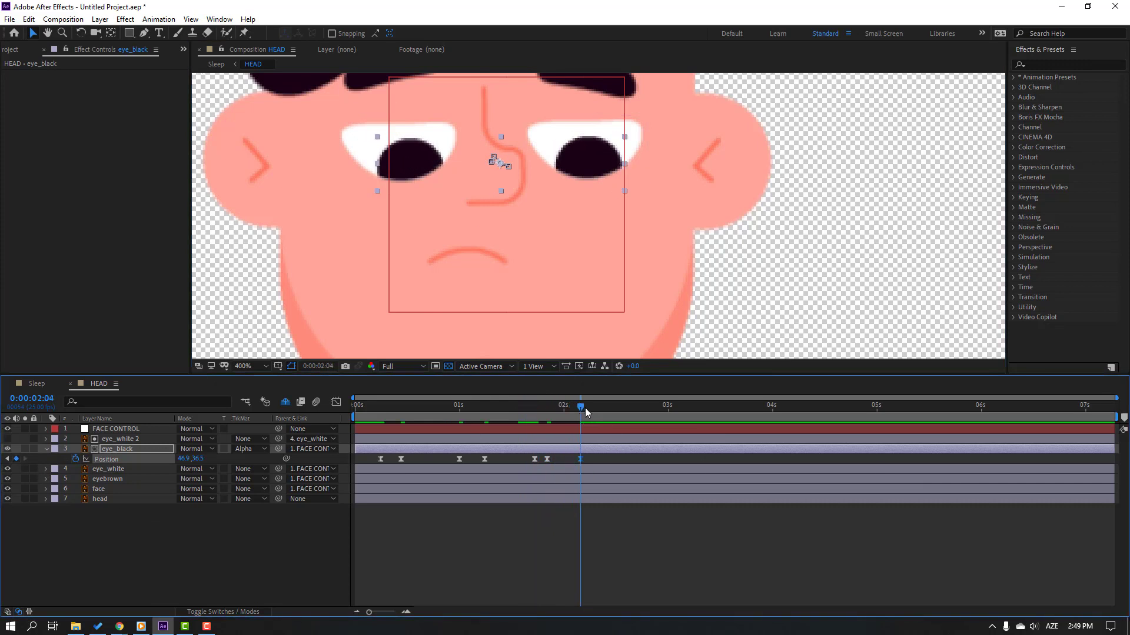
key("Page_Down")
key("Page_Down")
key("Page_Down")
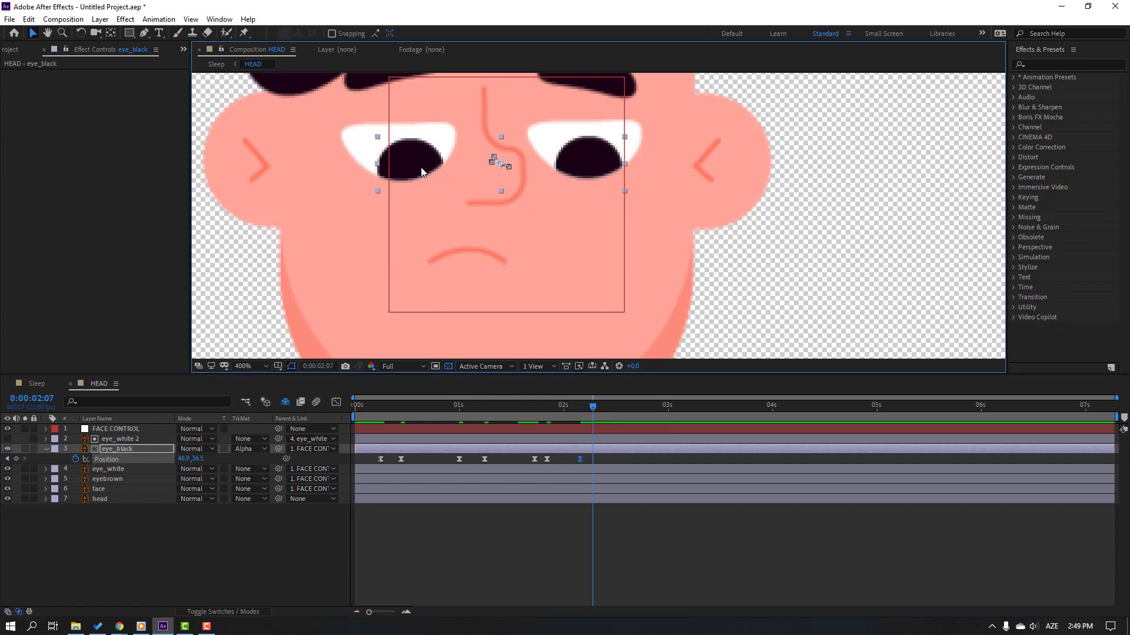
left_click_drag(422, 172, 414, 172)
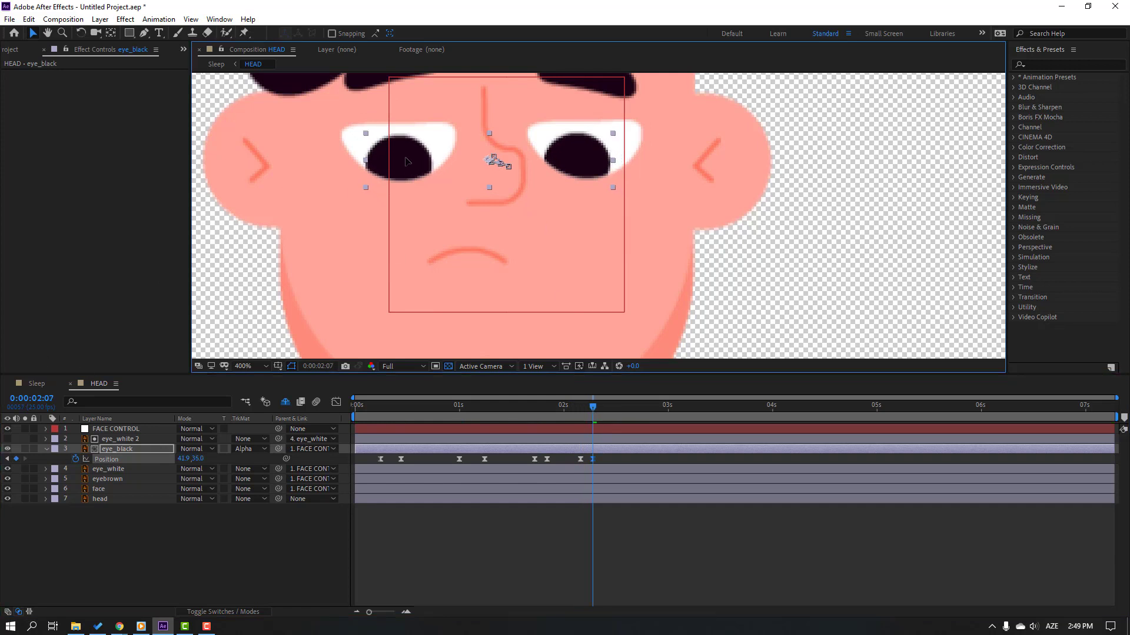
- Preview the gaze in Sleep and keyframe eye_black's current Position in HEAD at 0:00:03:01
left_click(37, 384)
key("space")
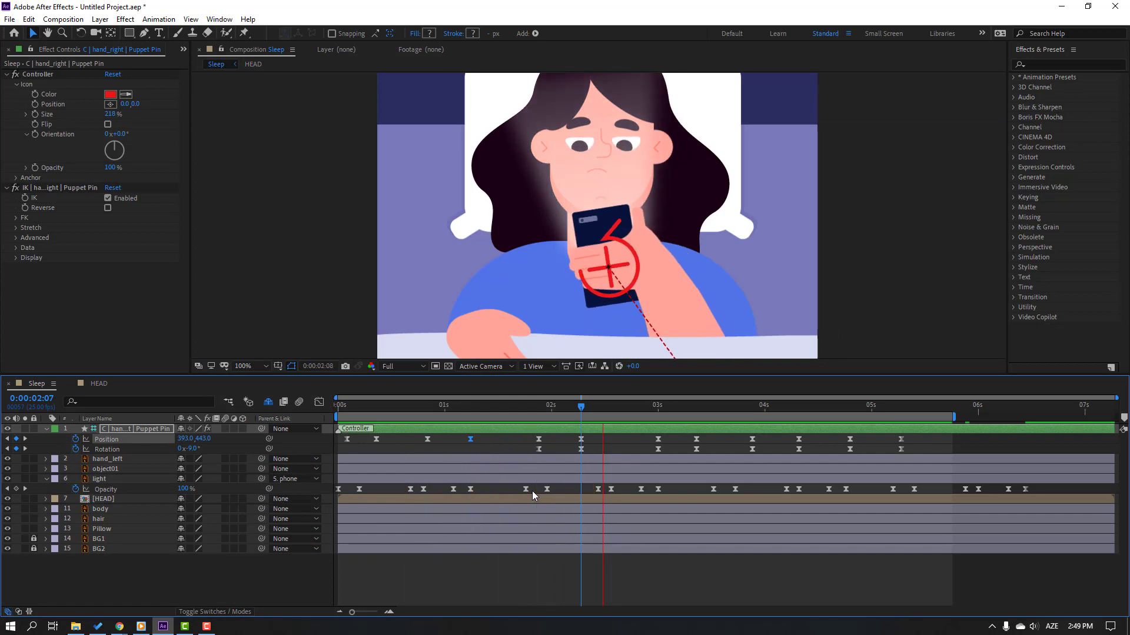
left_click(606, 406)
left_click(636, 406)
mouse_move(652, 406)
left_mouse_down()
mouse_move(700, 407)
mouse_move(662, 407)
left_mouse_up()
left_click(94, 384)
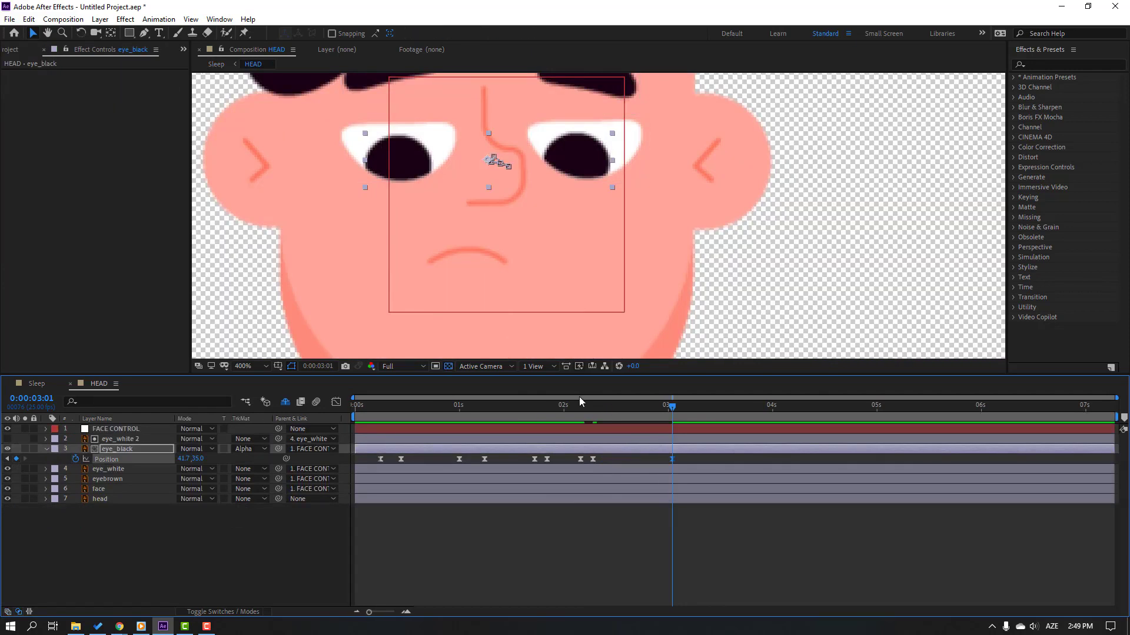
- At 0:00:03:05 in HEAD, shift eye_black to about 45.2, 34.5
key("Page_Down")
key("Page_Down")
key("Page_Down")
left_click_drag(572, 176, 580, 172)
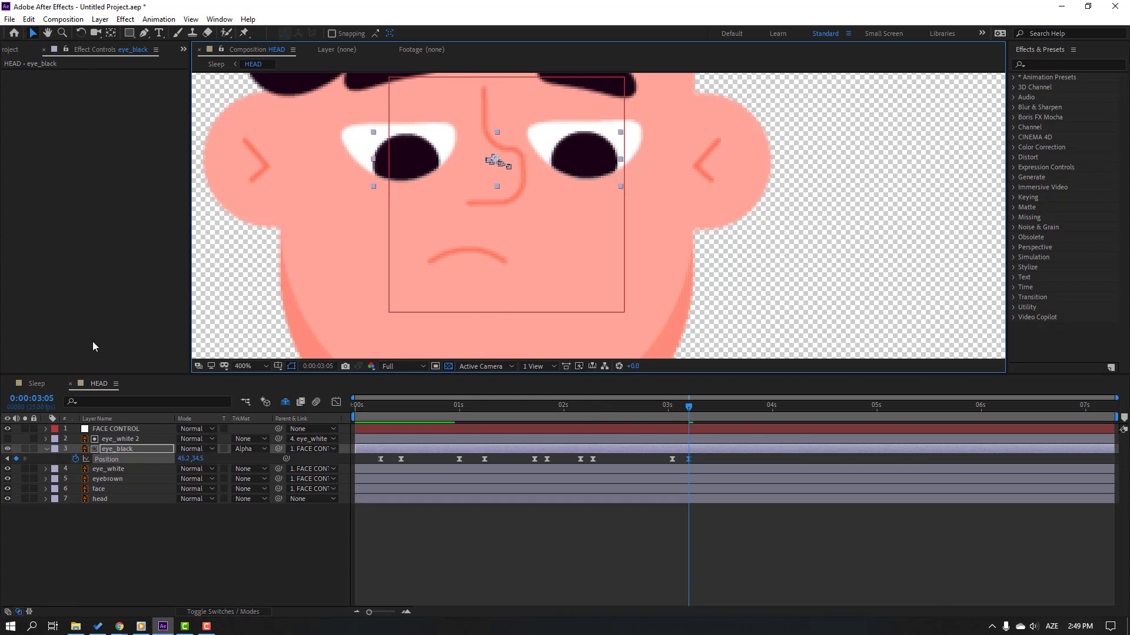
- Hold eye_black's Position with a keyframe at 0:00:04:01 and move the pupils to about 49.7, 36.5 at 0:00:04:04
left_click(35, 383)
left_click_drag(649, 404, 773, 411)
left_click(95, 385)
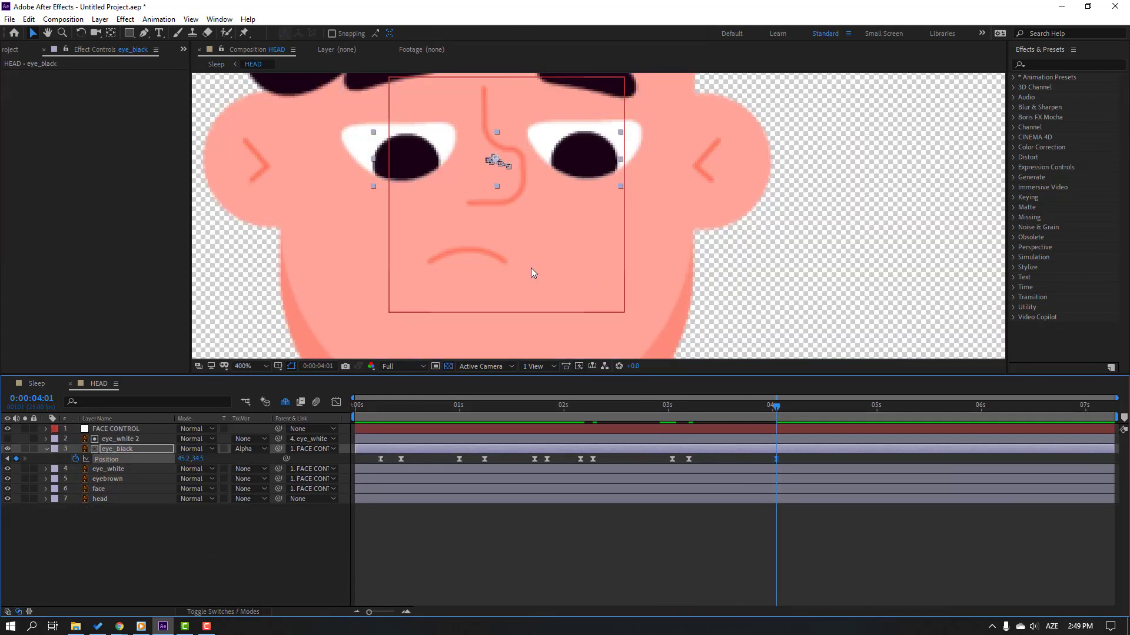
left_click_drag(409, 174, 419, 179)
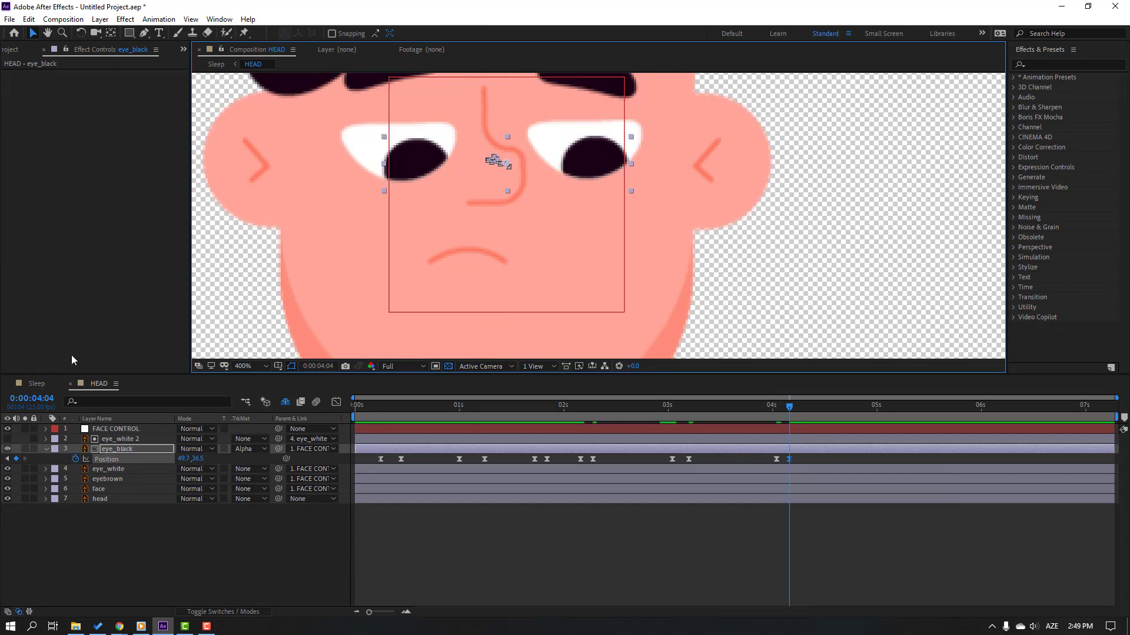
- Check the hand's motion in Sleep, hold eye_black's Position at about 0:00:04:08 in HEAD, and shift it to about 44.7, 37.2 at 0:00:04:12
left_click(36, 384)
mouse_move(741, 405)
left_mouse_down()
mouse_move(817, 409)
mouse_move(763, 406)
left_mouse_up()
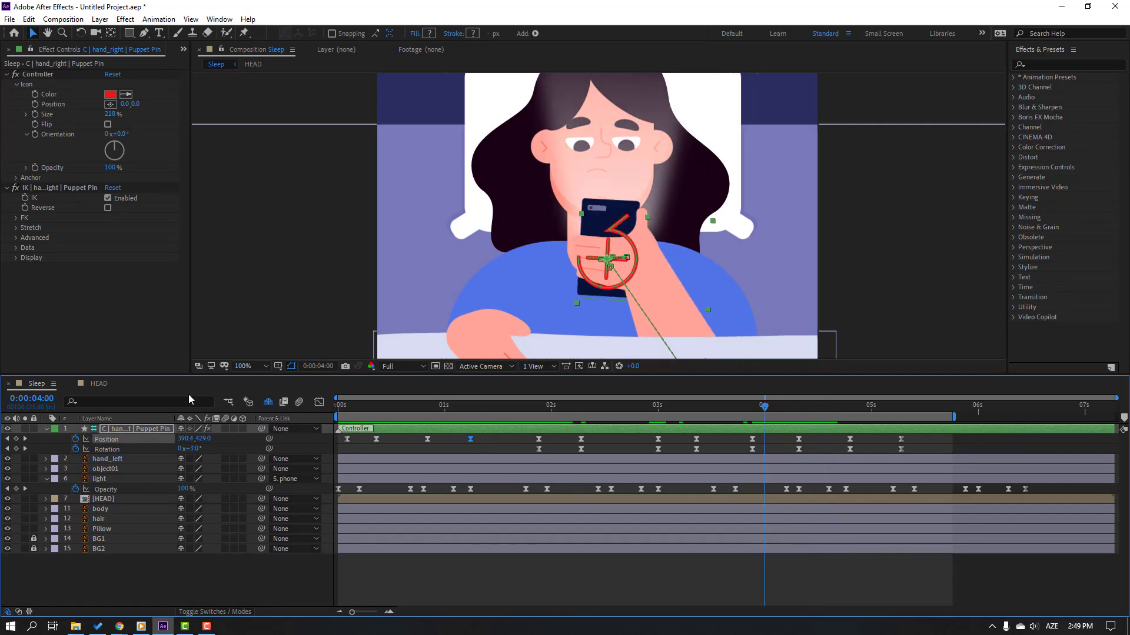
left_click(98, 384)
left_click(793, 409)
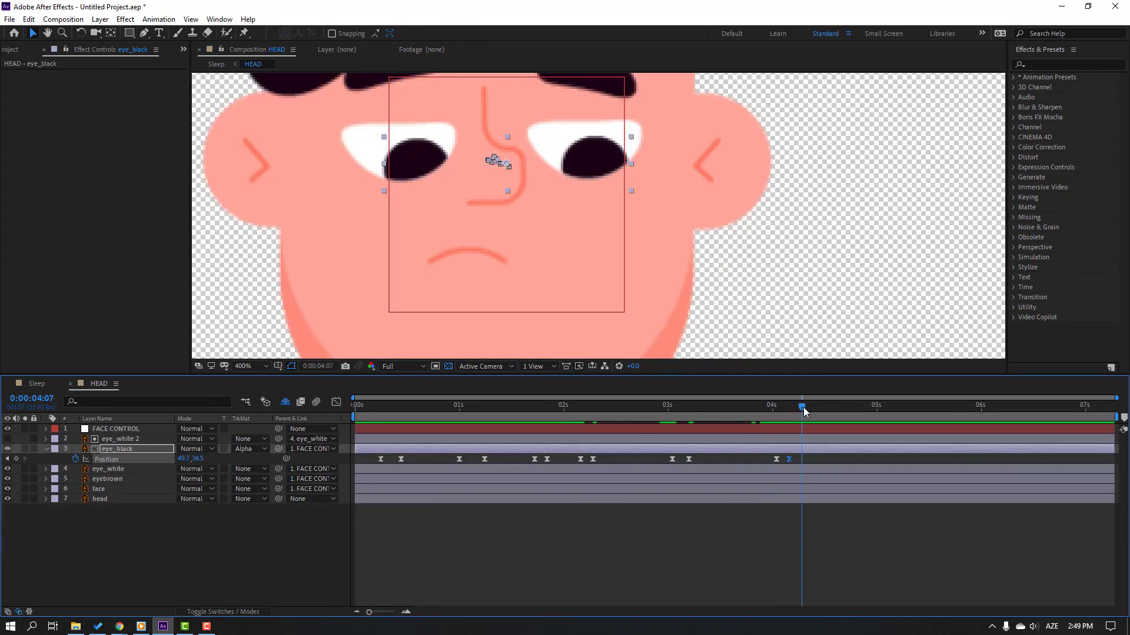
key("Page_Down")
key("Page_Down")
key("Page_Down")
key("Page_Down")
left_click_drag(395, 175, 383, 176)
- Preview the eye animation in the Sleep composition
left_click(37, 384)
key("space")
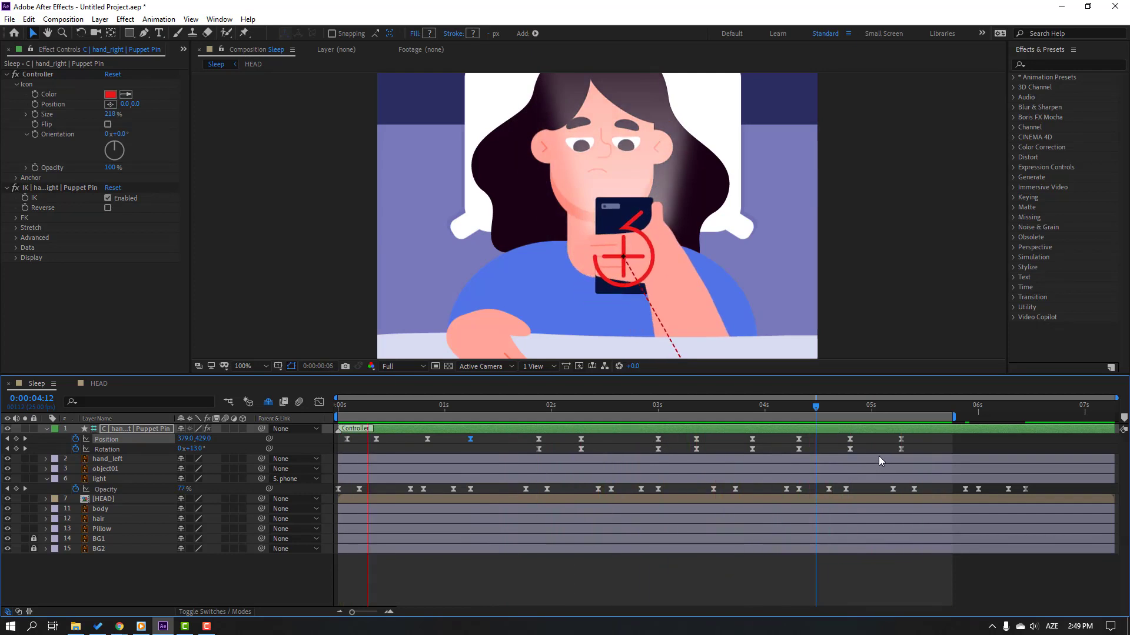
left_click(857, 410)
- In HEAD, hold eye_black's Position with a keyframe at 0:00:04:23 and raise the pupils to about 44.4, 34.7 at 0:00:05:01
mouse_move(858, 413)
left_mouse_down()
mouse_move(887, 409)
mouse_move(863, 409)
left_mouse_up()
double_click(104, 499)
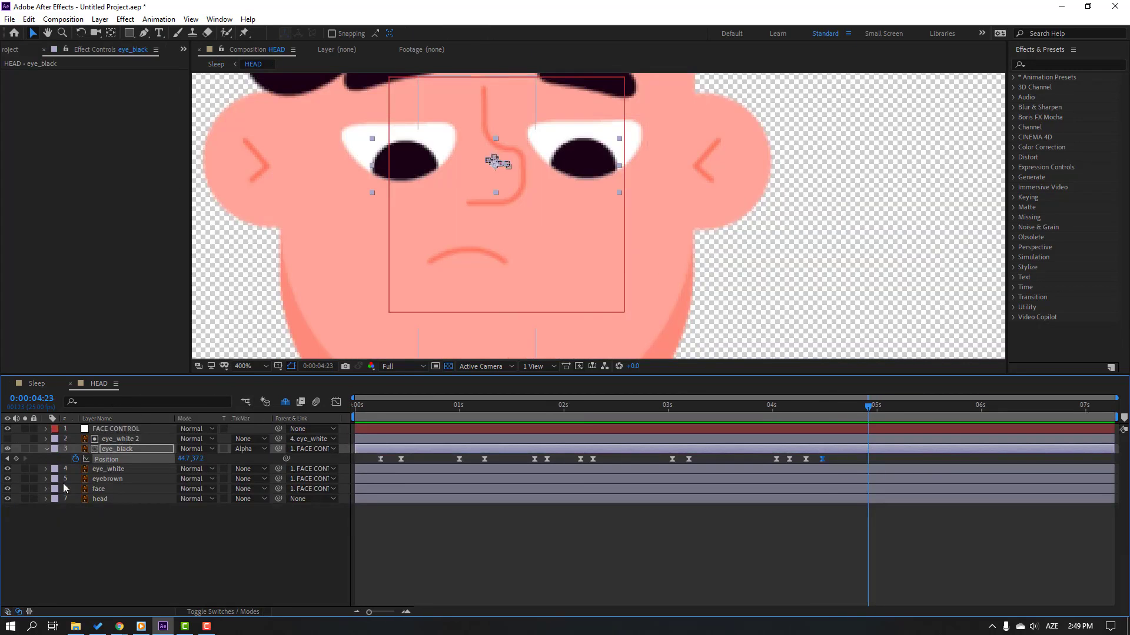
left_click(16, 458)
left_click(879, 407)
left_click_drag(390, 175, 389, 169)
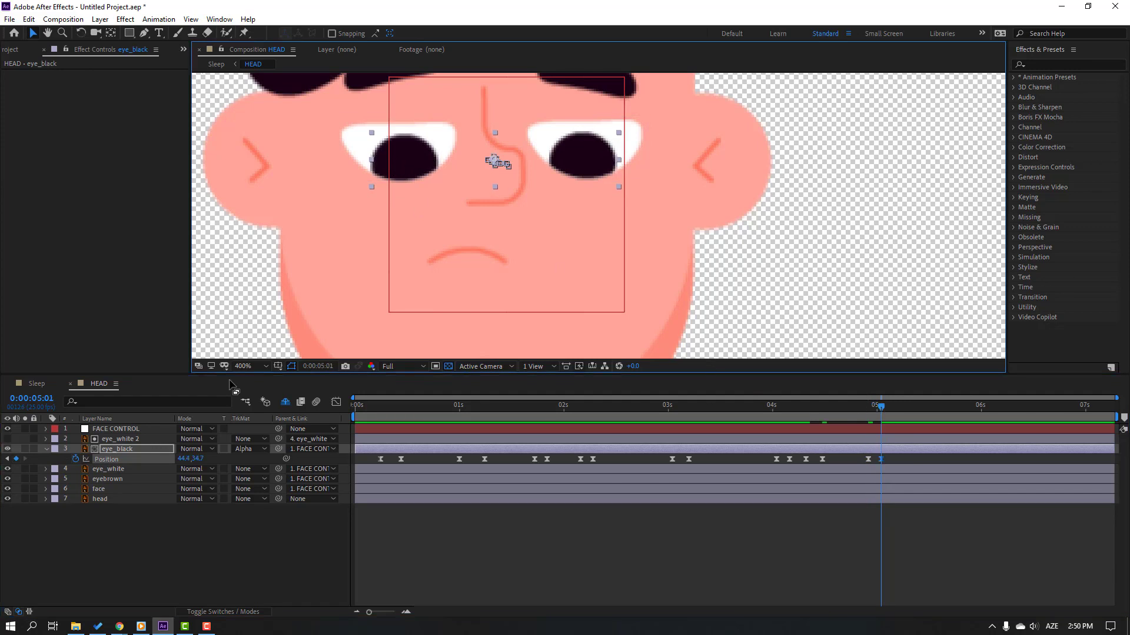
- Play back the complete eye animation in Sleep and return to 0:00:00:04
left_click(35, 385)
mouse_move(838, 407)
left_mouse_down()
mouse_move(916, 406)
mouse_move(813, 409)
mouse_move(841, 407)
left_mouse_up()
key("space")
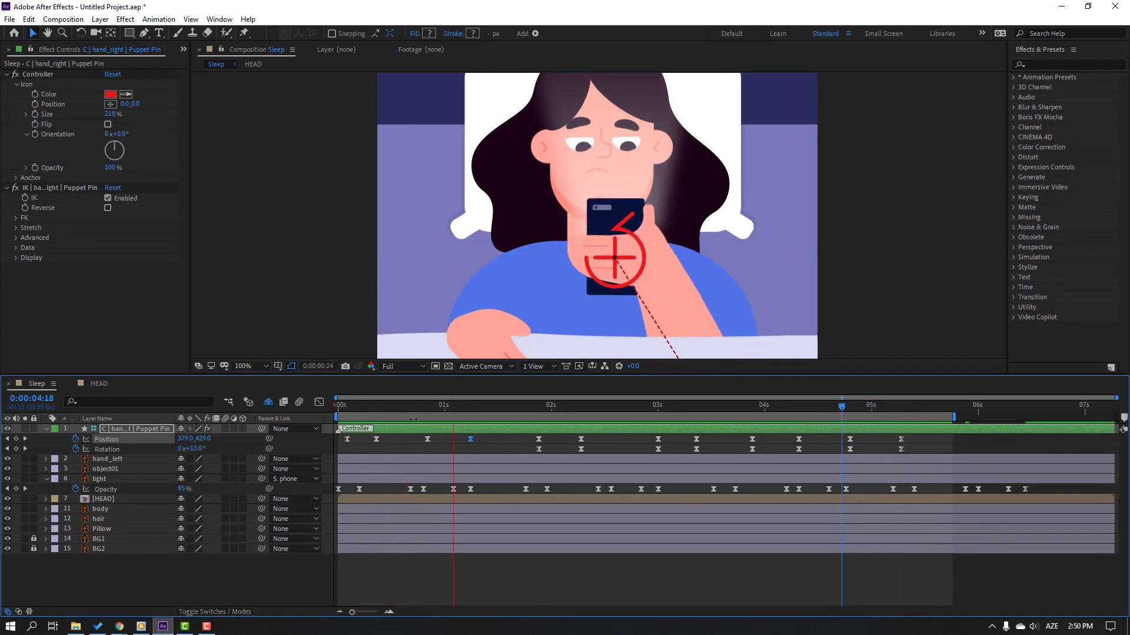
left_click(355, 406)
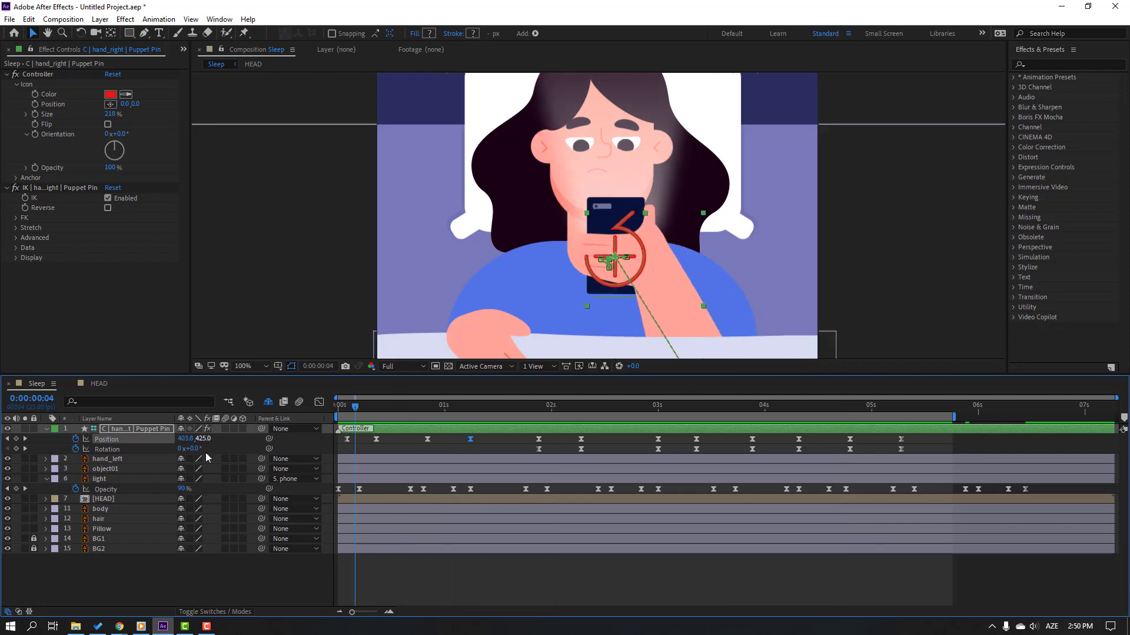
- Solo the HEAD layer in Sleep, move its anchor point to the bottom of the chin, and turn solo off
left_click(108, 503)
left_click(25, 499)
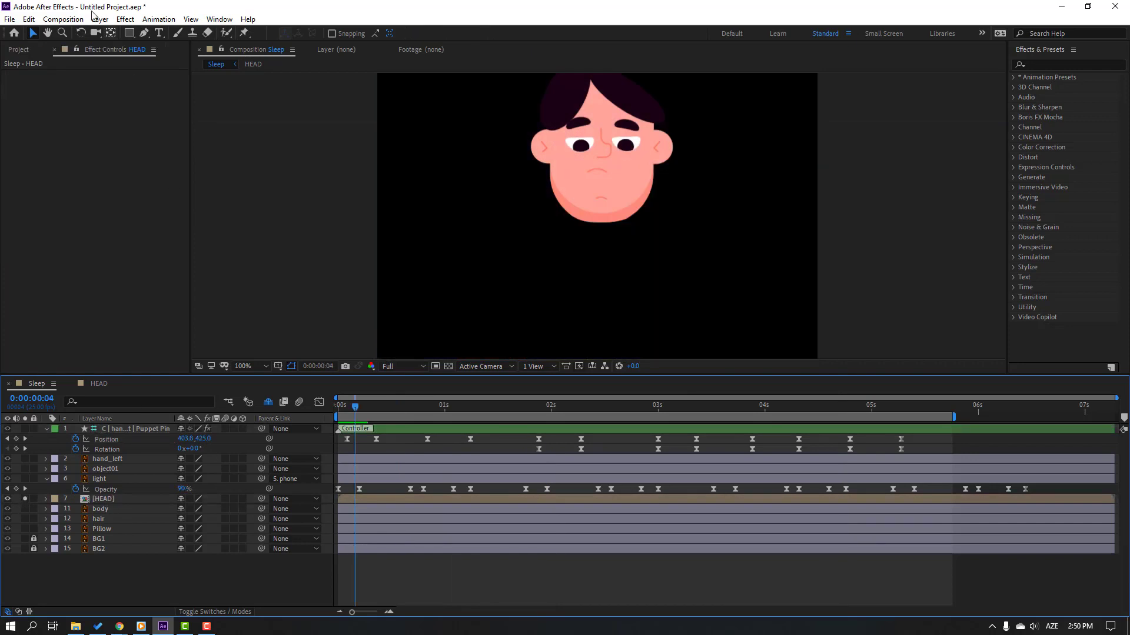
left_click(107, 502)
left_click(113, 34)
left_click_drag(624, 214, 604, 221)
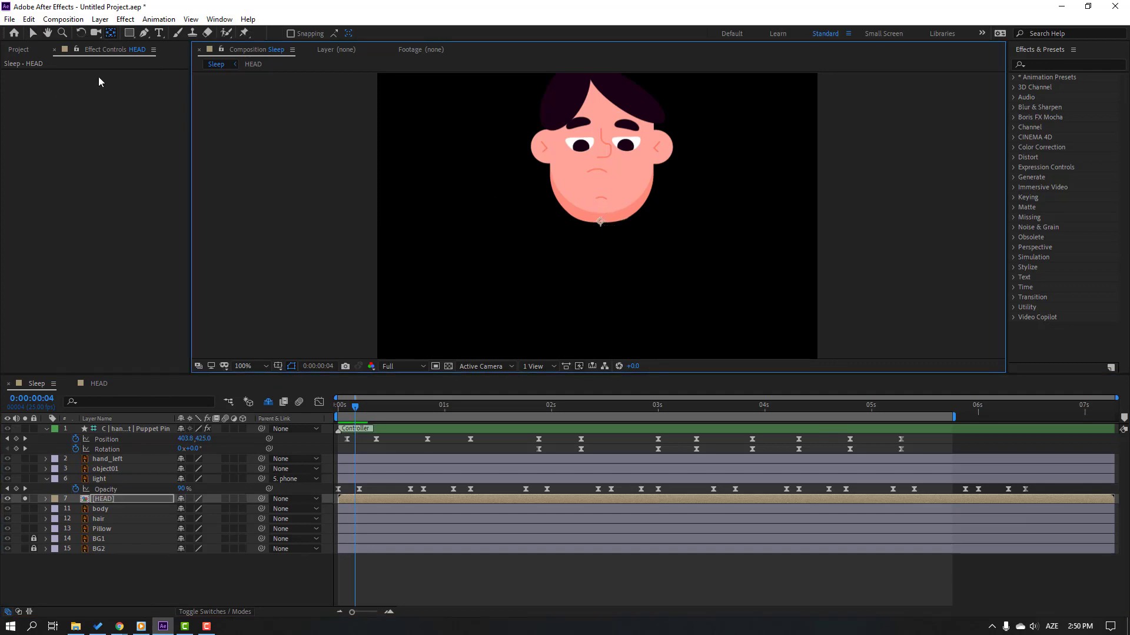
left_click(33, 34)
left_click(25, 499)
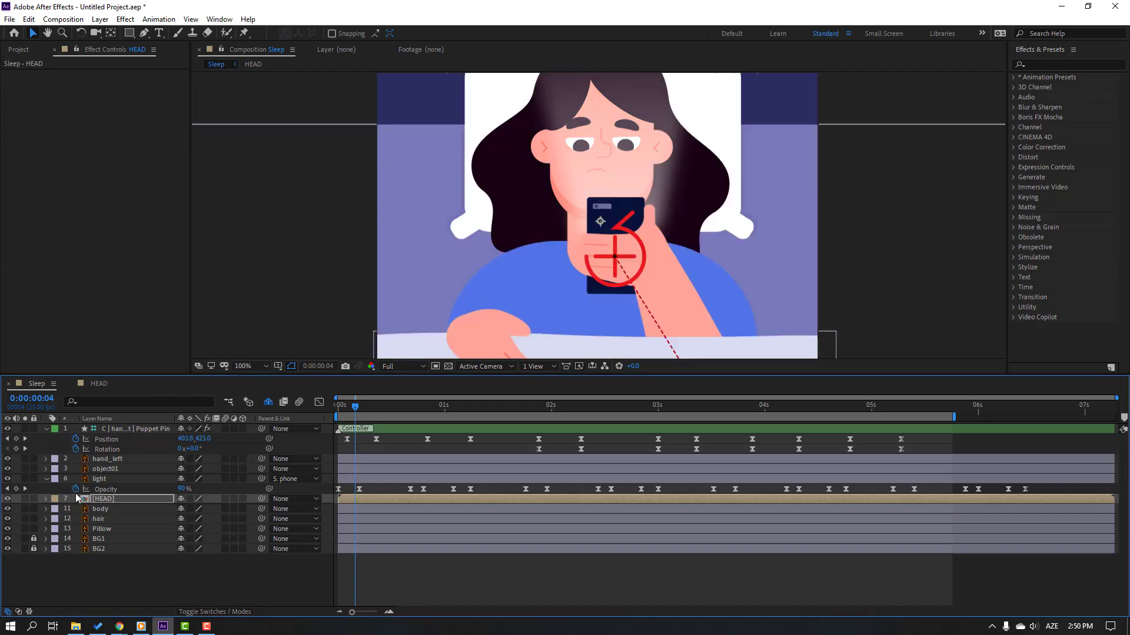
- Keyframe HEAD's Rotation at the hand controller's first keyframe and set it to -5° at 0:00:00:09
left_click_drag(351, 408, 373, 414)
key("r")
left_click(75, 509)
key("Page_Down")
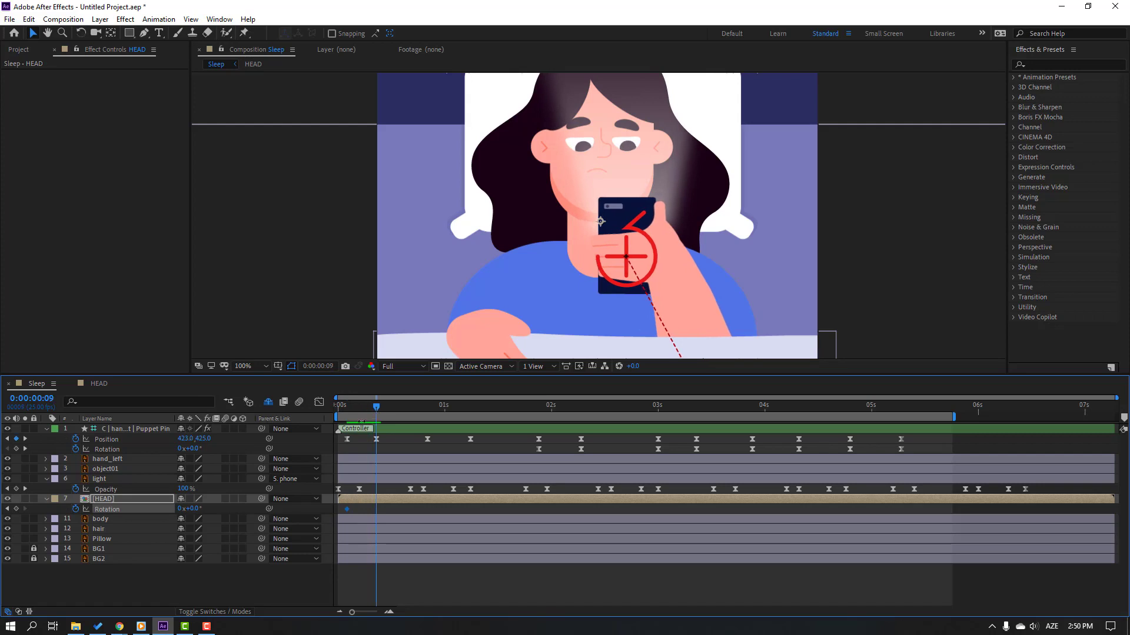
left_click(214, 514)
left_click_drag(193, 510, 187, 510)
- Preview the head tilt and parent the hair layer to HEAD
left_click(341, 406)
key("space")
key("space")
left_click(106, 529)
left_click_drag(239, 533, 100, 499)
- Hold HEAD's Rotation with a keyframe at 0:00:00:21 and set it to -3° at 0:00:01:01
left_click(352, 406)
left_click_drag(355, 410, 423, 409)
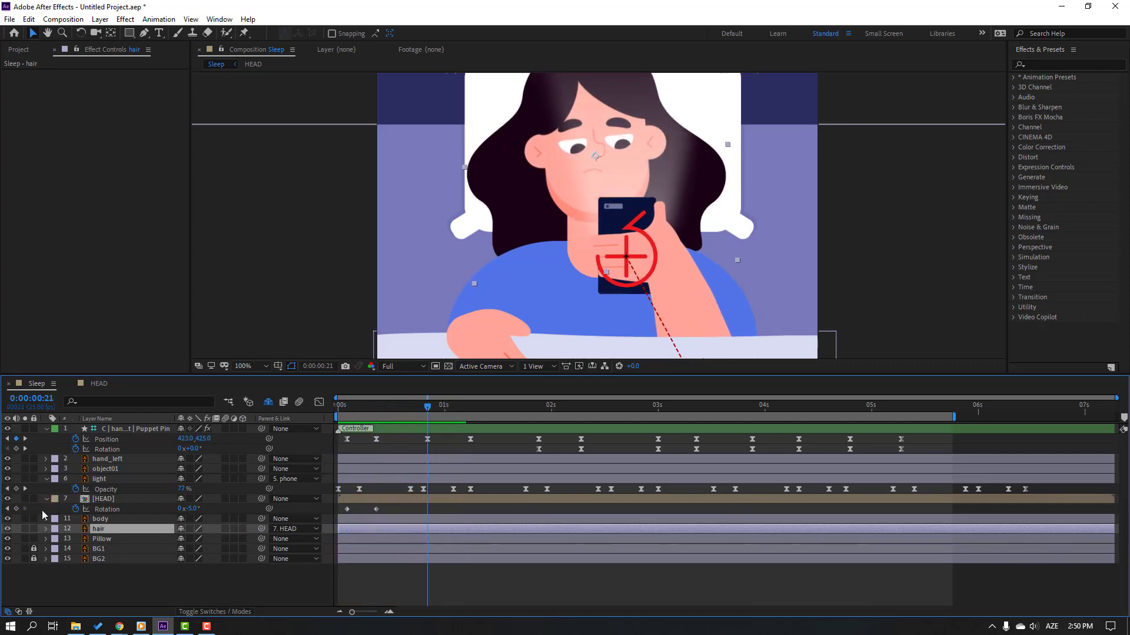
left_click(16, 508)
left_click_drag(431, 408, 453, 416)
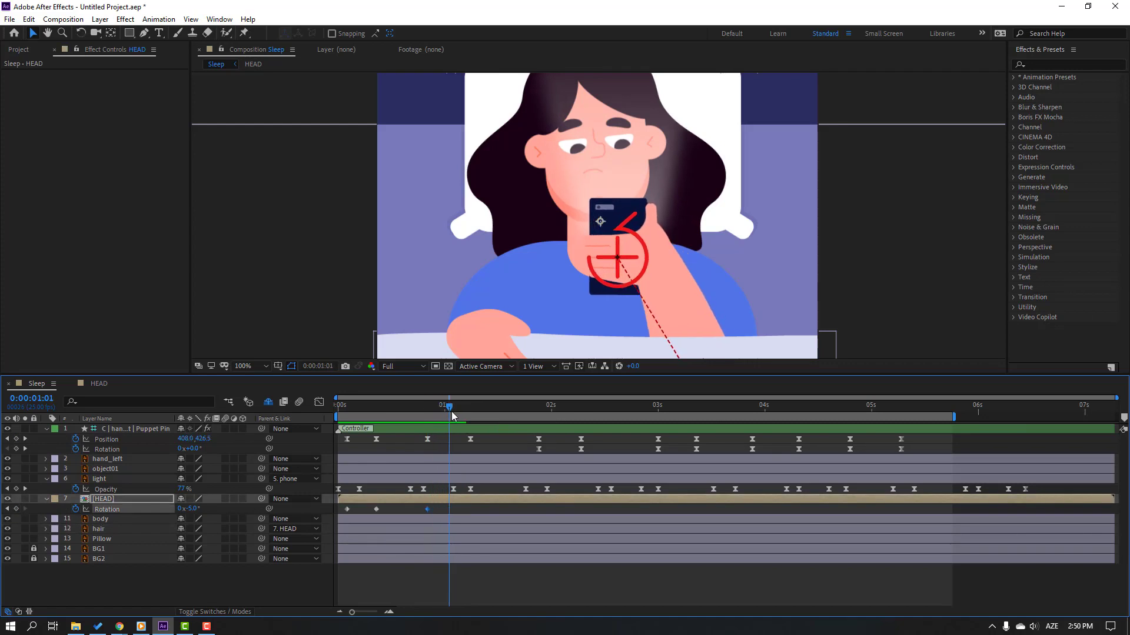
left_click(192, 508)
type("-3")
key("Return")
- Hold HEAD's Rotation with a keyframe at 0:00:02:00 and tilt the head to the opposite side at 0:00:02:06
left_click_drag(415, 415, 552, 412)
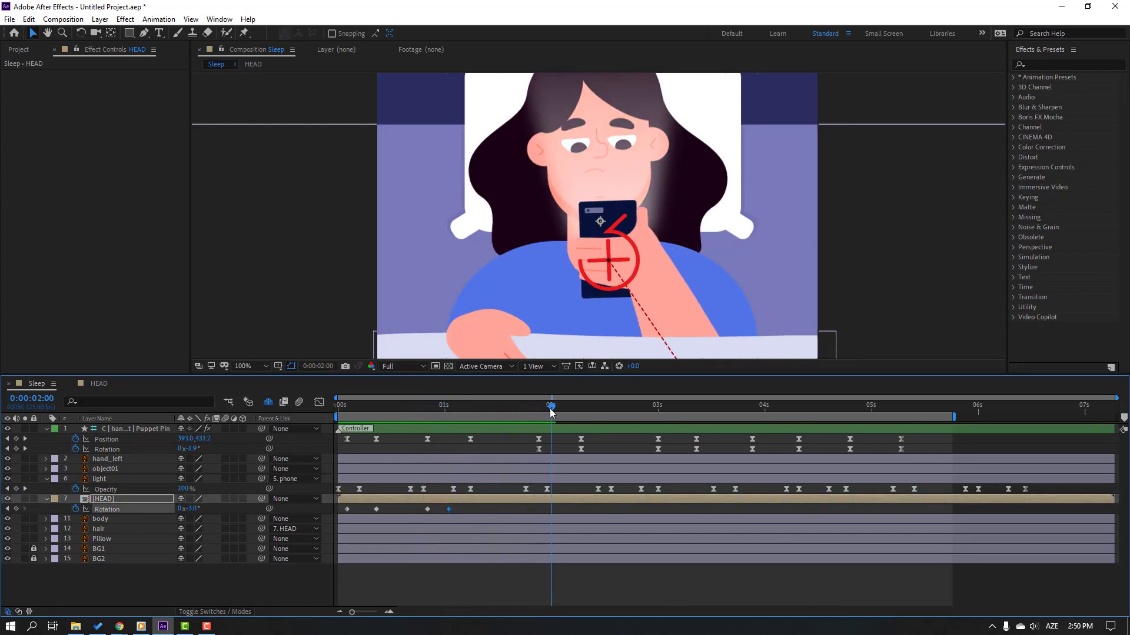
key("space")
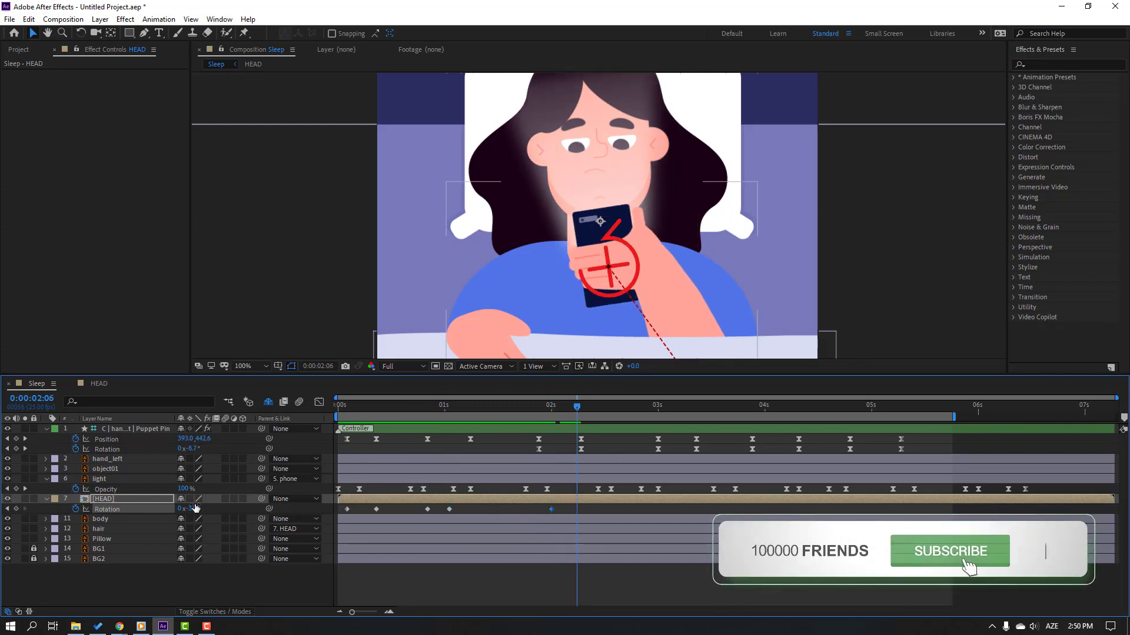
left_click_drag(198, 509, 223, 509)
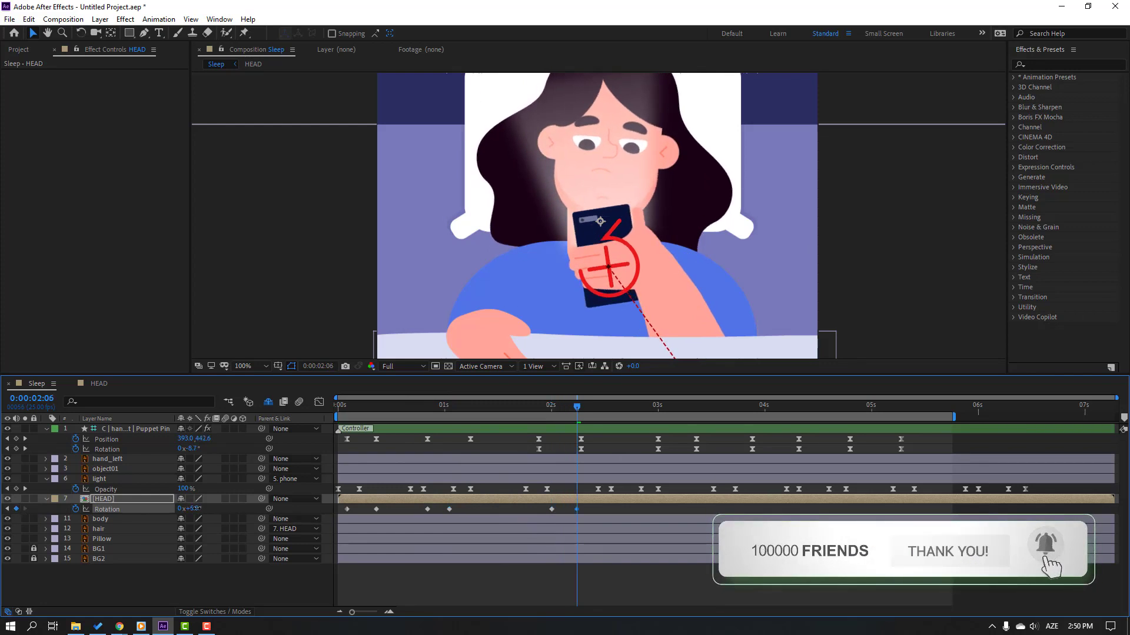
- Set HEAD's Rotation to -2° shortly after three seconds, hold it with a keyframe just past four seconds, and set 4° at 0:00:04:10
left_click_drag(577, 407, 709, 411)
left_click_drag(189, 509, 177, 508)
left_click_drag(671, 403, 805, 412)
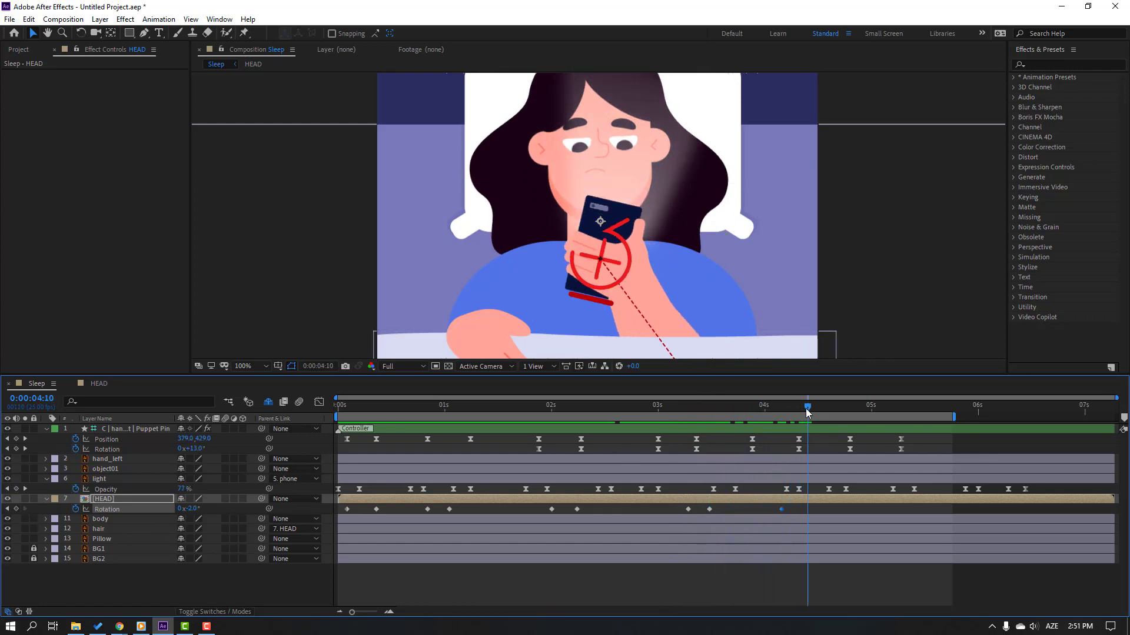
left_click_drag(192, 509, 196, 509)
- Hold HEAD's Rotation with a keyframe at 0:00:05:01 and paste a copy of its first Rotation keyframe at 0:00:05:08
left_click_drag(718, 404, 824, 411)
key("space")
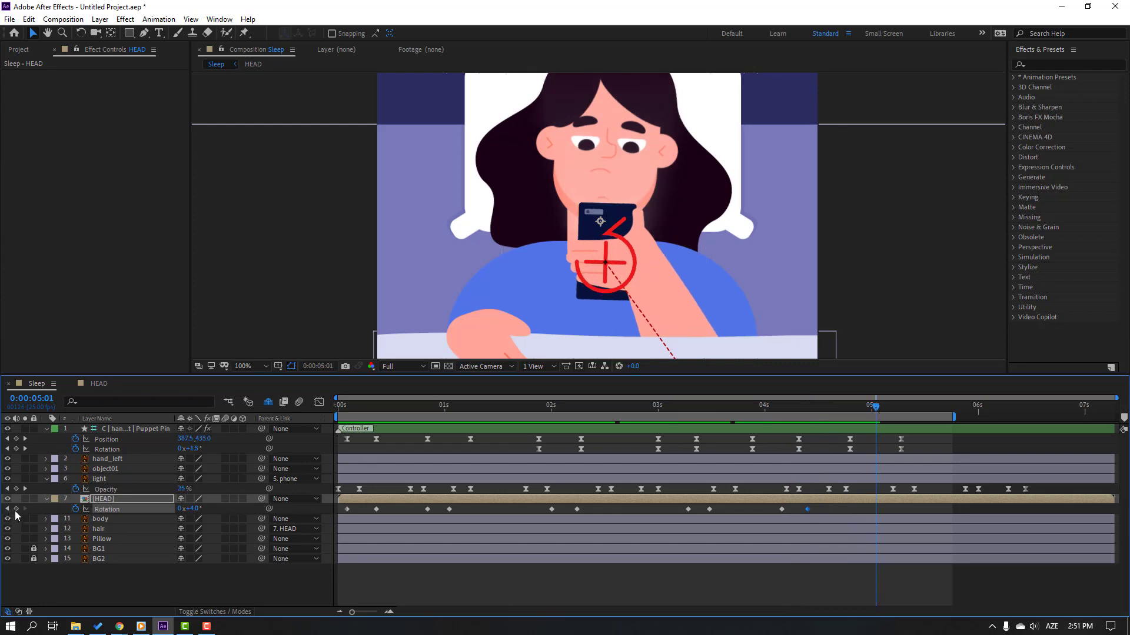
left_click(15, 509)
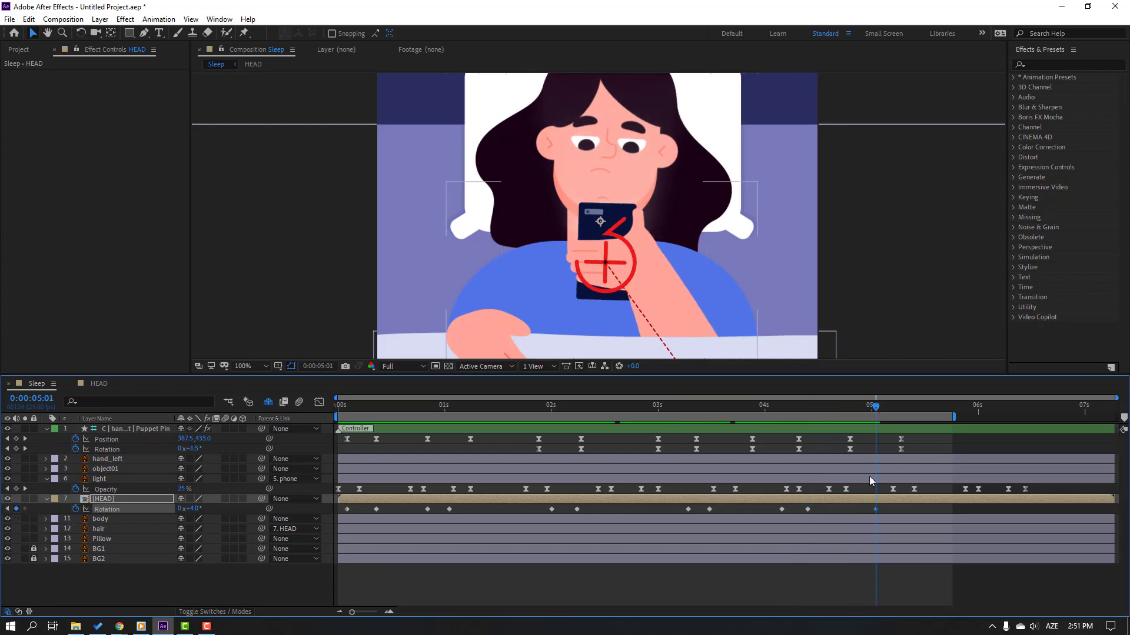
left_click_drag(890, 416, 903, 411)
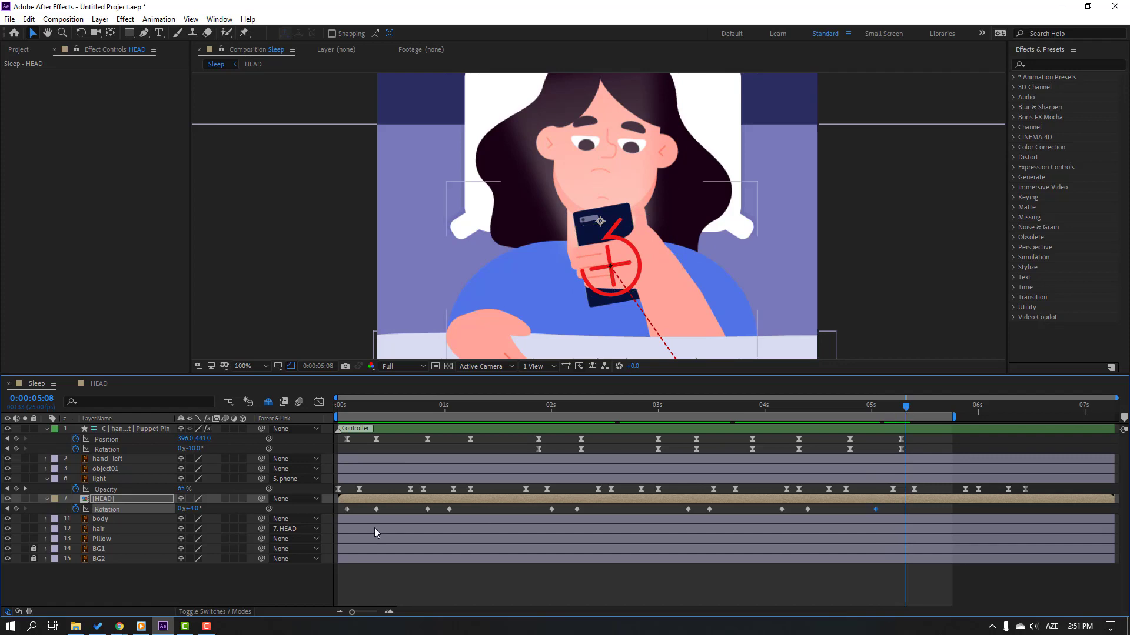
left_click(347, 509)
key("ctrl+c")
key("ctrl+v")
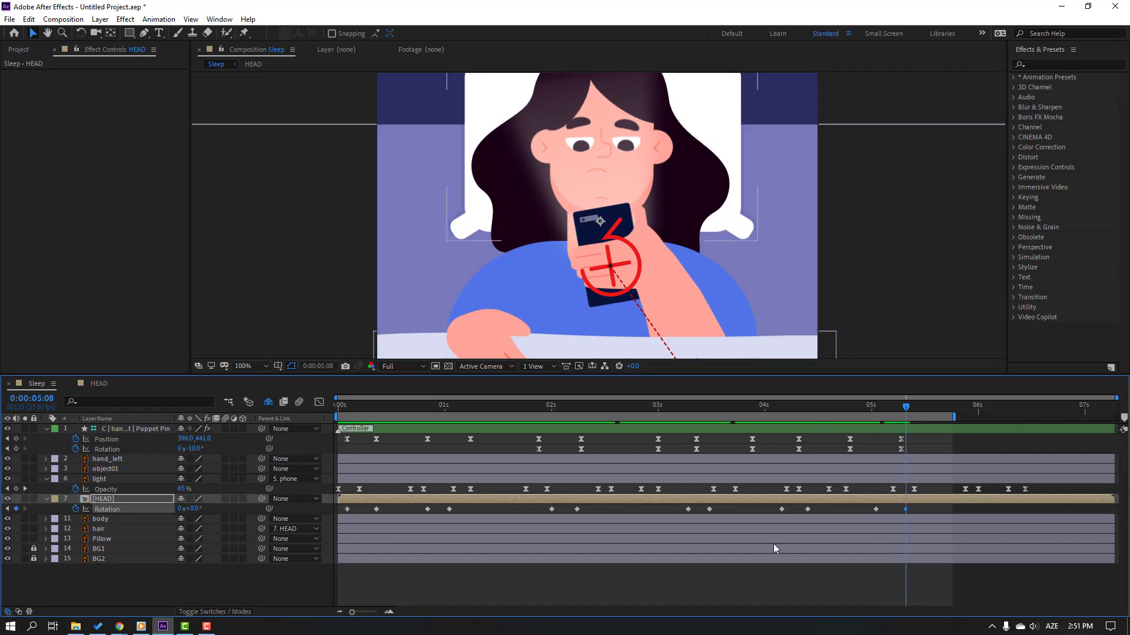
- Apply Easy Ease to all of HEAD's Rotation keyframes and preview the full scene at 50% magnification
left_click_drag(920, 504, 353, 510)
right_click(347, 511)
mouse_move(440, 503)
left_click(546, 541)
key("space")
key("comma")
key("comma")
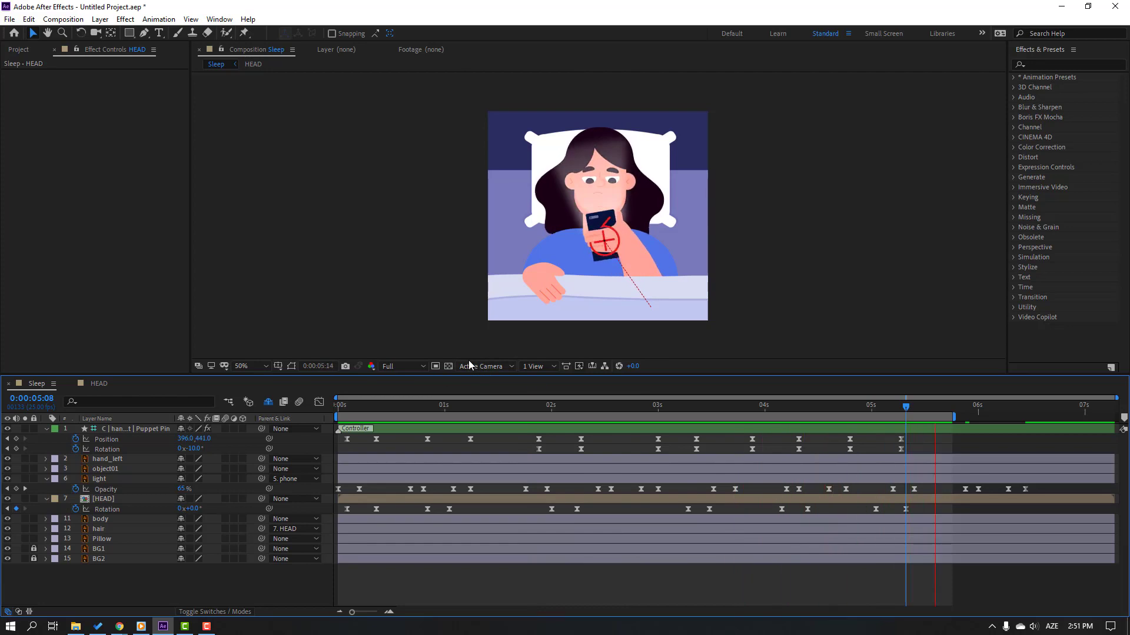
- Reveal HEAD's Position alongside its Rotation and set the first Position keyframe at 0:00:00:02
left_click(376, 403)
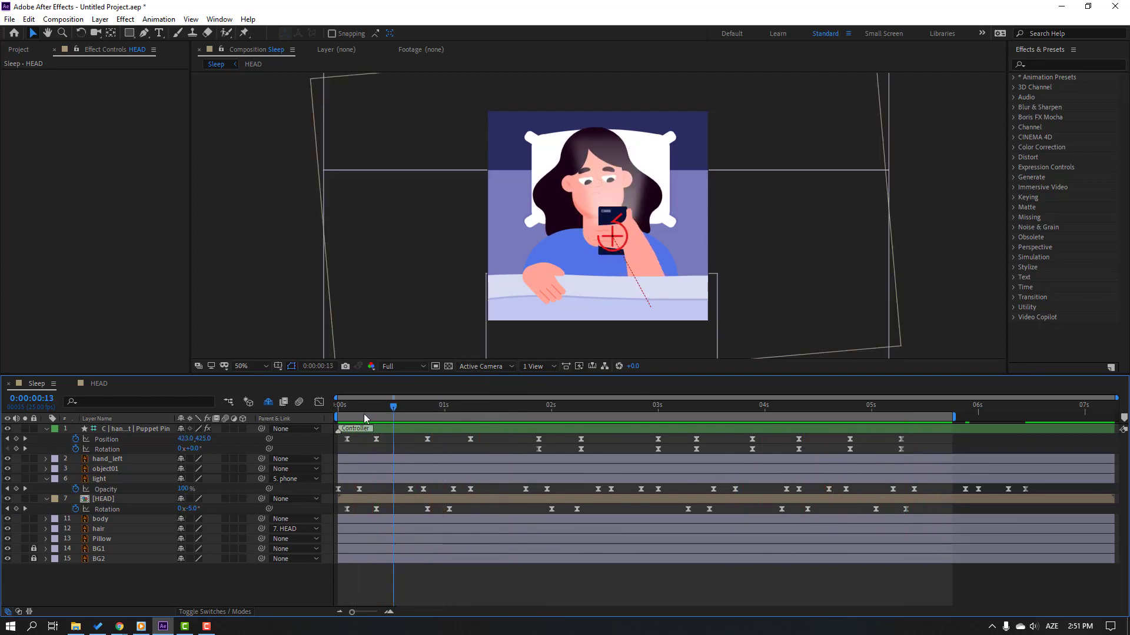
left_click(106, 499)
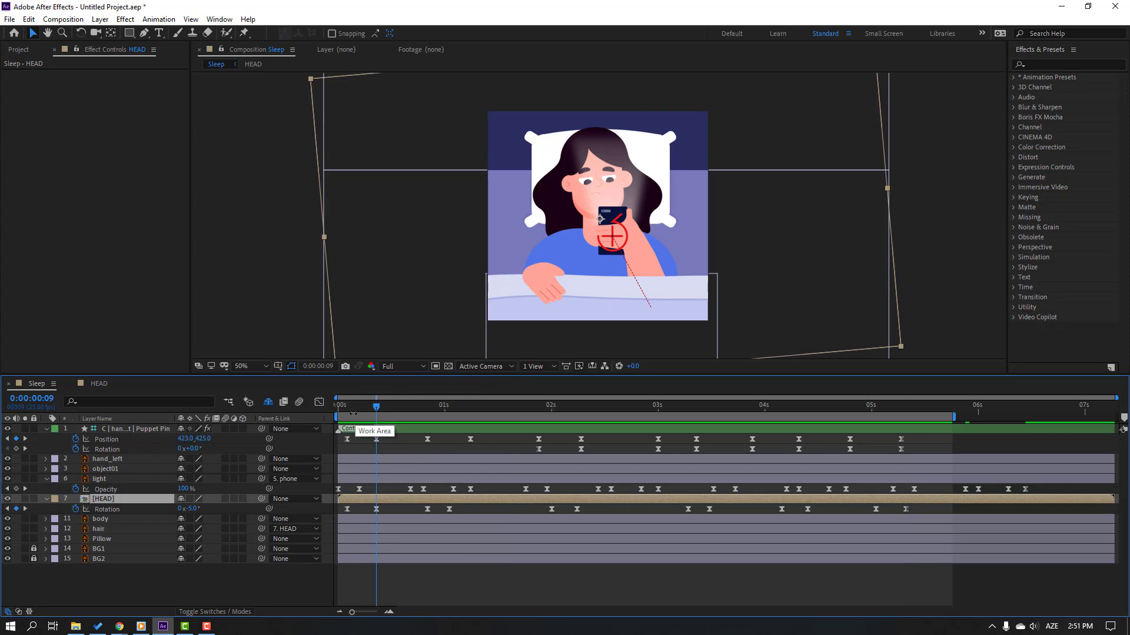
key("shift+p")
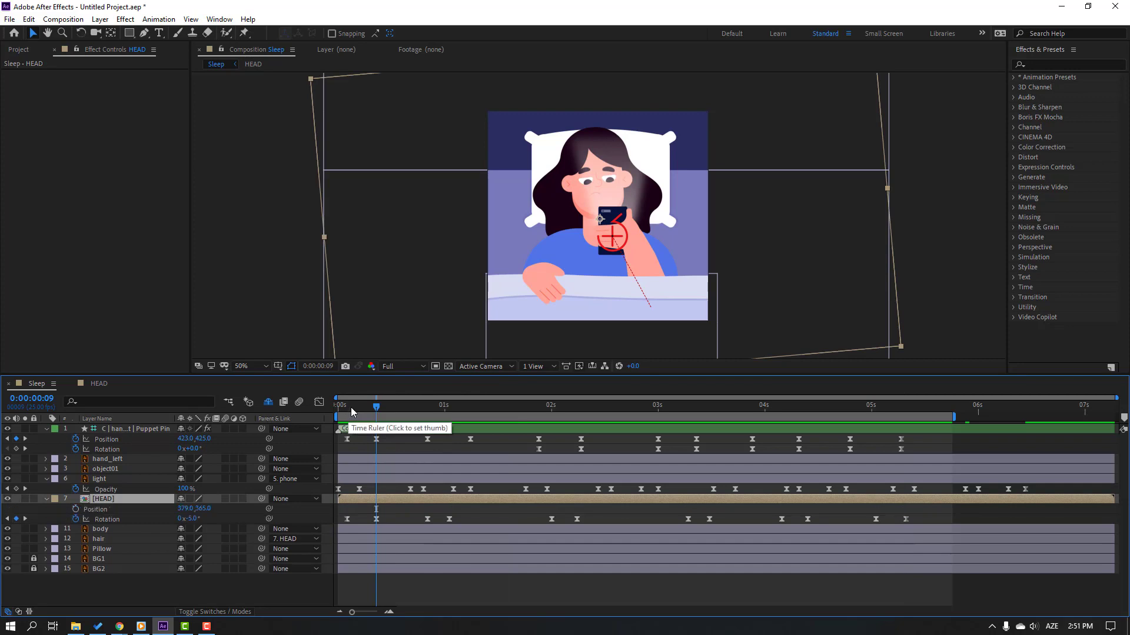
left_click(348, 409)
left_click(76, 510)
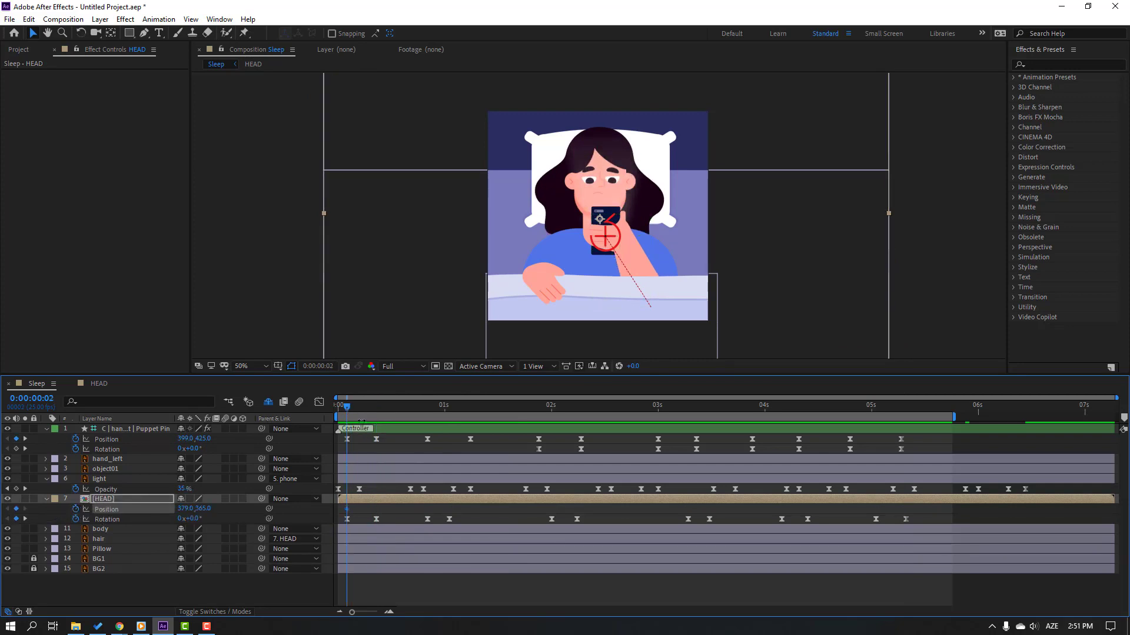
- Nudge HEAD down to a Y position of 371 at 0:00:00:05
left_click_drag(356, 411, 358, 410)
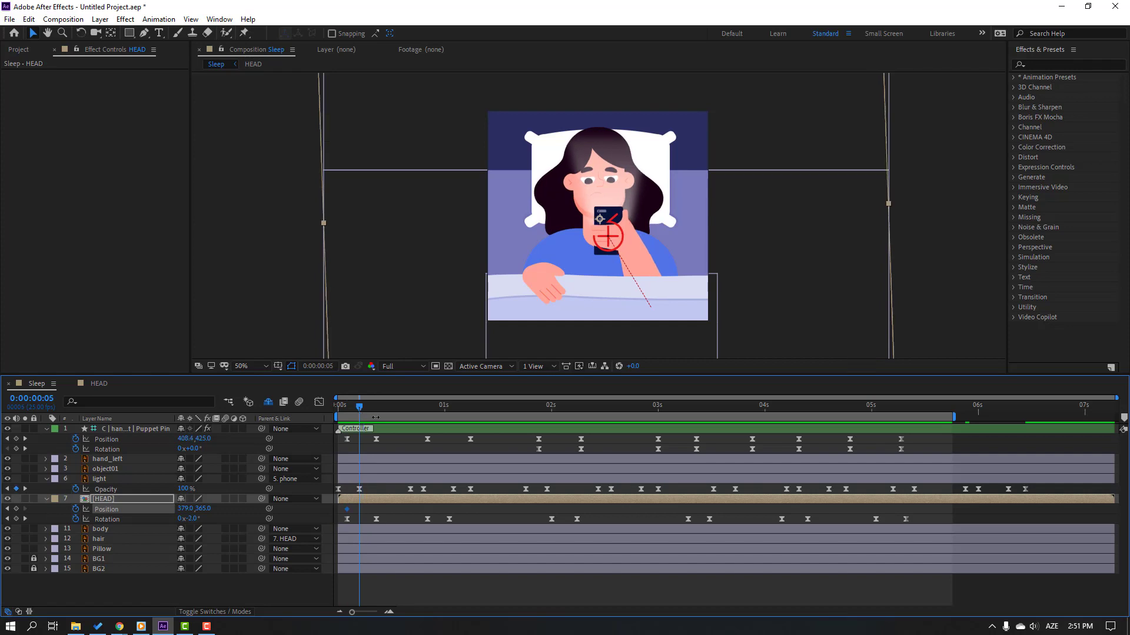
key("Down")
key("Down")
key("Down")
key("Down")
key("Down")
key("Down")
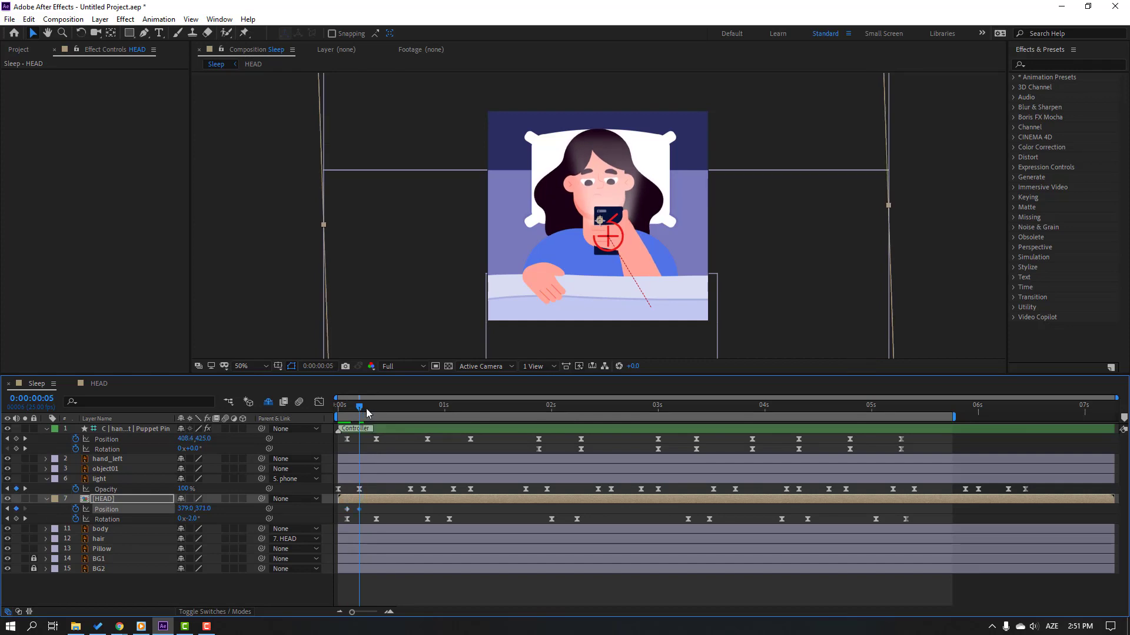
- Nudge HEAD back up to a Y position of 365 at 0:00:00:09
left_click(376, 412)
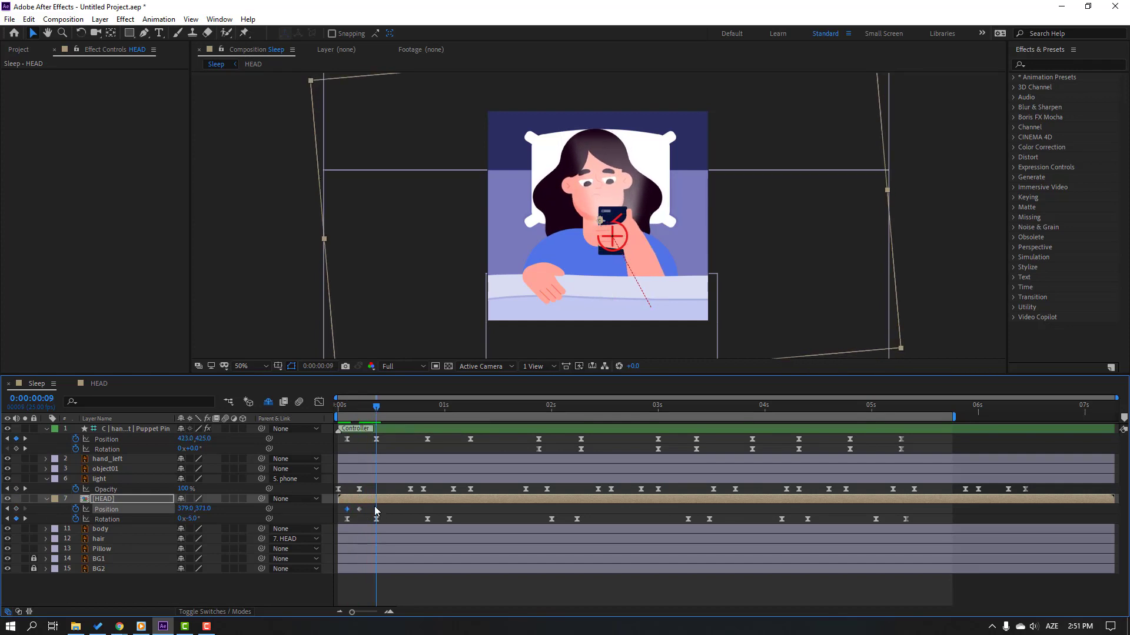
key("Up")
key("Up")
key("Up")
key("Up")
key("Up")
key("Up")
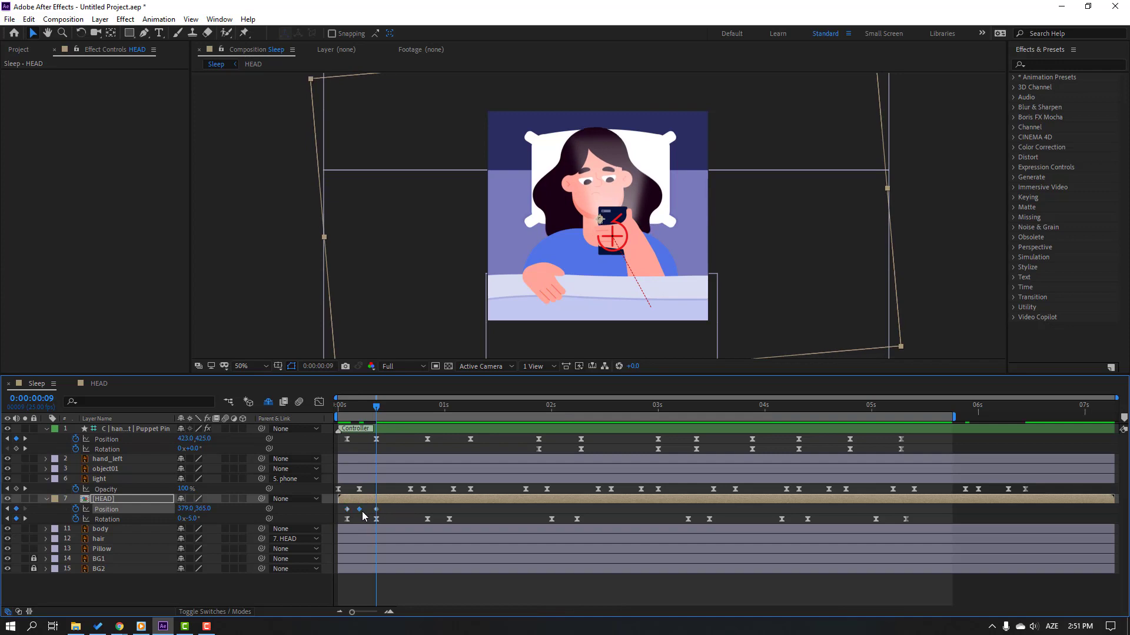
- Apply Easy Ease to HEAD's three Position keyframes and preview the head dip
right_click(347, 512)
mouse_move(391, 497)
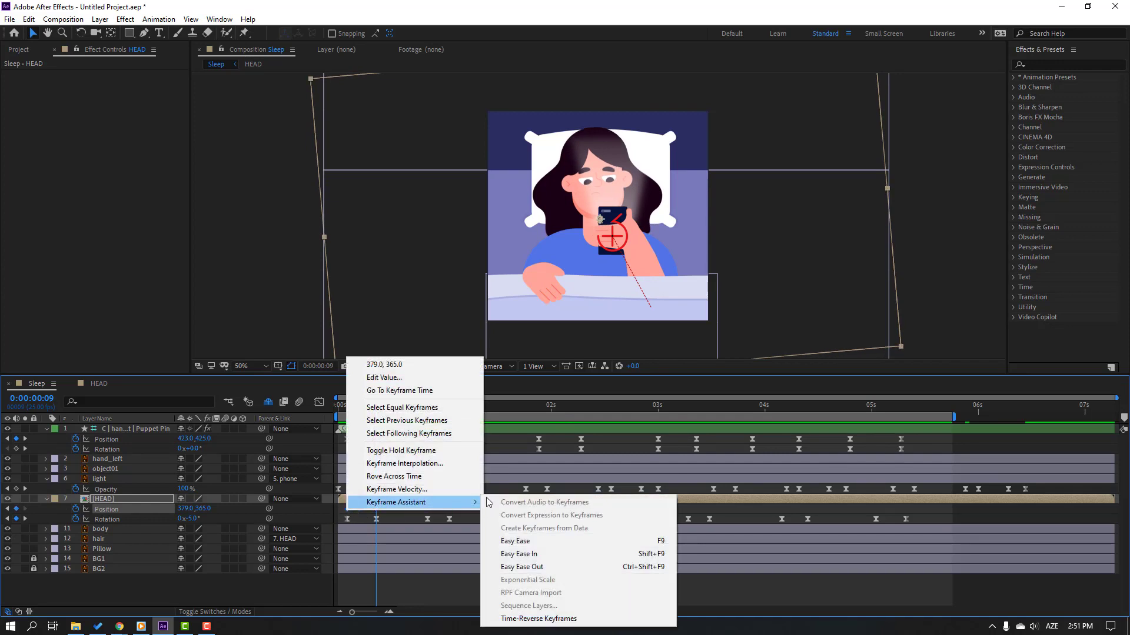
left_click(504, 602)
left_click(502, 588)
key("space")
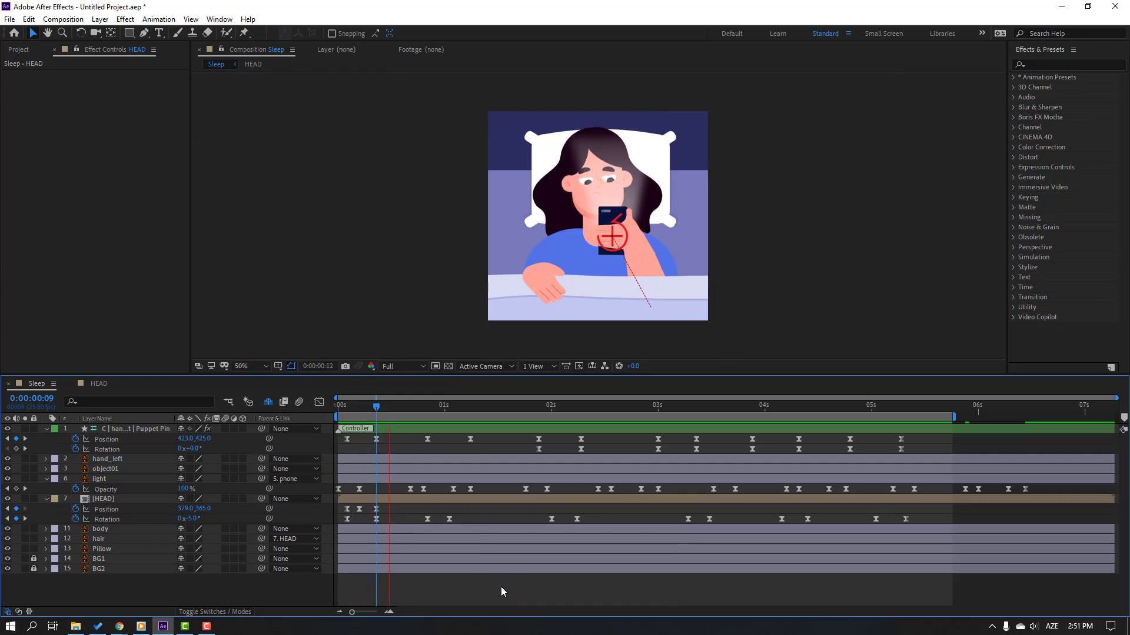
- Copy HEAD's three Position keyframes and paste them at the start of each head turn from 0:00:02:00 through 0:00:05:01
left_click_drag(388, 504, 353, 512)
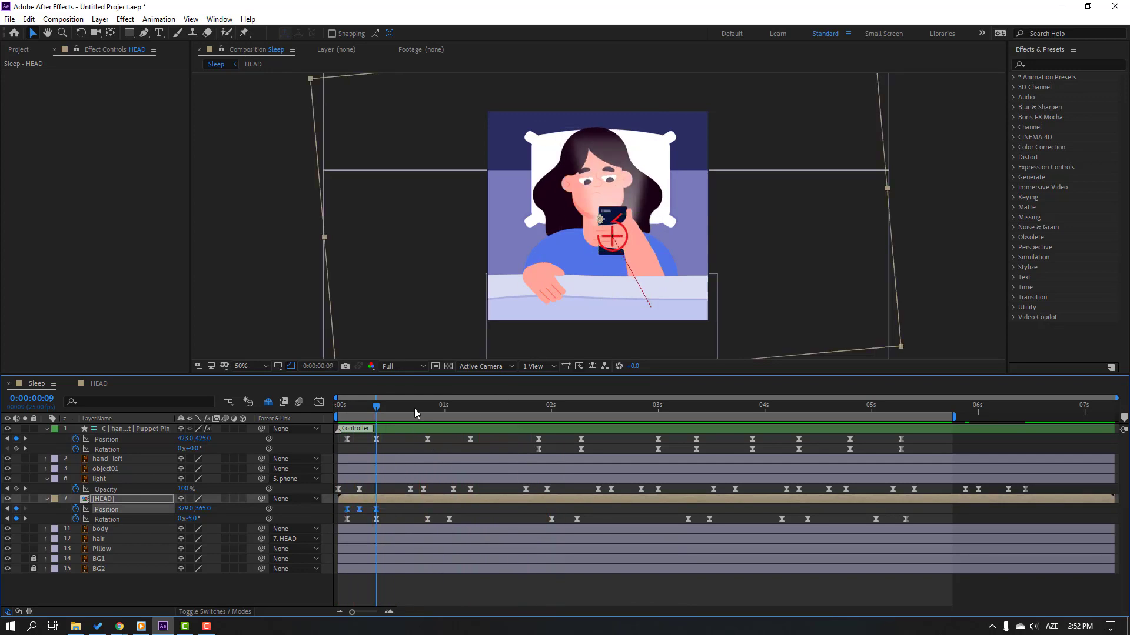
left_click_drag(401, 407, 551, 420)
key("ctrl+v")
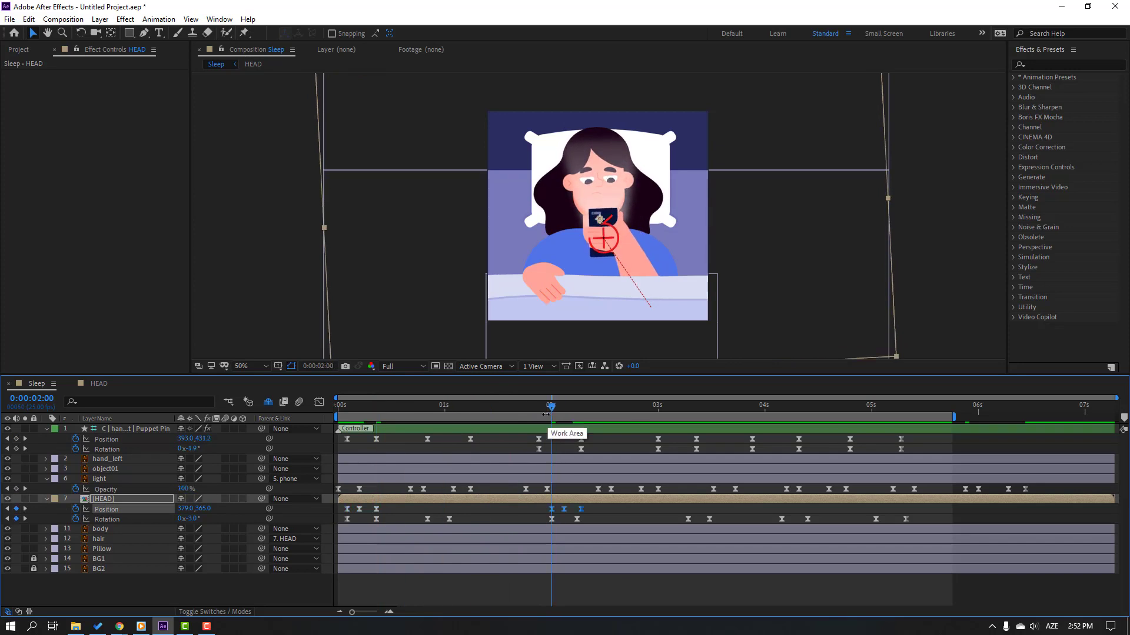
key("Page_Up")
left_click_drag(553, 410, 783, 408)
left_click_drag(886, 408, 876, 408)
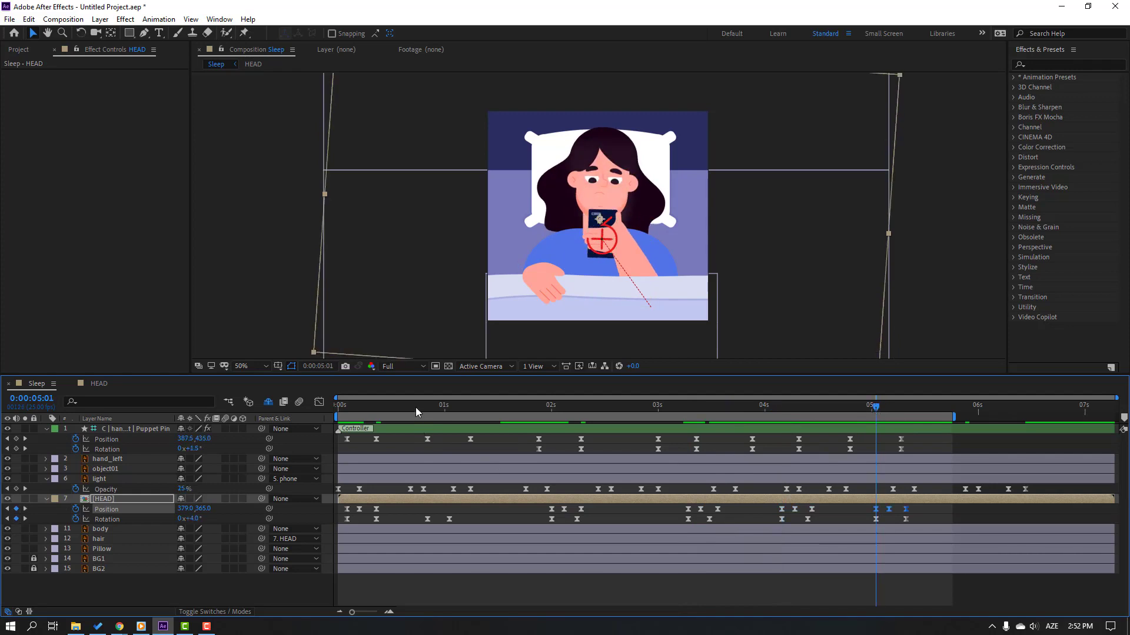
- Paste HEAD's Position dip at the head turn starting at 0:00:00:21 and preview the animation
left_click(423, 408)
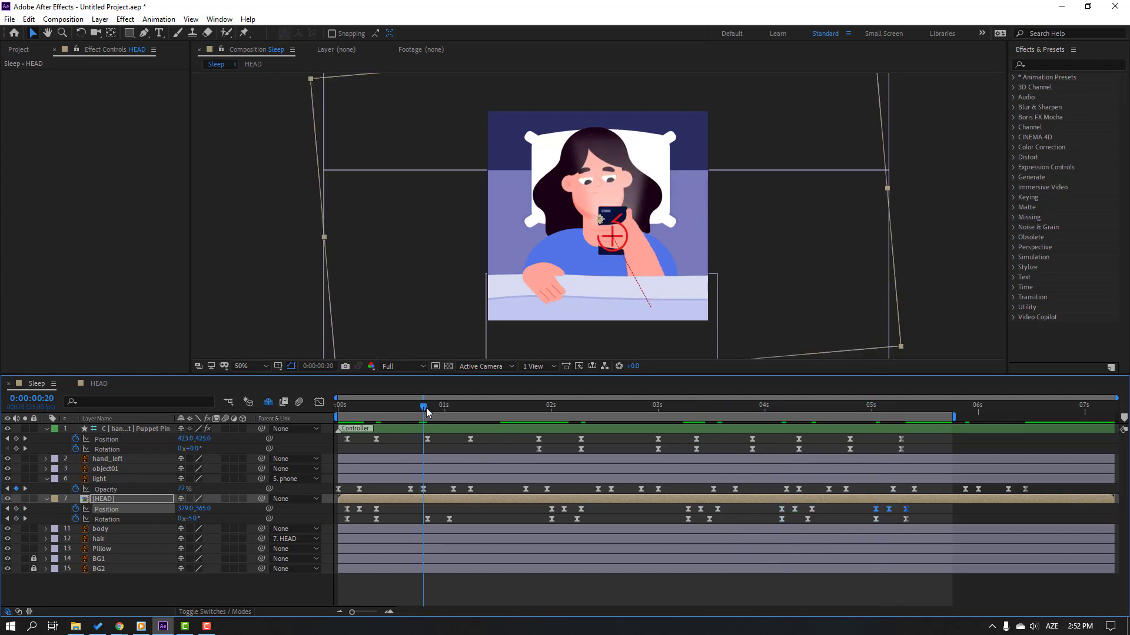
key("ctrl+v")
left_click(458, 605)
key("space")
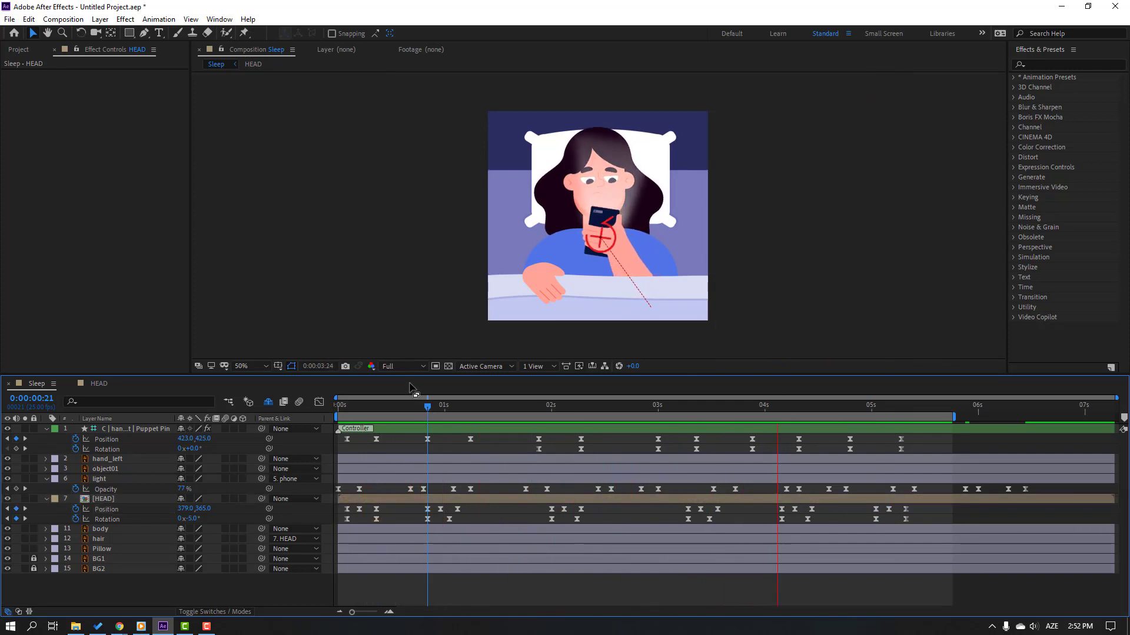
- Open the HEAD composition and set a Position keyframe on the eyebrown layer at 0:00:00:02
left_click(347, 405)
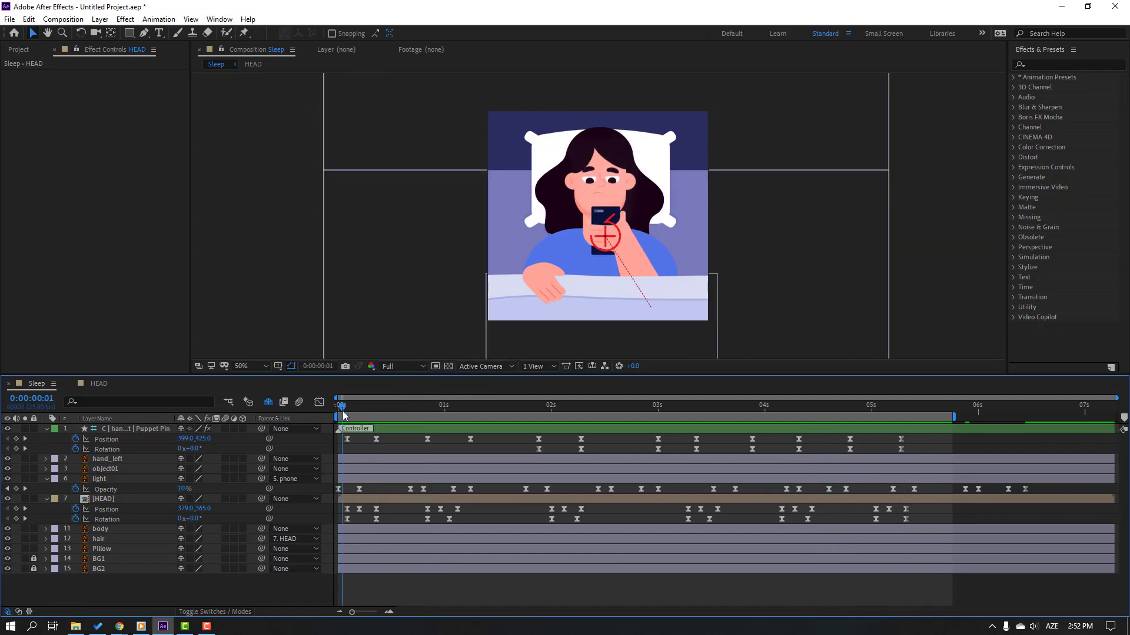
double_click(103, 499)
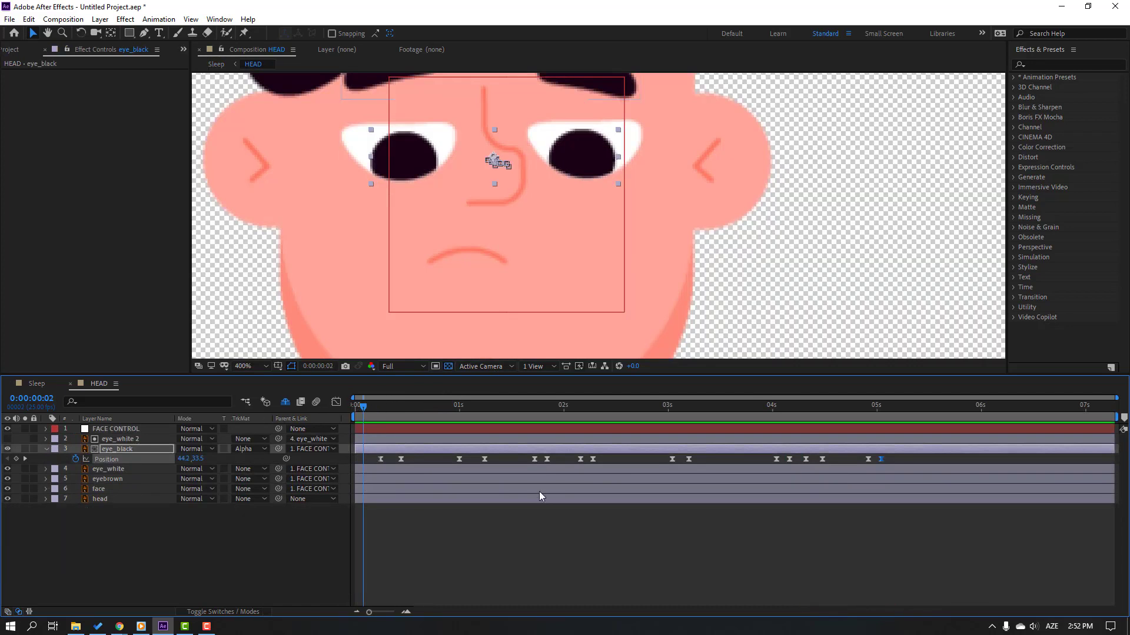
left_click(129, 477)
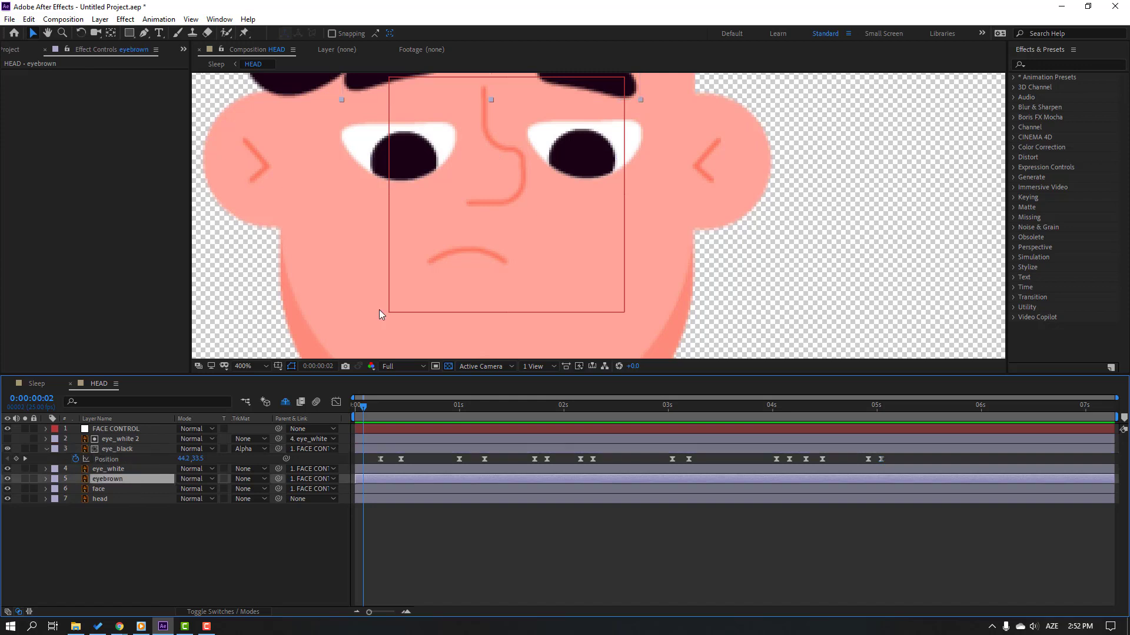
key("alt+shift+p")
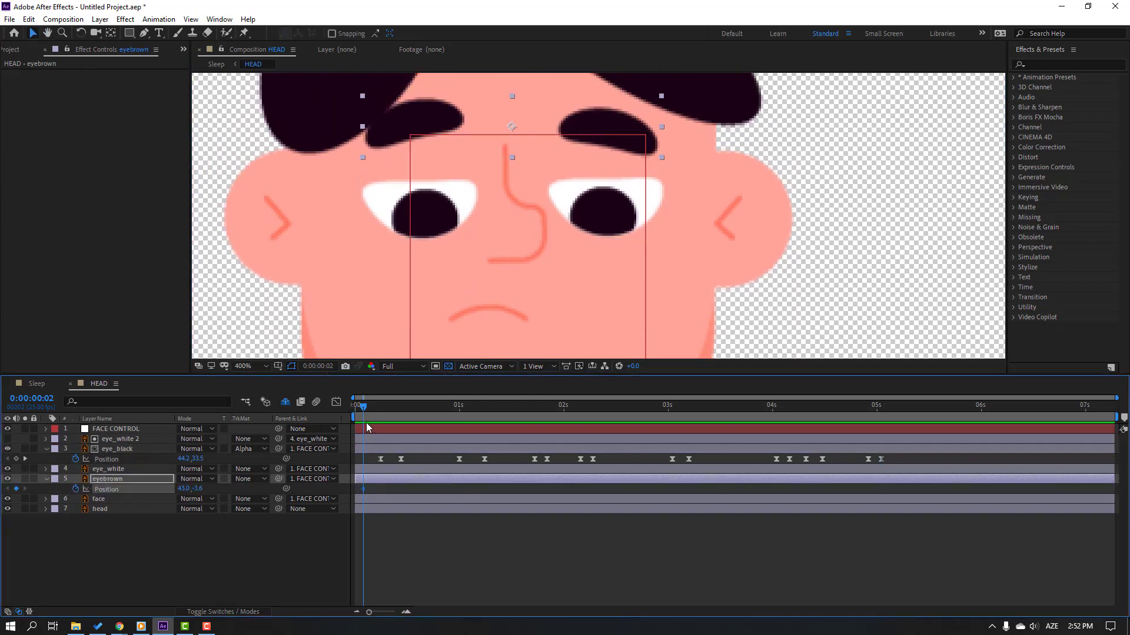
- Lower the eyebrown layer at 0:00:00:06, hold it at about one second, and raise it to Y -6.6 a few frames on
key("Page_Down")
key("Page_Down")
key("Page_Down")
key("Page_Down")
key("Down")
key("Down")
key("Down")
key("Down")
left_click_drag(371, 412, 480, 409)
left_click_drag(194, 490, 187, 489)
- Lower the eyebrown layer at 0:00:02:08 and set its Y position to -3.6 at 0:00:03:05, with a hold keyframe before each change
left_click_drag(481, 408, 598, 416)
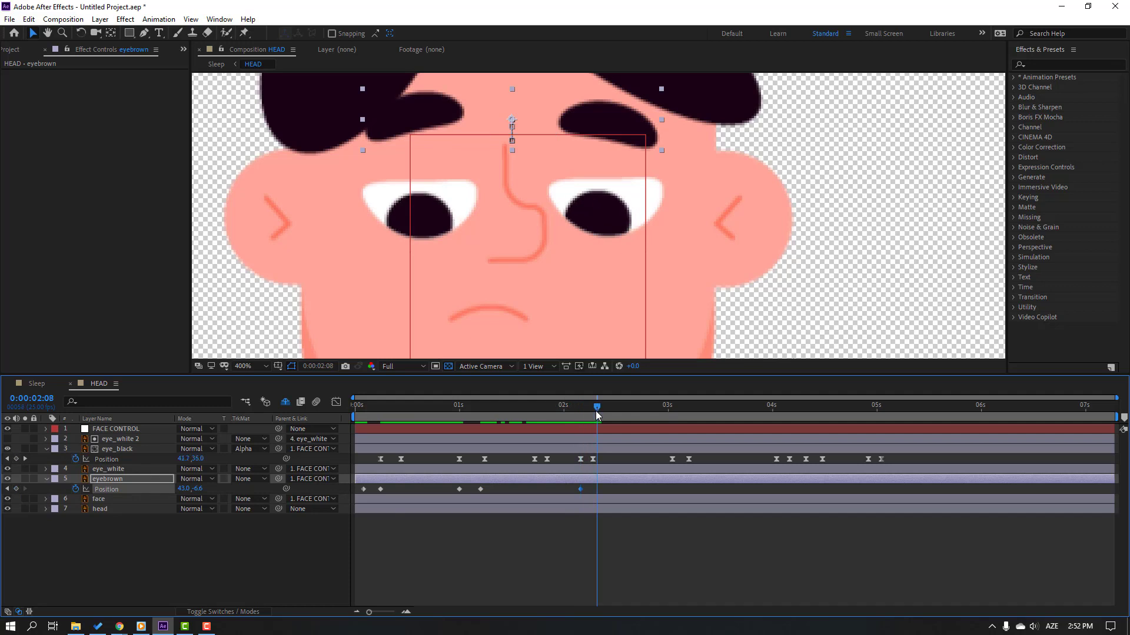
left_click_drag(198, 493, 205, 490)
left_click_drag(665, 409, 689, 417)
left_click_drag(195, 490, 190, 489)
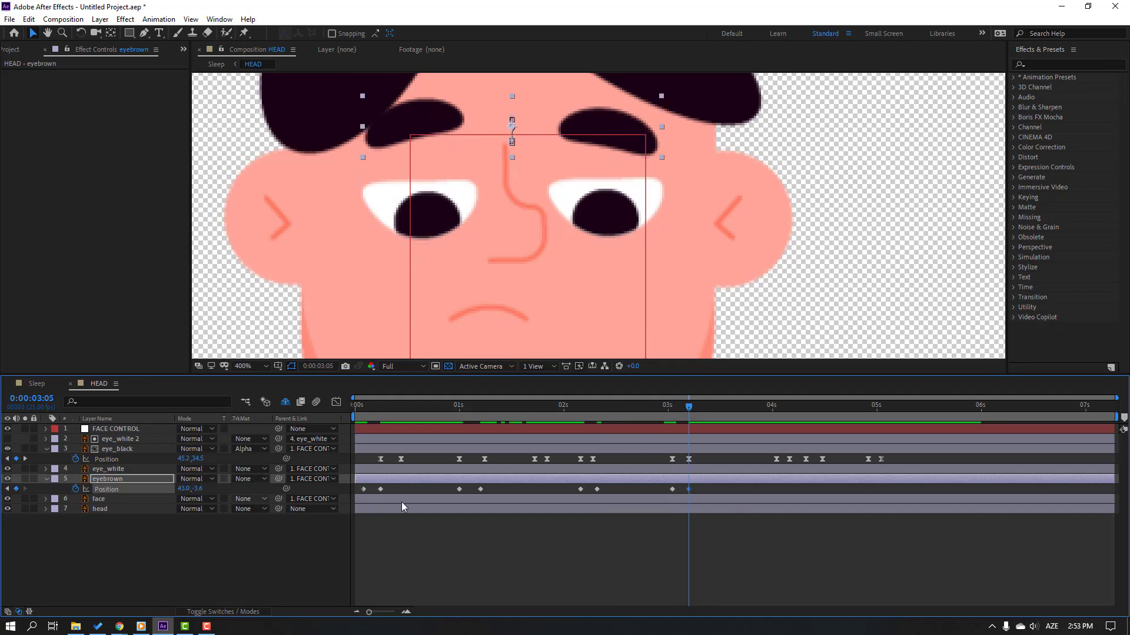
- Apply Easy Ease to all of the eyebrown layer's Position keyframes and preview the result in the Sleep composition
left_click_drag(715, 499, 350, 487)
right_click(365, 489)
mouse_move(456, 481)
left_click(521, 521)
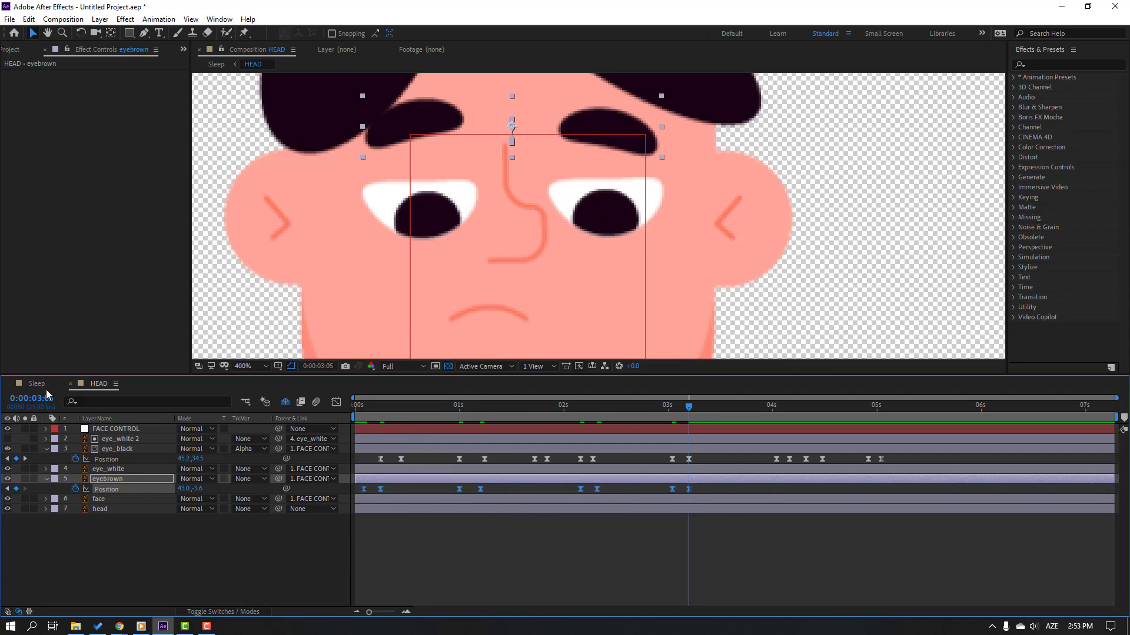
left_click(37, 384)
key("space")
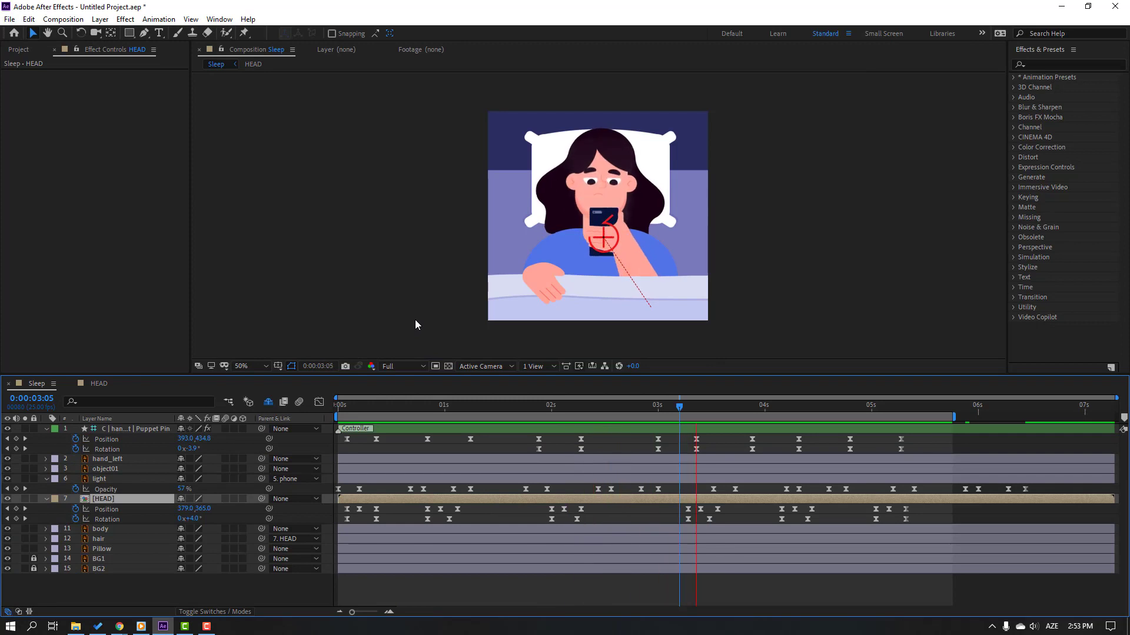
key("space")
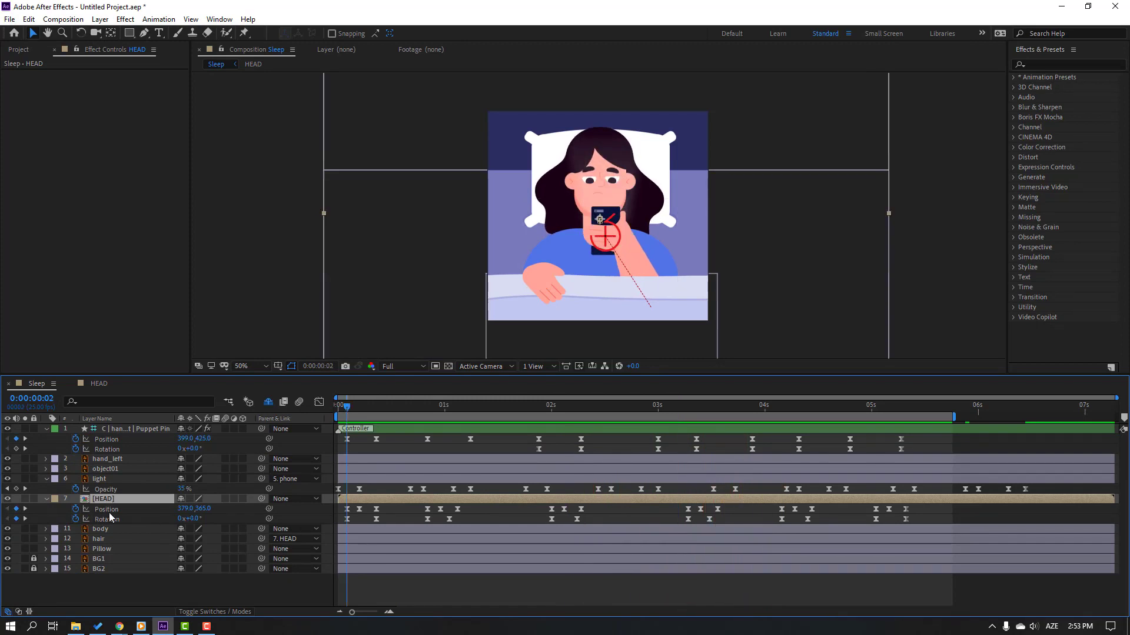
- Set a Position keyframe on the FACE CONTROL layer in the HEAD composition at 0:00:00:02
left_click(347, 519)
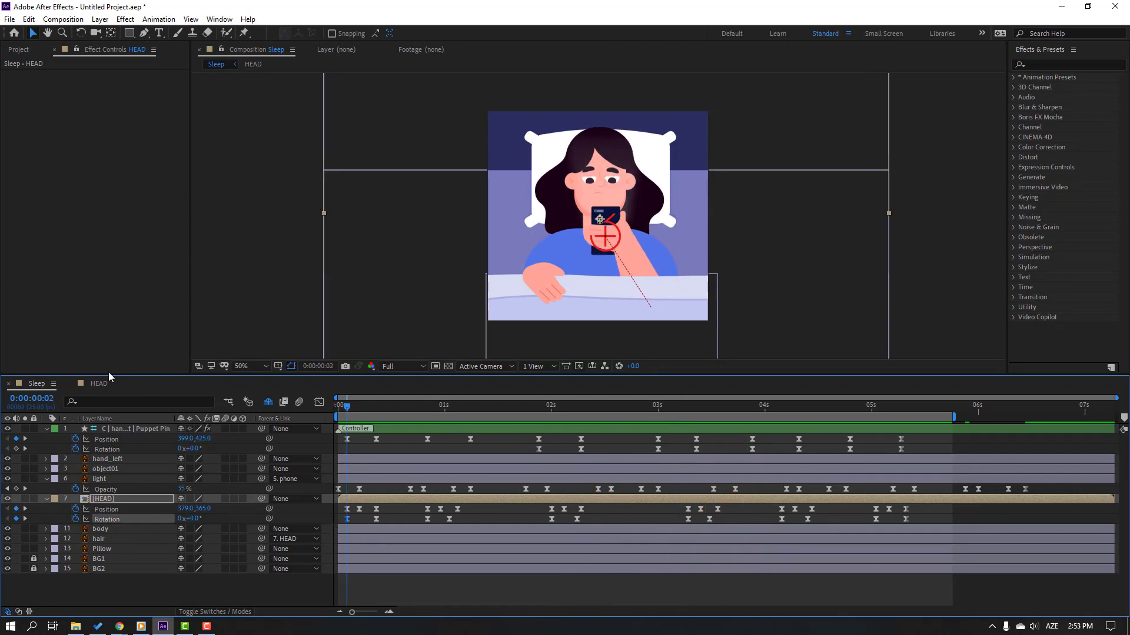
left_click(97, 383)
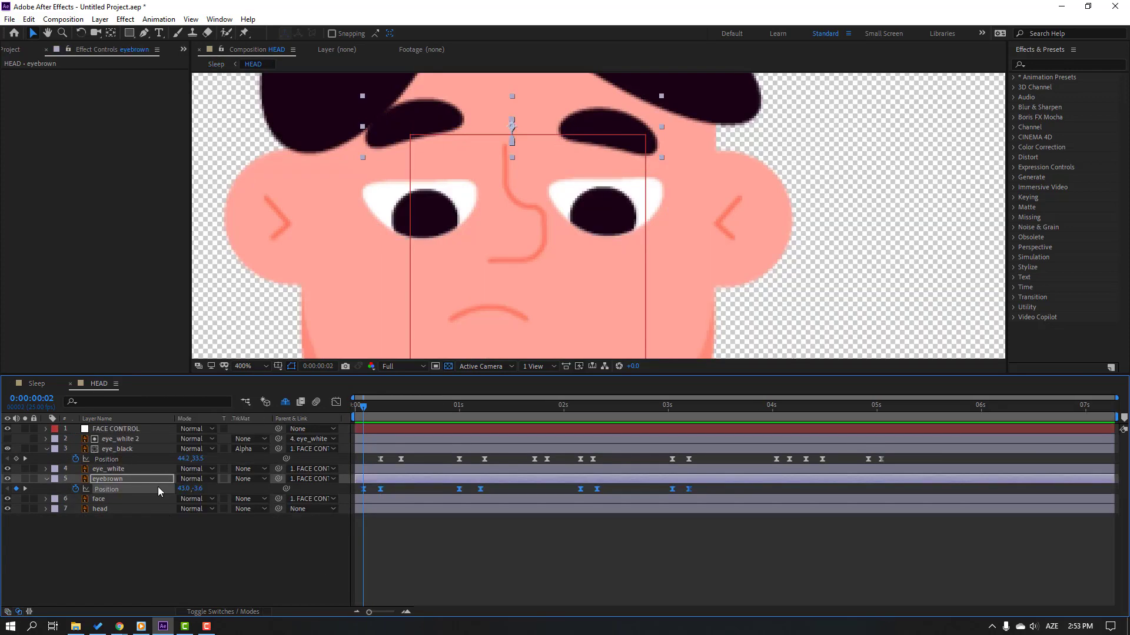
left_click(115, 430)
key("p")
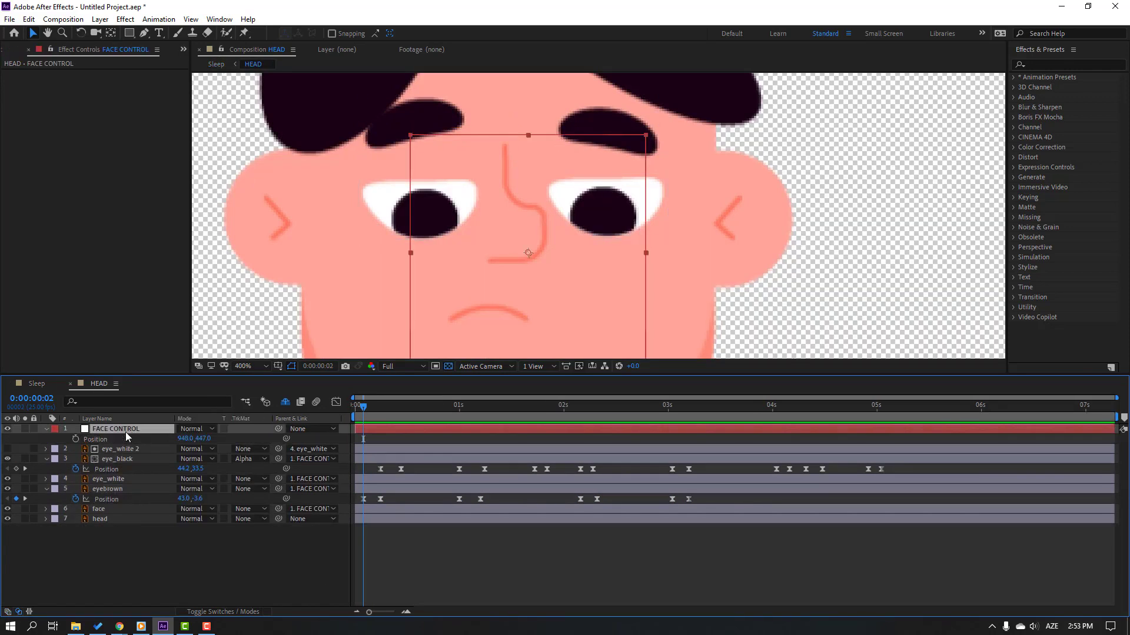
left_click(76, 437)
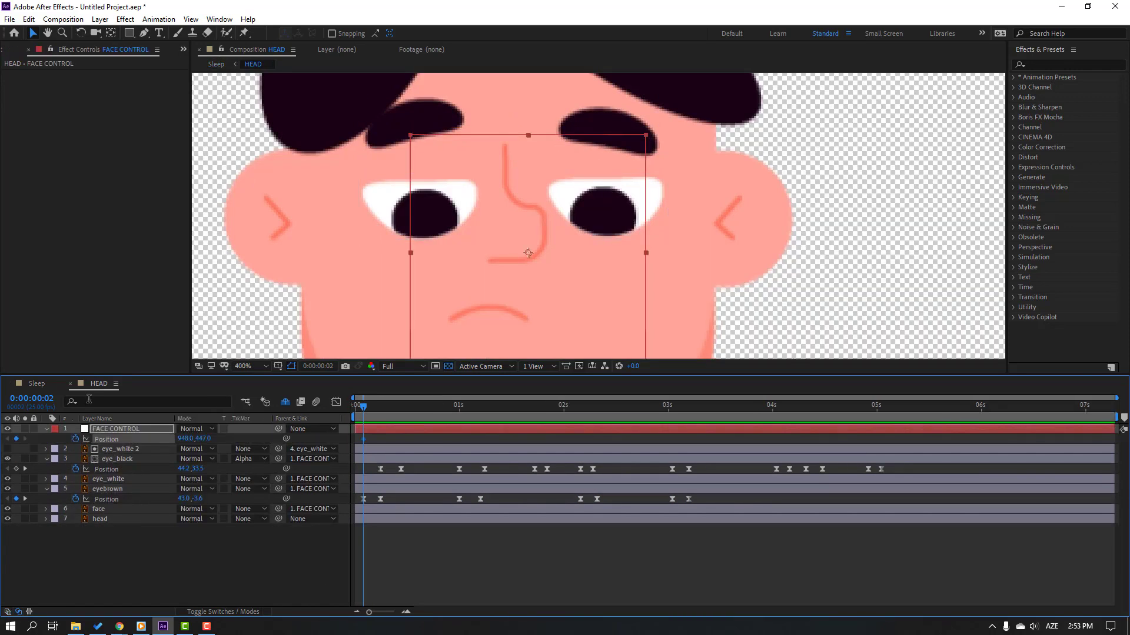
- Shift the FACE CONTROL layer slightly down and right to about 952.5, 451.0 at 0:00:00:09, matching the head tilt in Sleep
left_click(41, 383)
left_click_drag(348, 408, 380, 415)
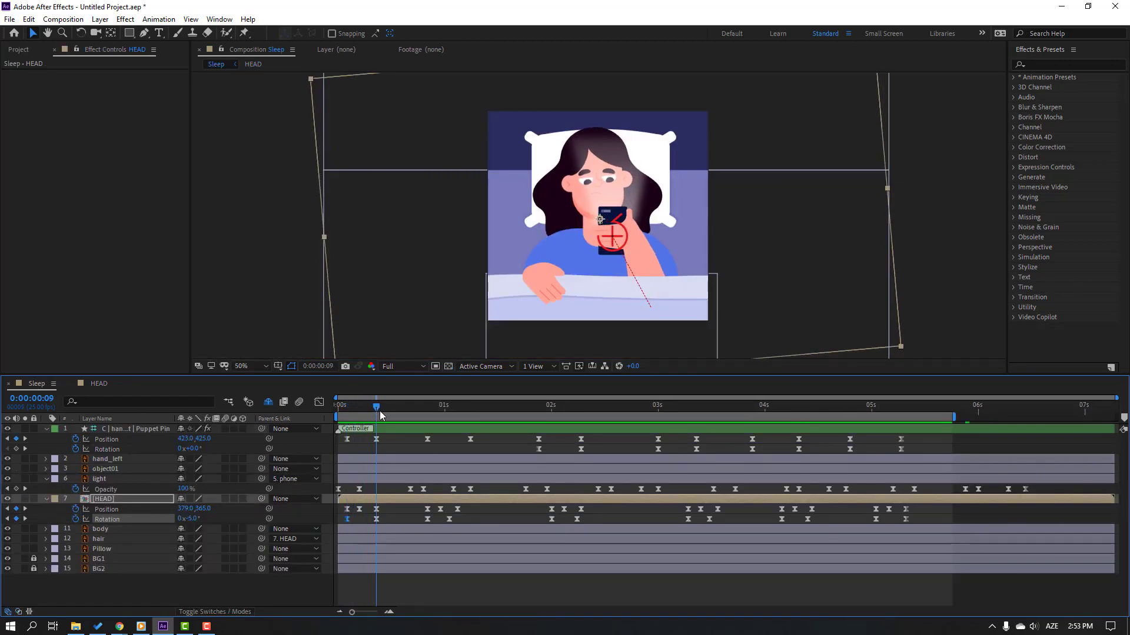
left_click(98, 384)
scroll(551, 286, "down", 2)
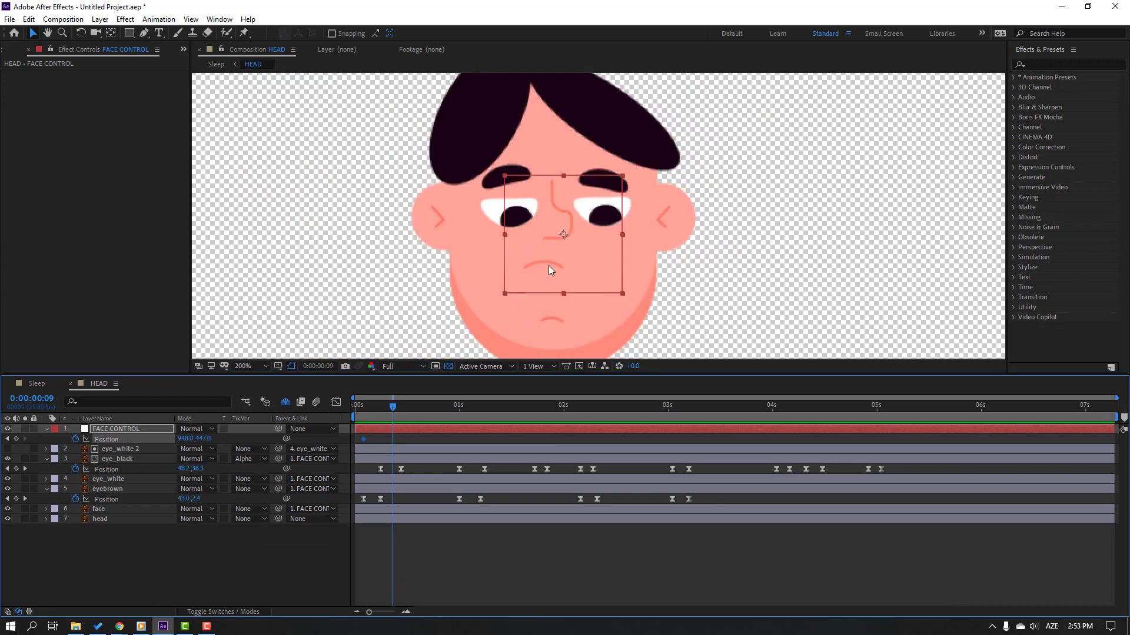
left_click_drag(560, 248, 565, 253)
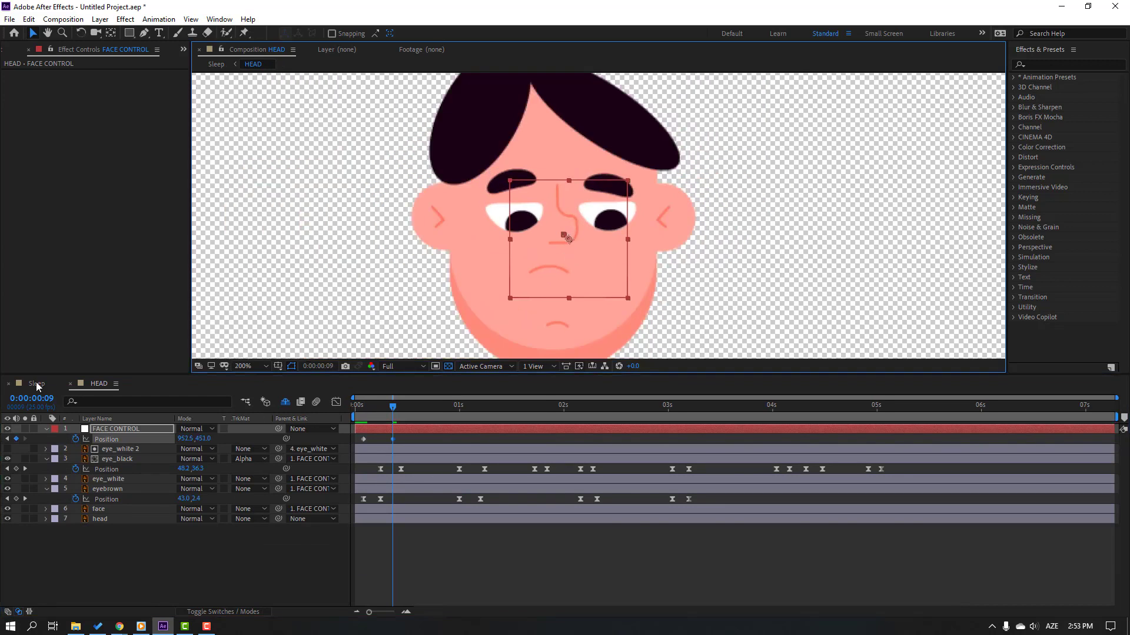
- Hold the FACE CONTROL layer's Position at 0:00:00:21, and raise it to about 952.0, 441.5 at 0:00:01:03
left_click(36, 384)
left_click_drag(341, 410, 429, 410)
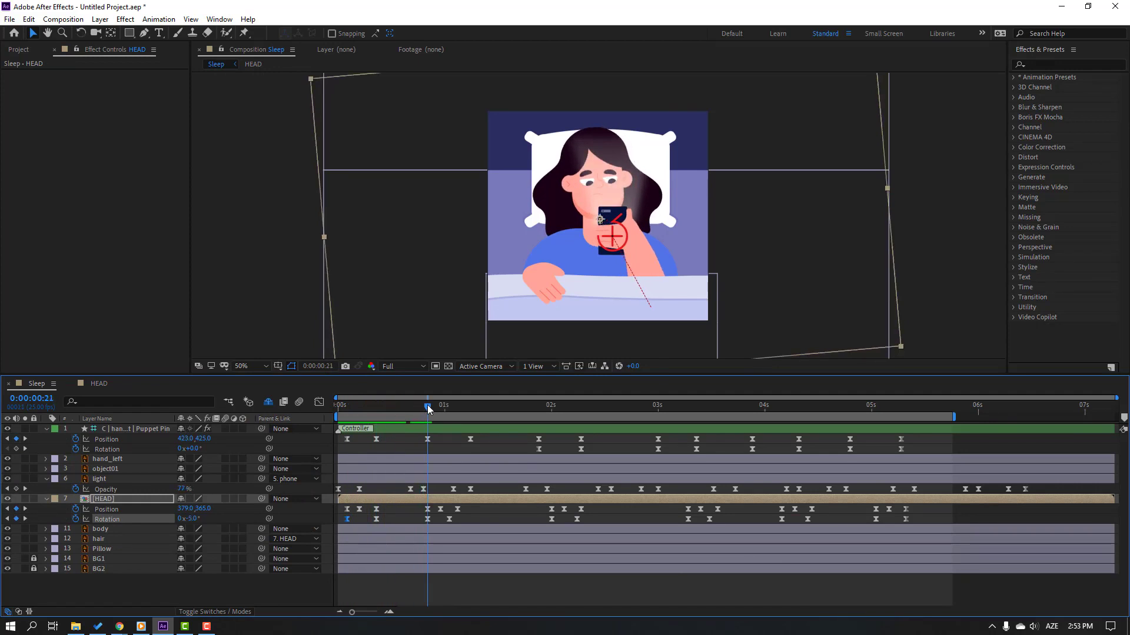
left_click(97, 384)
left_click(16, 439)
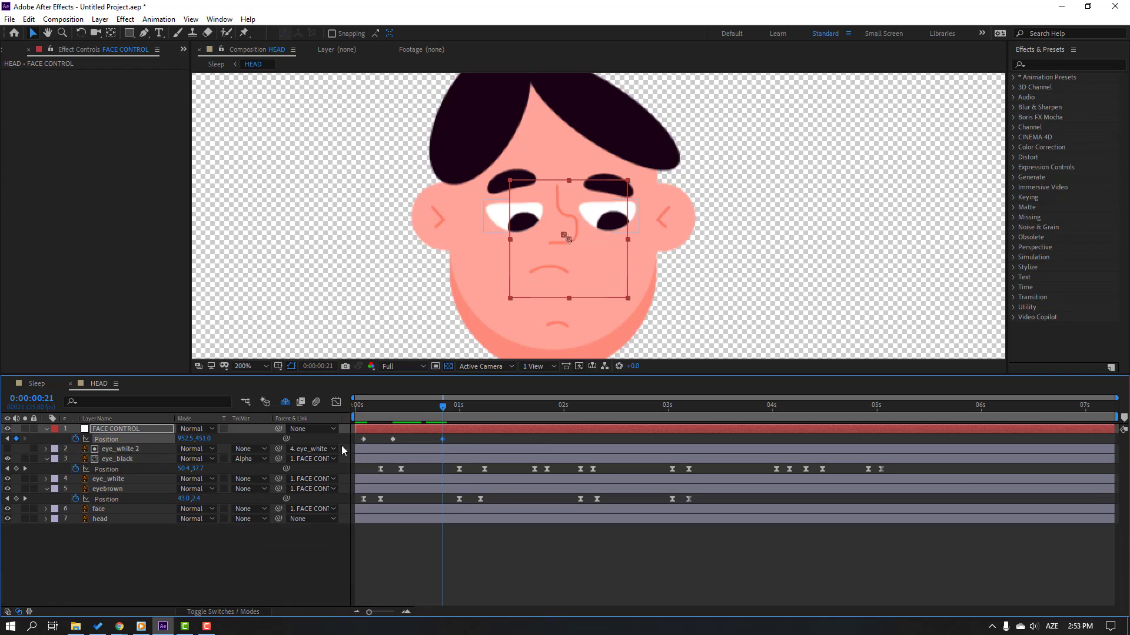
left_click(44, 386)
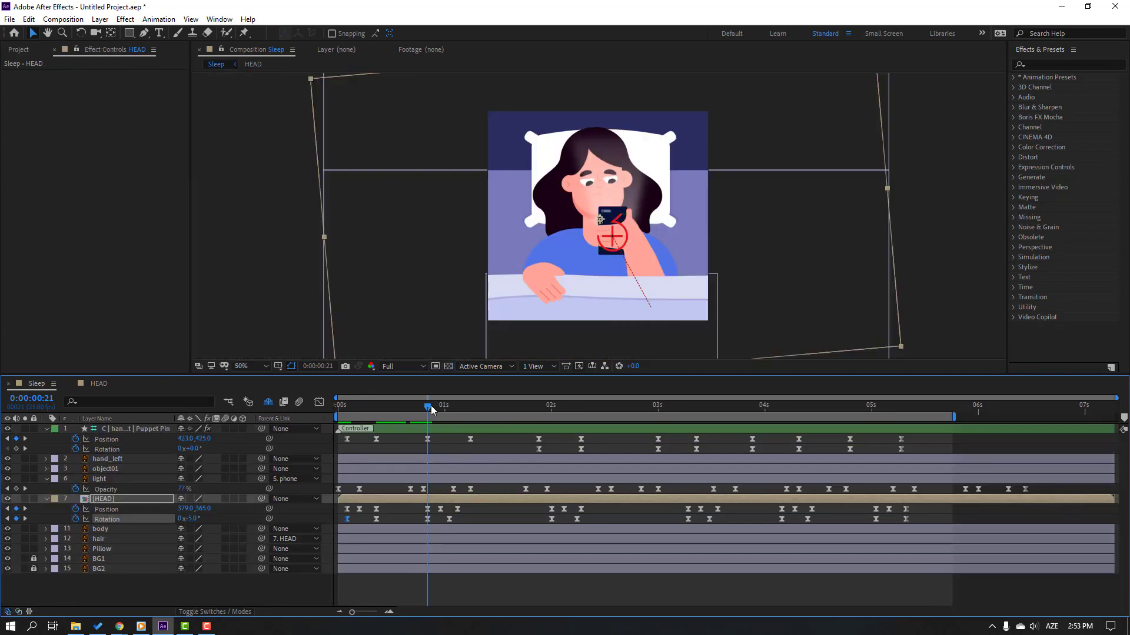
left_click_drag(430, 405, 457, 416)
left_click(99, 384)
left_click_drag(566, 256, 564, 245)
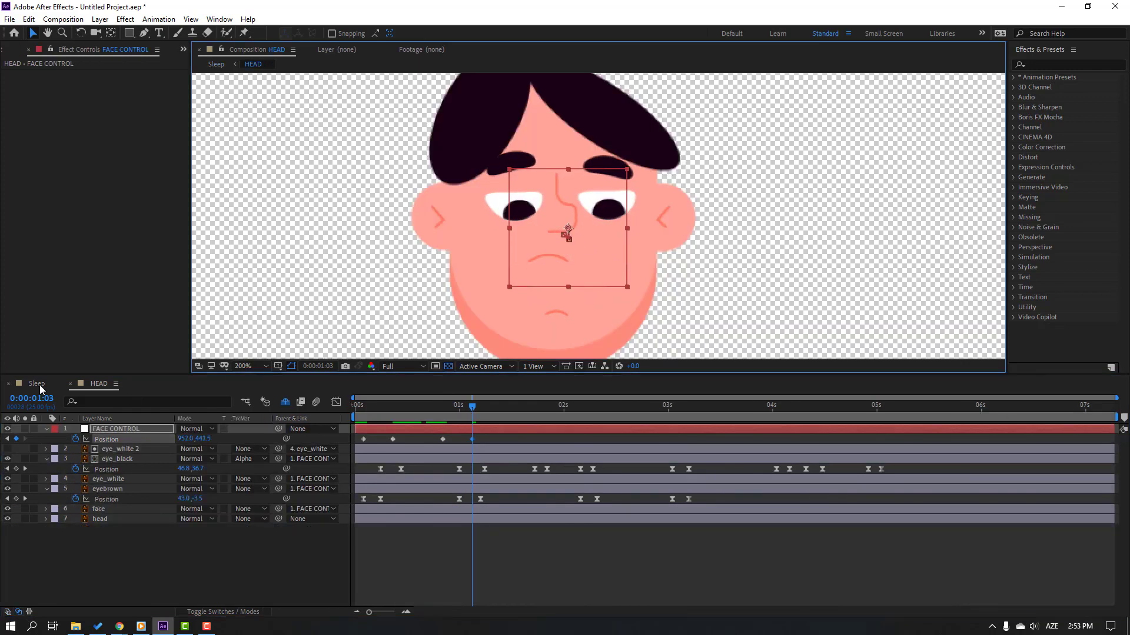
- Hold the FACE CONTROL layer's Position at 0:00:02:00, and move it down and right to about 960.5, 456.5 a few frames on
left_click(39, 384)
left_click_drag(414, 411, 562, 419)
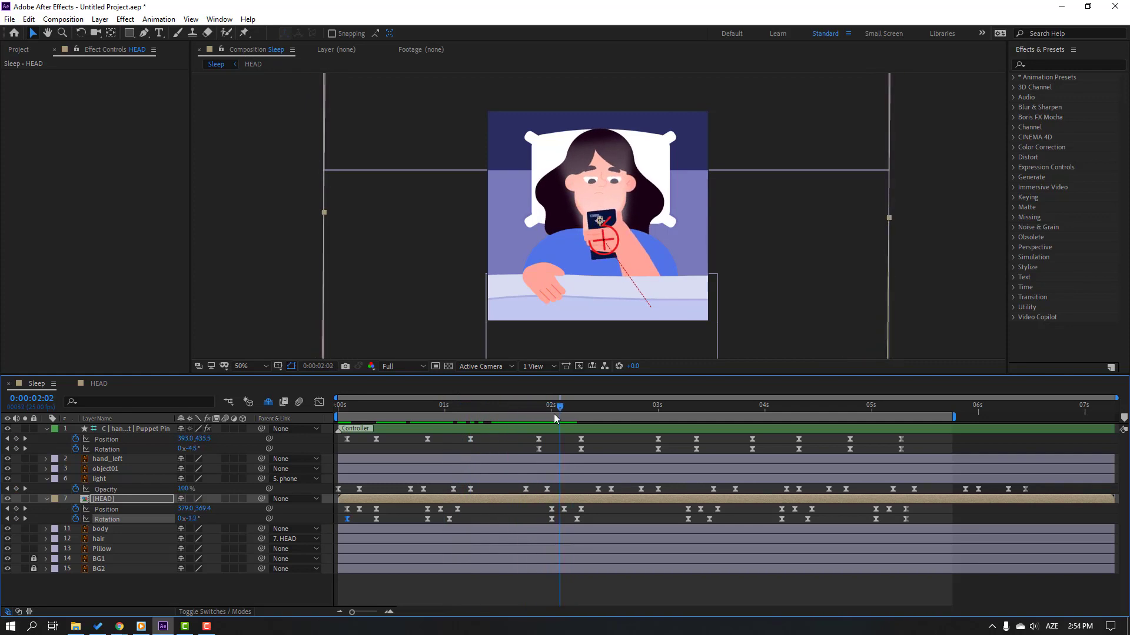
left_click(96, 383)
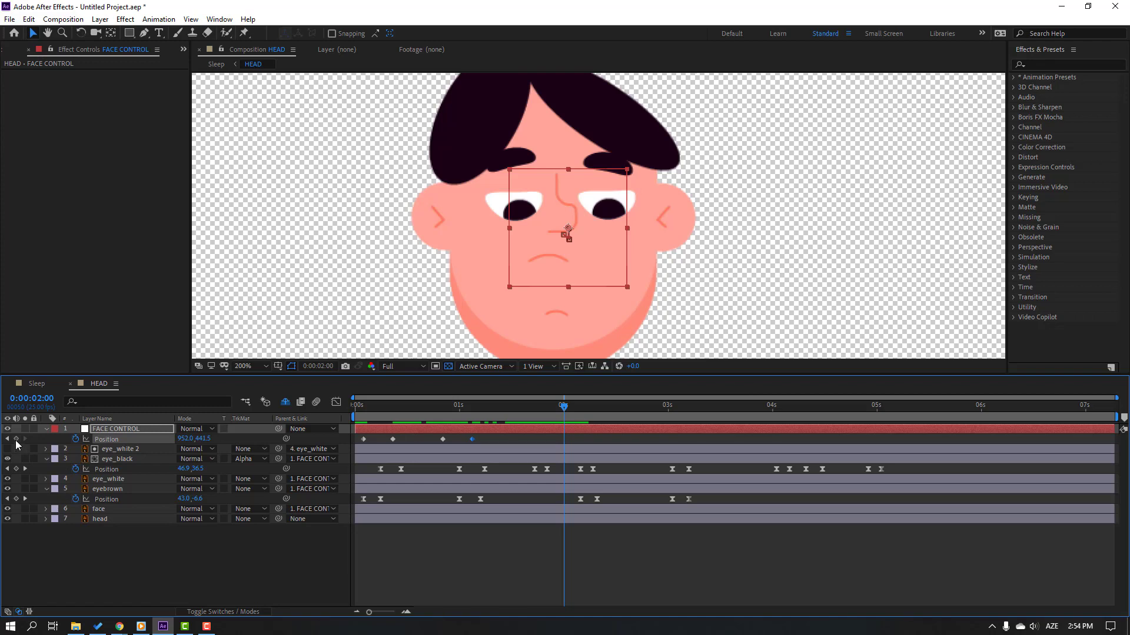
left_click_drag(583, 410, 584, 409)
left_click_drag(595, 245, 602, 259)
- Hold the FACE CONTROL layer's Position just after three seconds, and shift it left to about 947.5, 457.5 at 0:00:03:12
left_click(36, 385)
left_click_drag(581, 415, 685, 416)
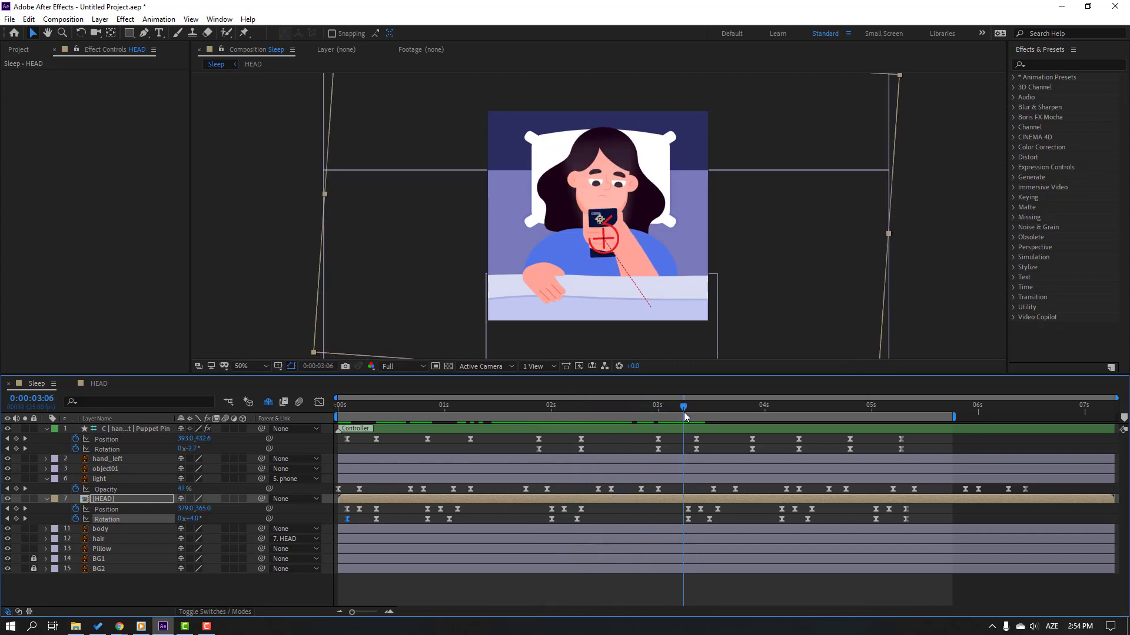
left_click(99, 384)
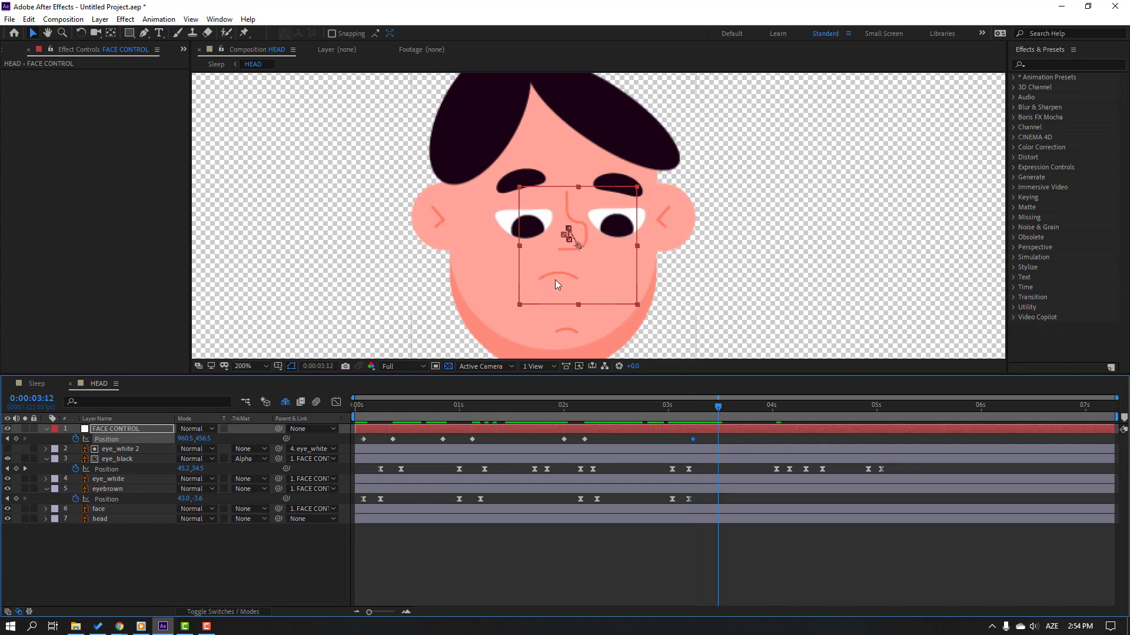
left_click_drag(581, 274, 567, 275)
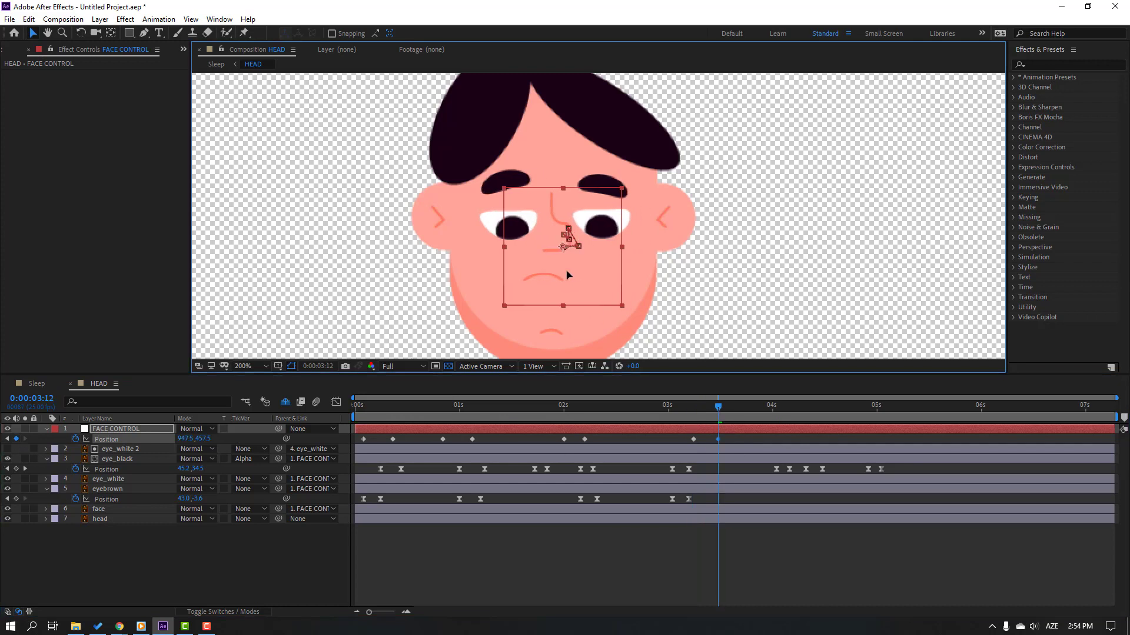
- Fit the Sleep composition in the viewer and set a Rotation keyframe on the hand_left layer at 0:00:00:02
left_click(39, 382)
left_click_drag(669, 406, 880, 405)
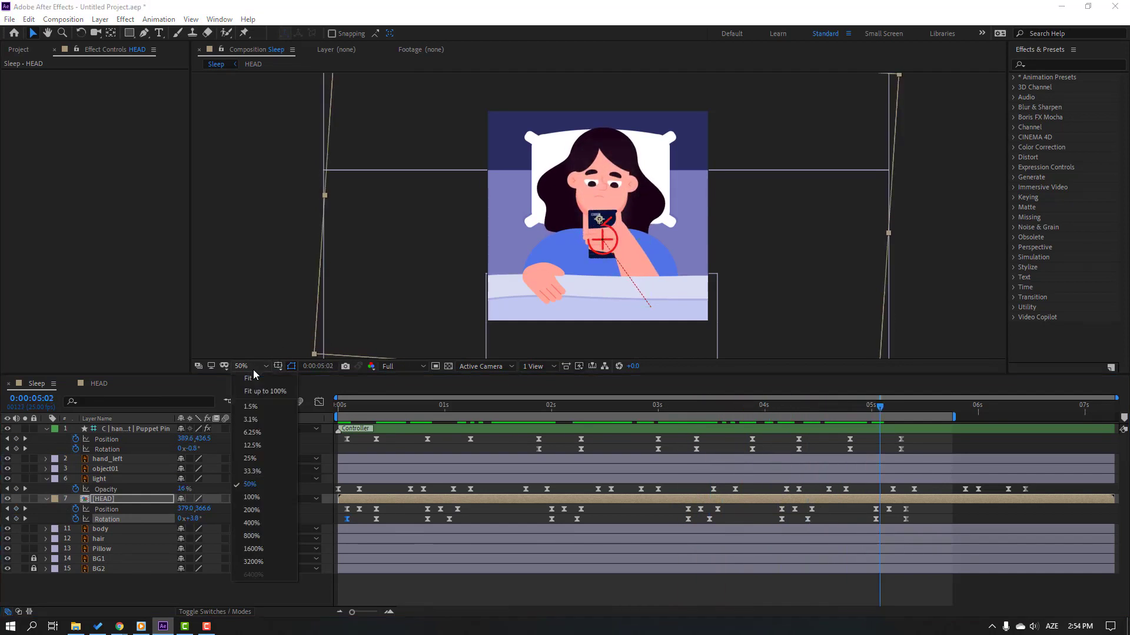
left_click(249, 366)
left_click(250, 393)
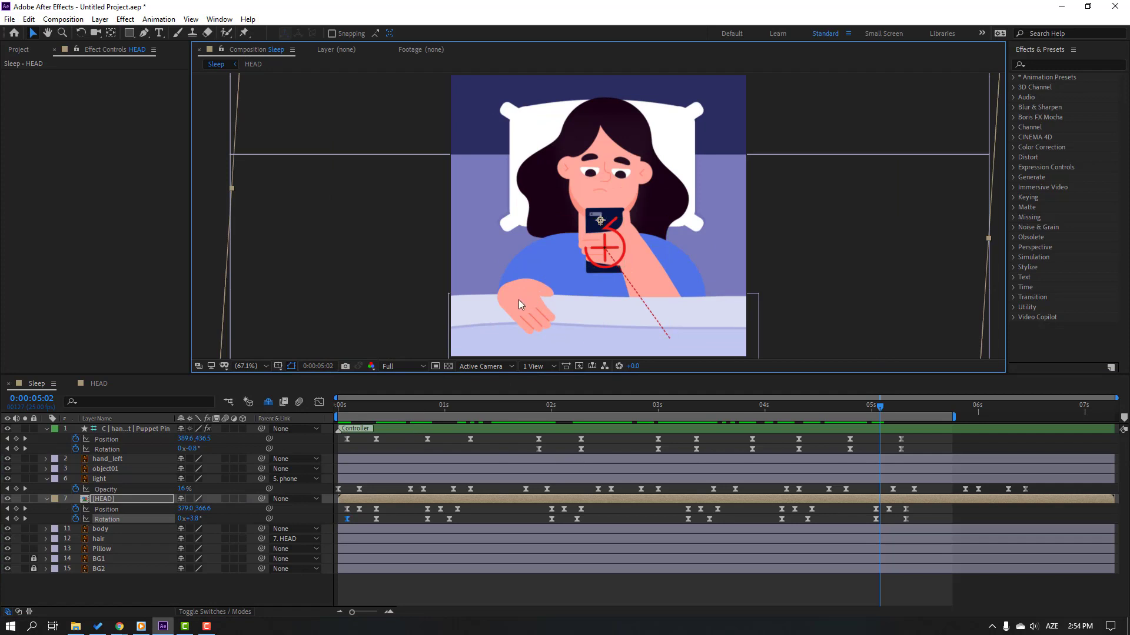
left_click(117, 458)
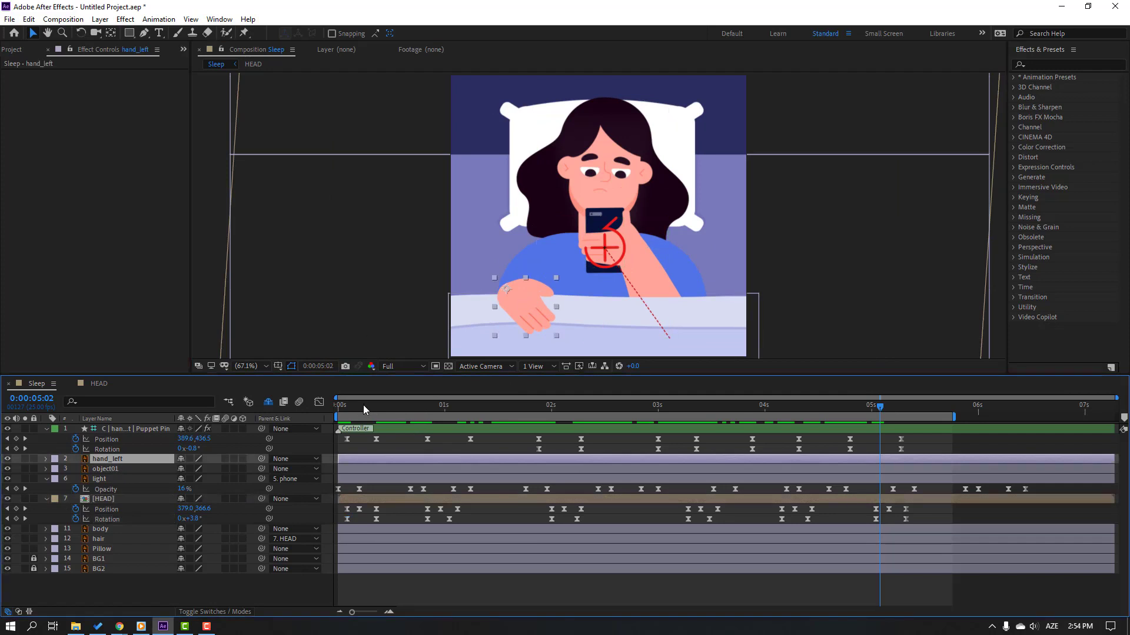
left_click_drag(364, 407, 346, 406)
key("alt+shift+r")
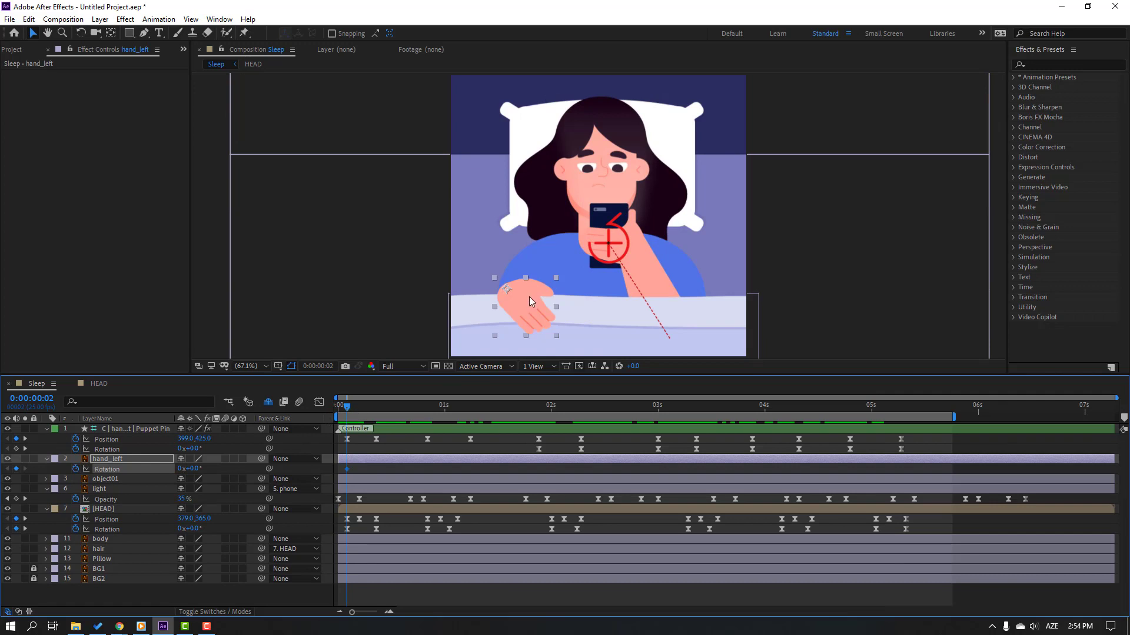
- Set the hand_left layer's Rotation to -4° at 0:00:00:07 and apply Easy Ease to its Rotation keyframes
left_click_drag(350, 410, 368, 407)
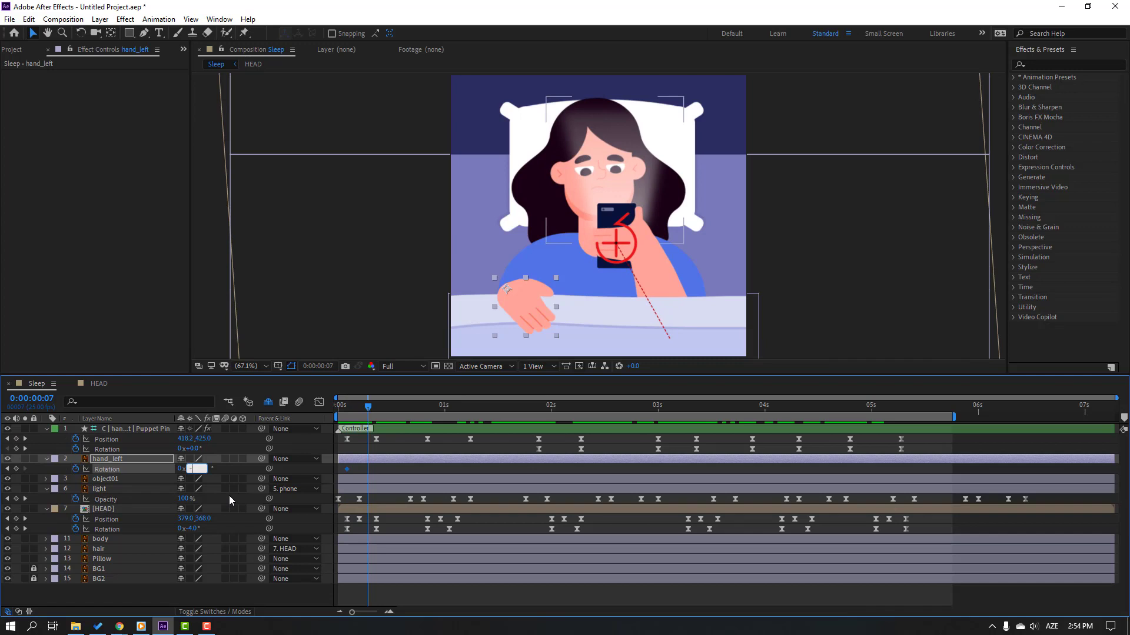
type("-4")
key("Return")
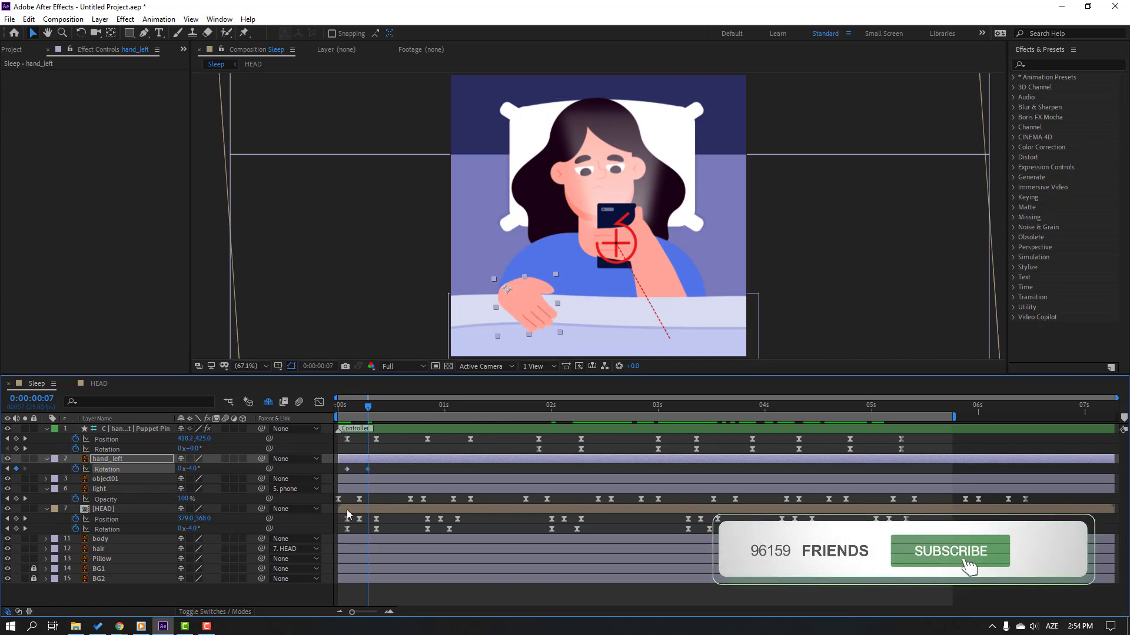
right_click(347, 469)
mouse_move(442, 465)
left_click(517, 494)
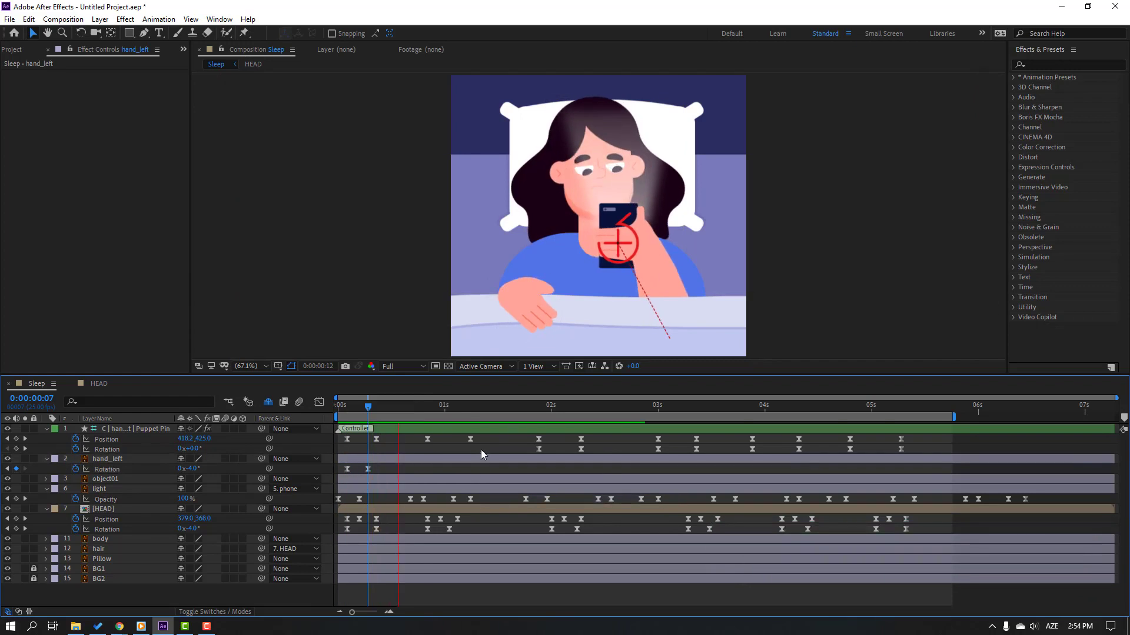
- Hold the hand_left layer's Rotation at 0:00:01:10 and set it to 6° at 0:00:01:16
left_click_drag(418, 407, 487, 407)
left_click(48, 479)
left_click(16, 469)
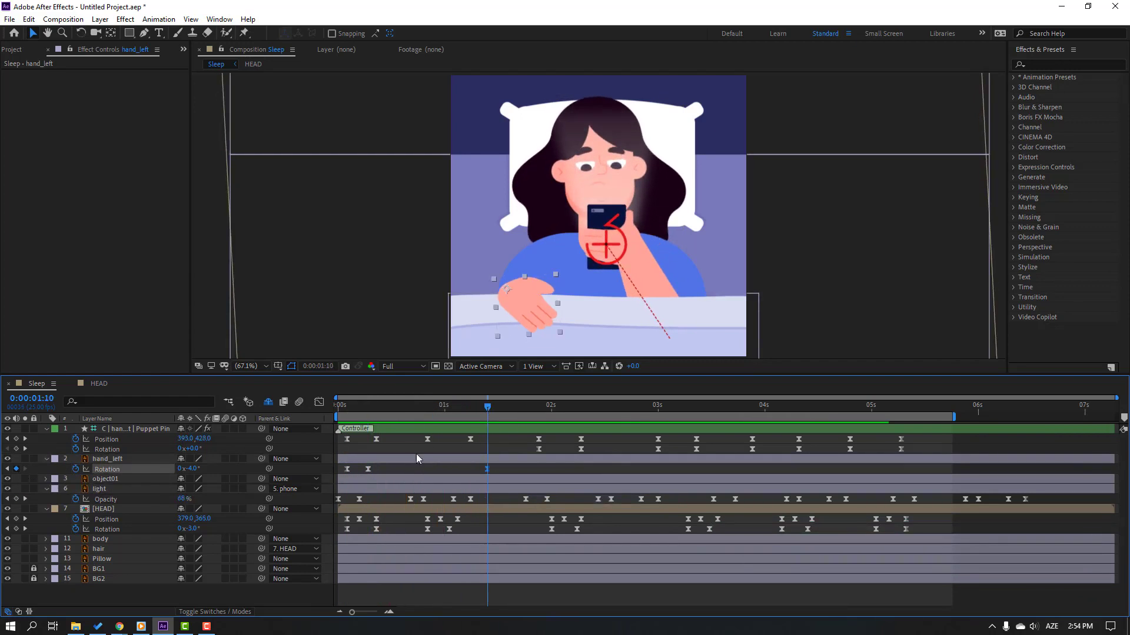
left_click(509, 408)
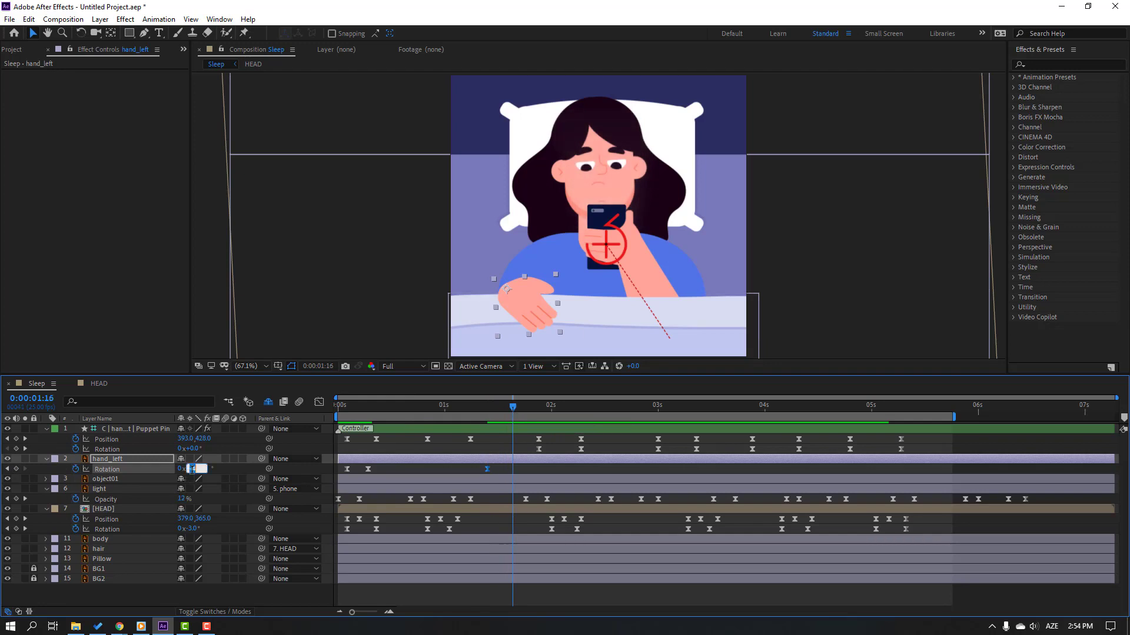
type("6")
key("Return")
- Hold the hand_left layer's Rotation about midway through the third second and set it to -3° at 0:00:02:19
left_click_drag(475, 408, 632, 411)
left_click(16, 469)
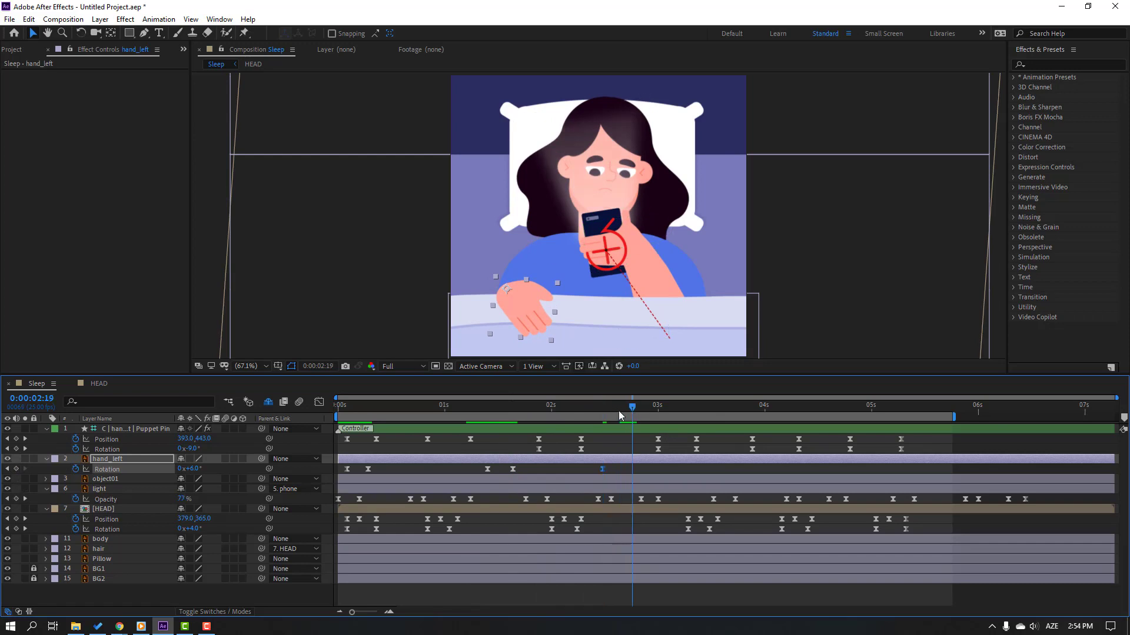
left_click(194, 469)
type("-3")
key("Return")
- Hold the hand_left layer's Rotation at 0:00:03:16, set it to 0° at 0:00:04:00 and preview the animation
left_click_drag(710, 404, 726, 411)
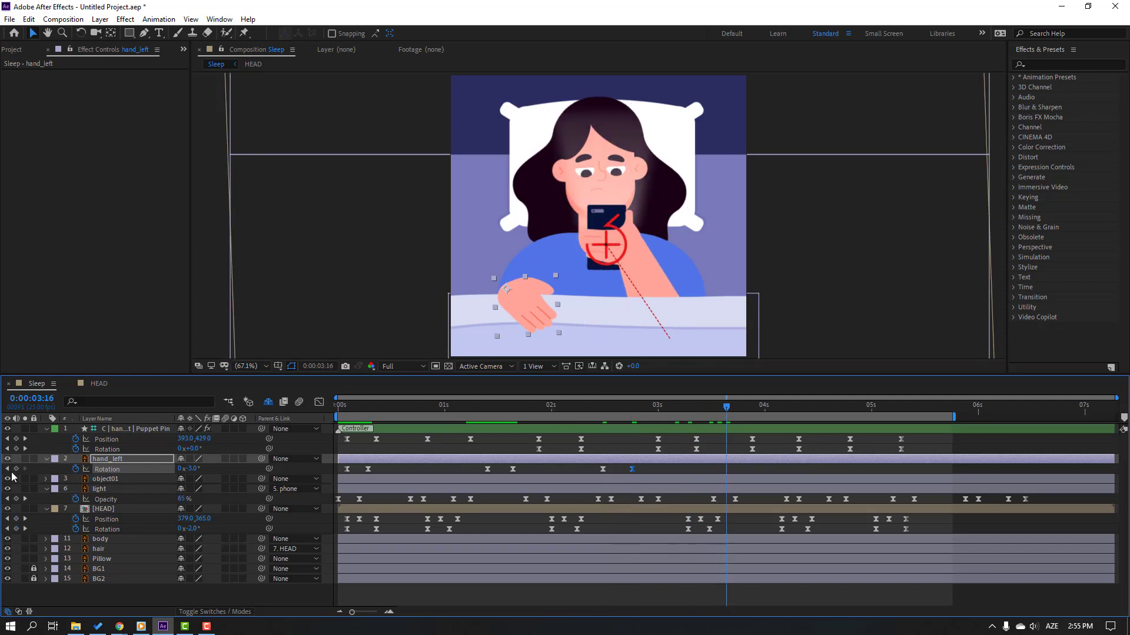
left_click(765, 412)
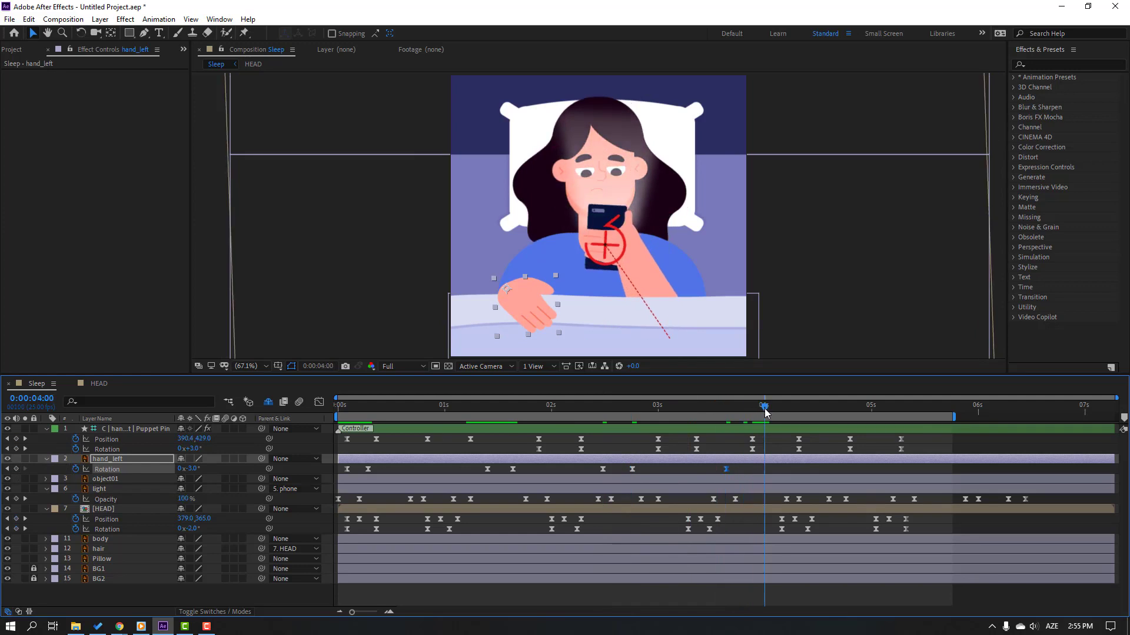
left_click(193, 469)
type("0")
key("Return")
key("space")
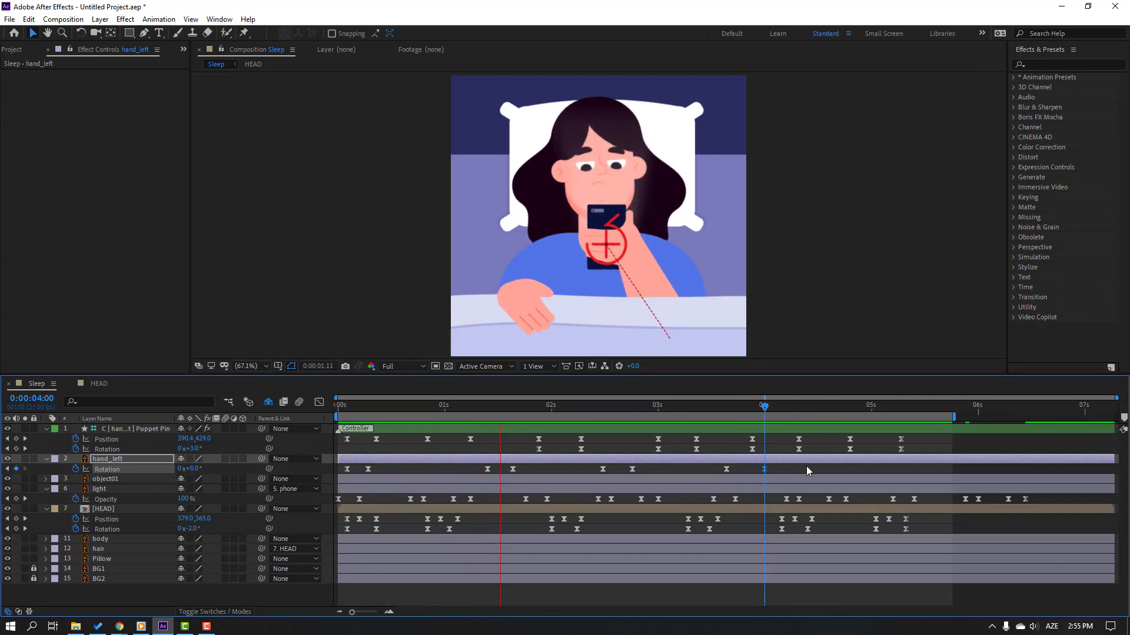